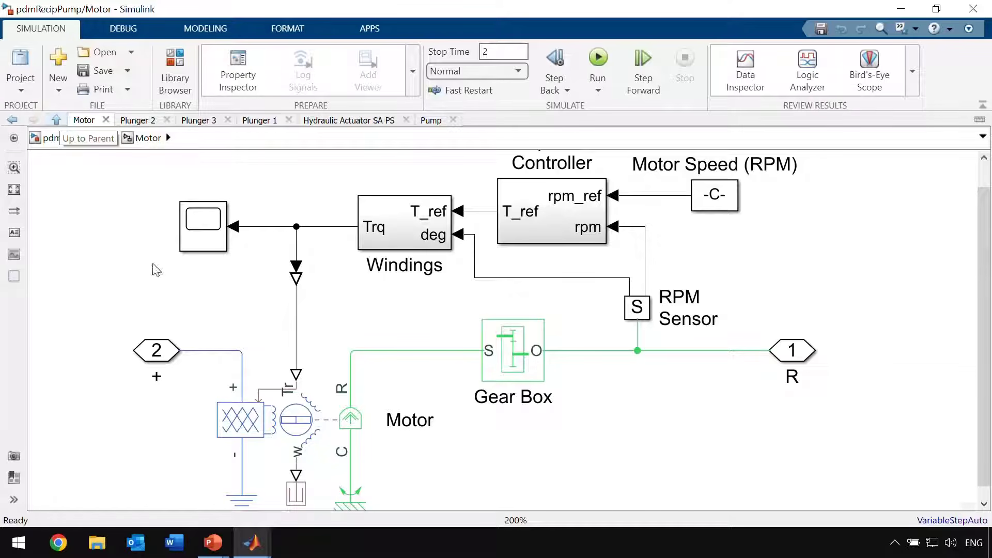
# Return from the Motor subsystem to the top-level model and look inside the Pump subsystem.
pyautogui.click(289, 420)
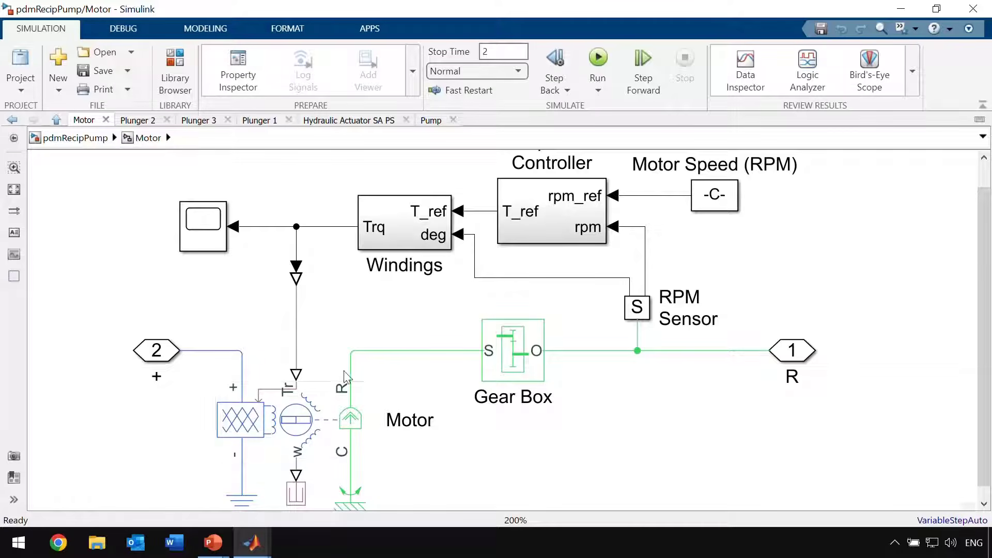
pyautogui.click(392, 236)
pyautogui.click(56, 119)
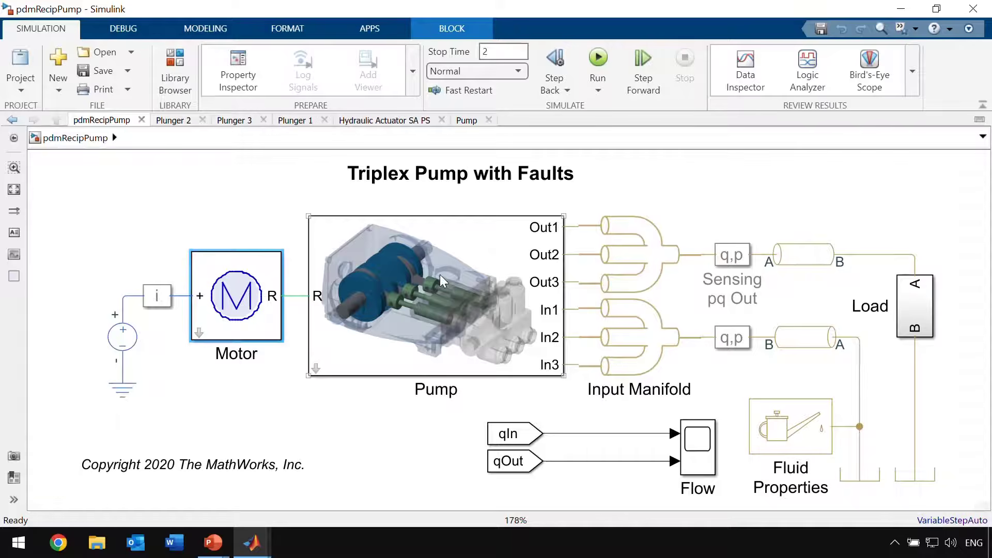
pyautogui.click(315, 368)
pyautogui.scroll(-3, 348, 353)
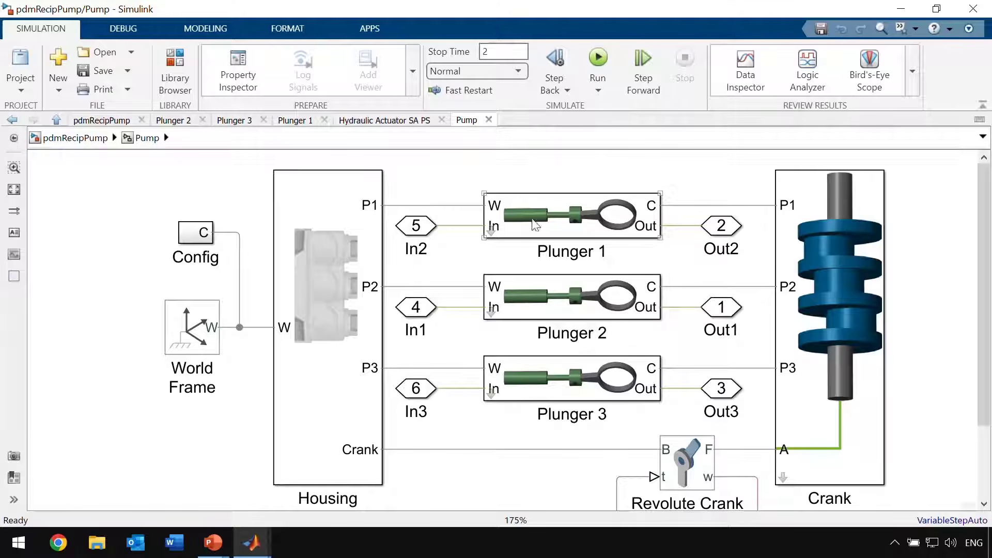
# Open the Plunger 1 subsystem and look inside the Plunger subsystem it contains.
pyautogui.click(493, 238)
pyautogui.doubleClick(493, 237)
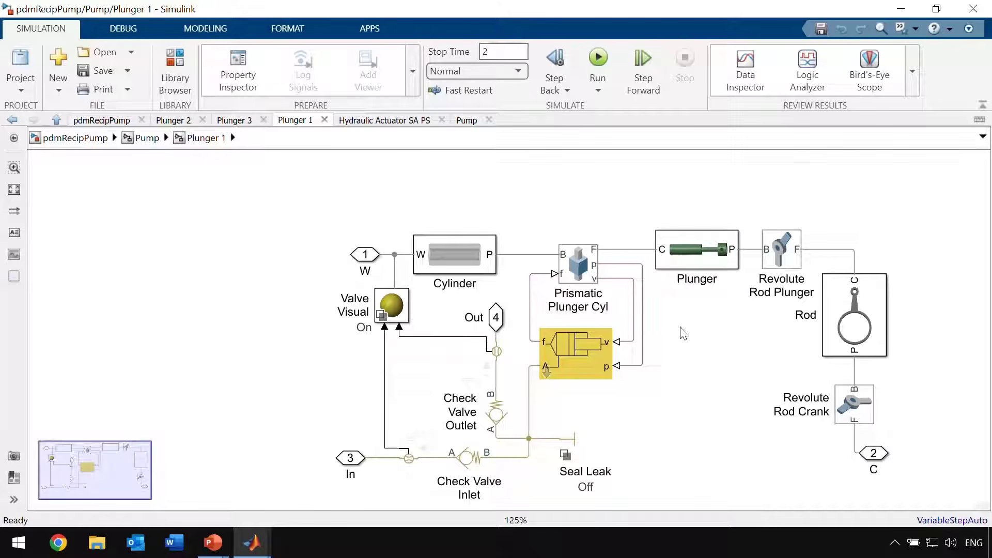
pyautogui.click(709, 267)
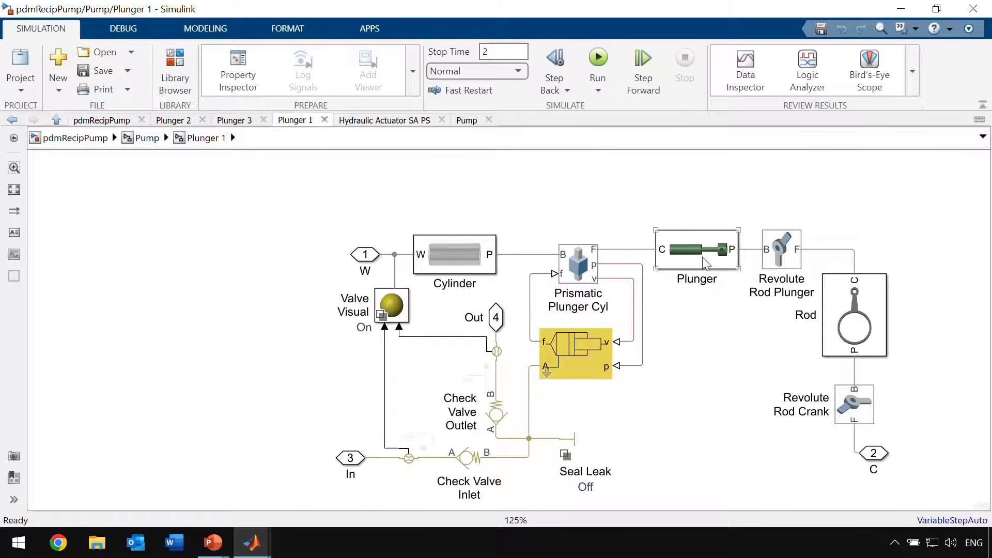
pyautogui.doubleClick(705, 263)
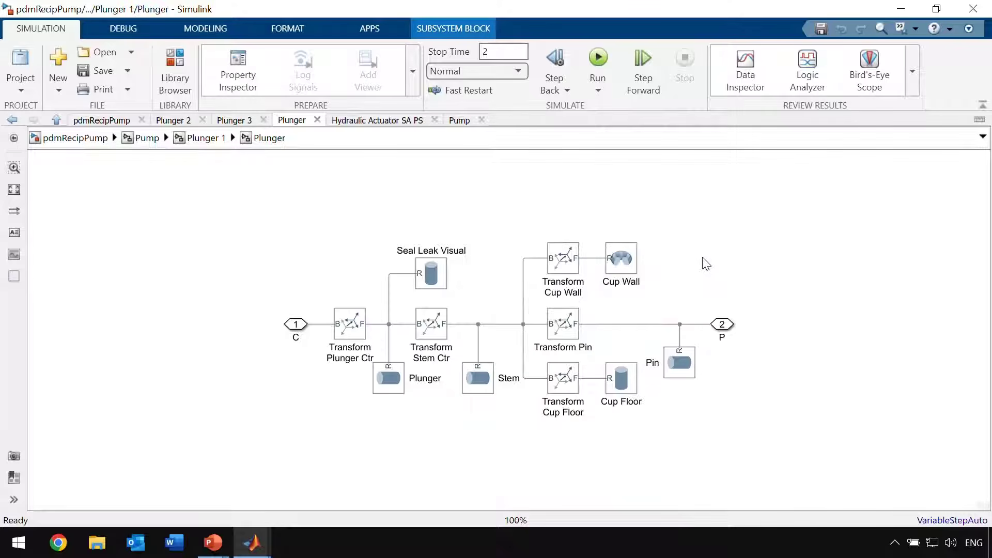
# Inspect the Cup Wall solid's parameters and 3D geometry, and return to the top level of pdmRecipPump.
pyautogui.click(633, 258)
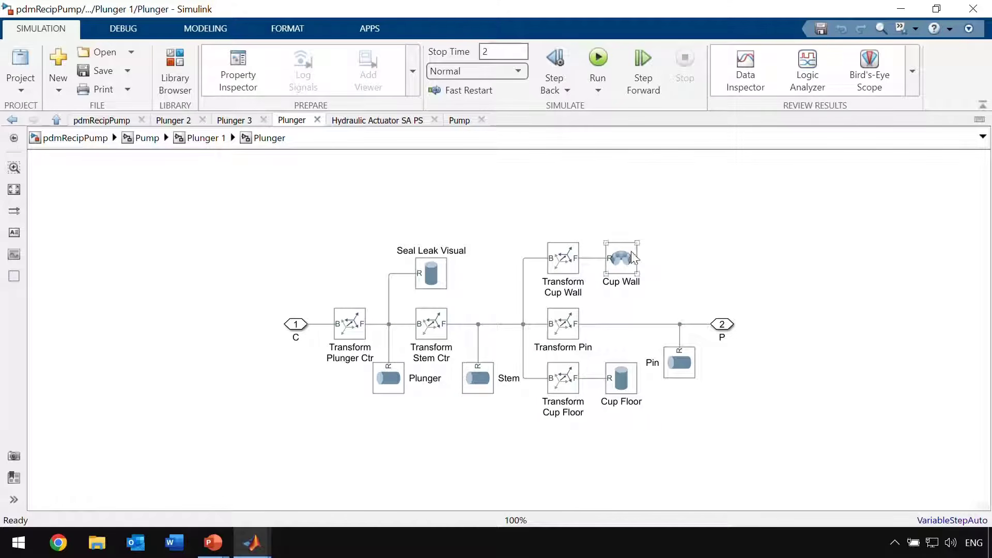
pyautogui.doubleClick(627, 259)
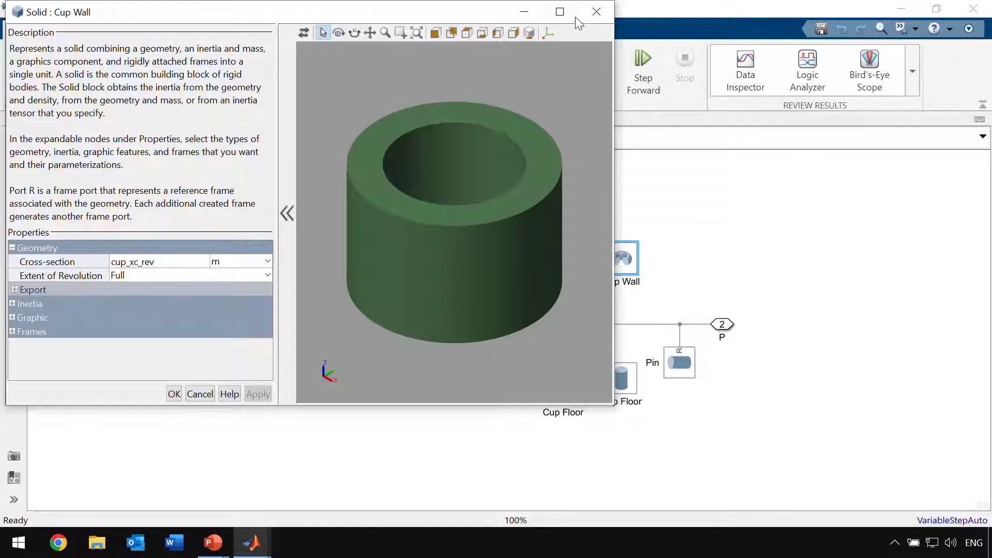
pyautogui.click(597, 12)
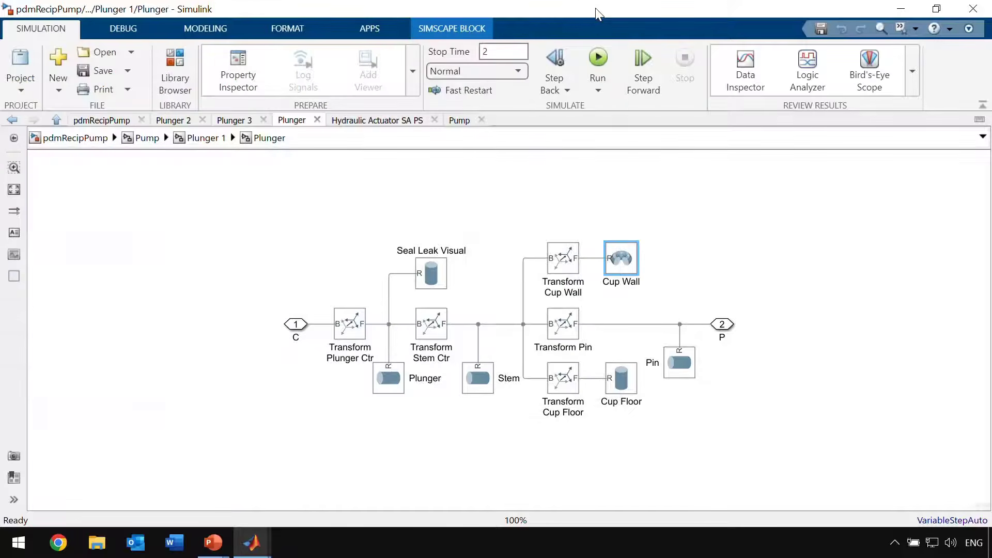
pyautogui.click(56, 120)
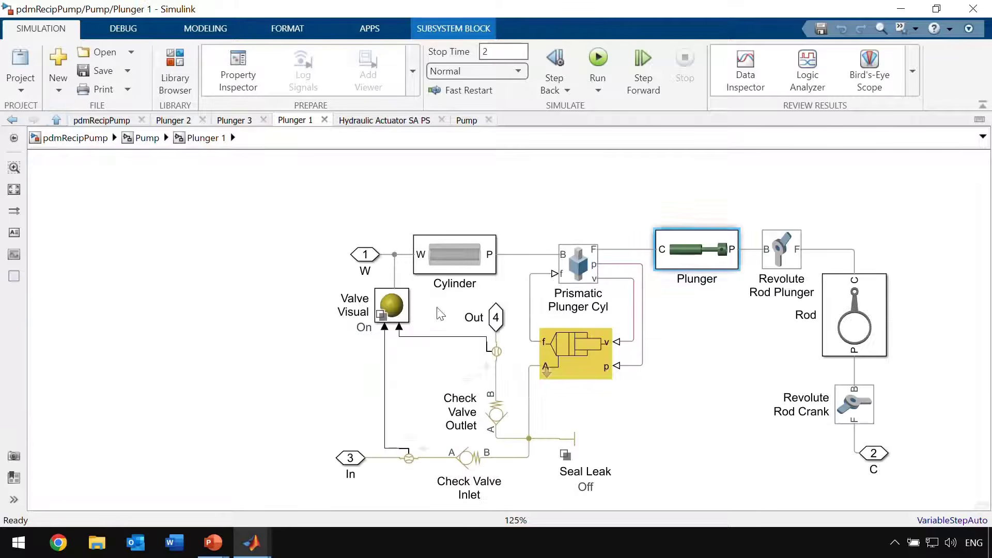
pyautogui.click(75, 138)
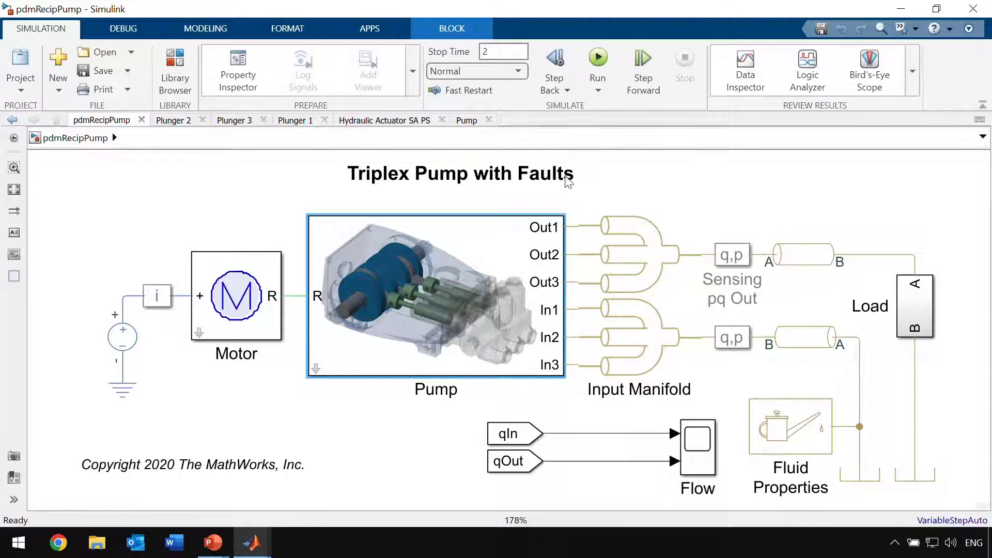
# Simulate the triplex pump without faults, watch its 3D animation, and review the flow curves in the Flow scope.
pyautogui.click(598, 58)
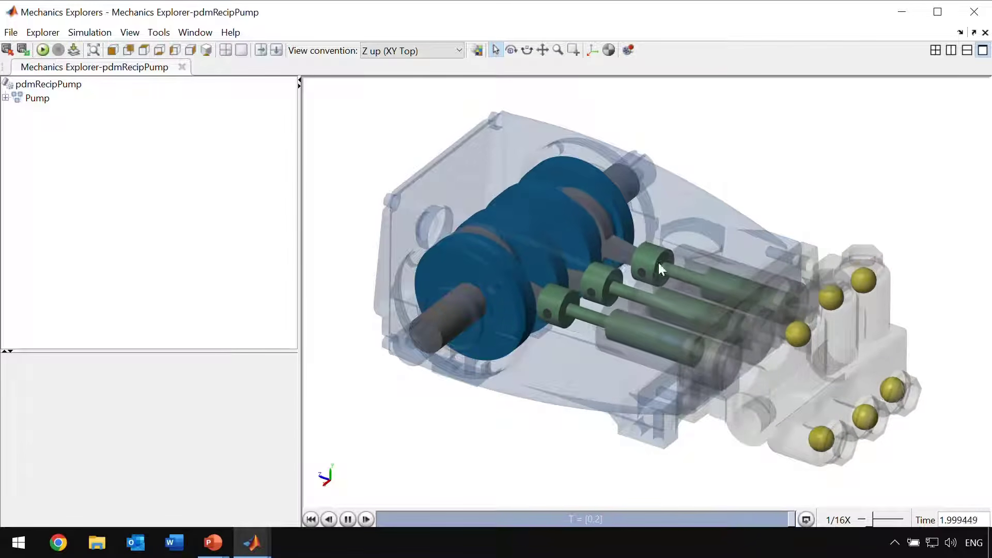
pyautogui.click(974, 12)
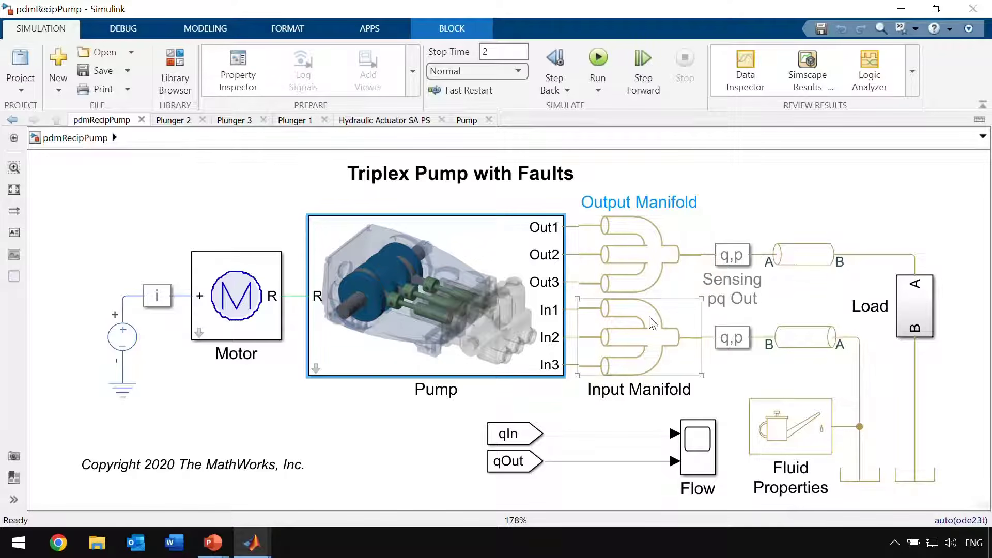
pyautogui.doubleClick(707, 451)
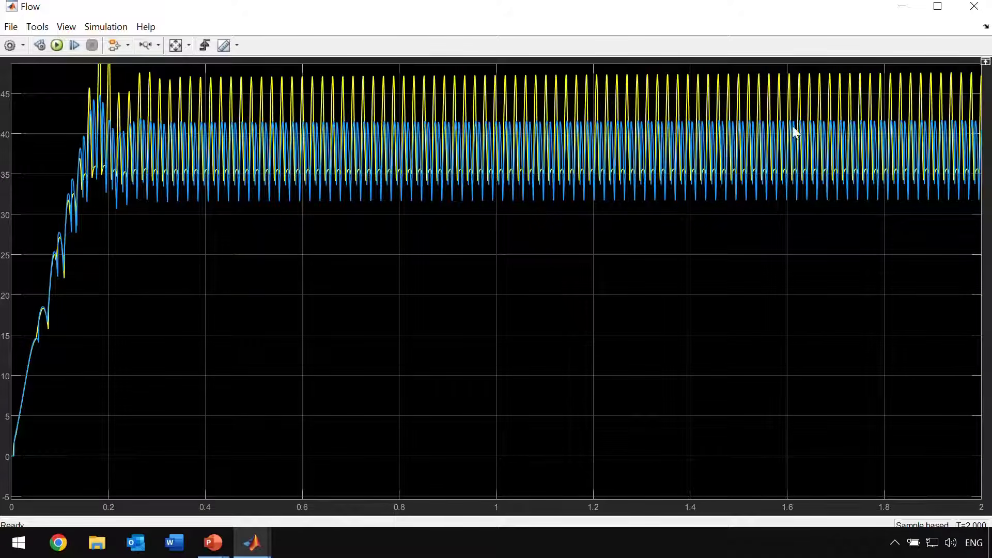
pyautogui.click(974, 6)
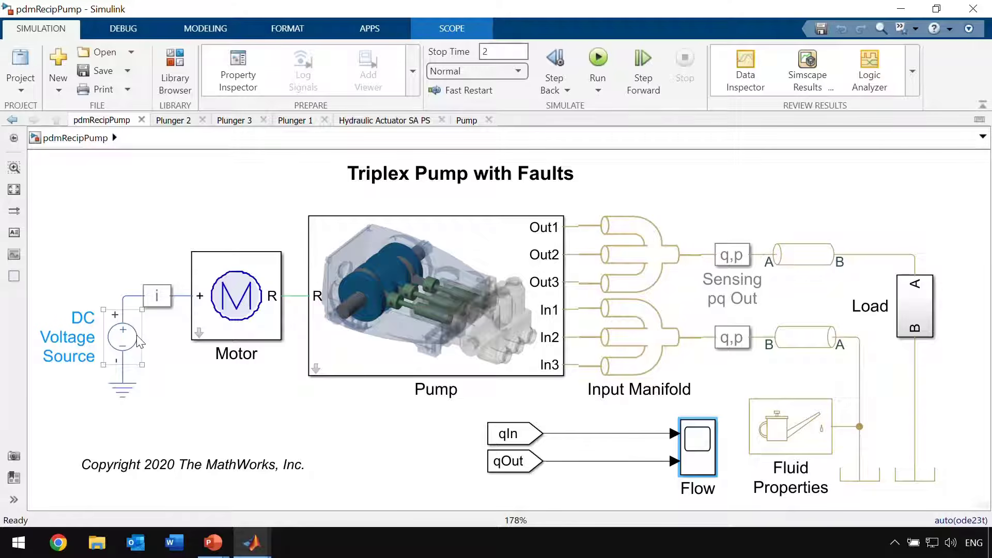
# Turn on the Plunger 1 Seal Leak in the Pump block's fault parameters and apply the change.
pyautogui.click(153, 337)
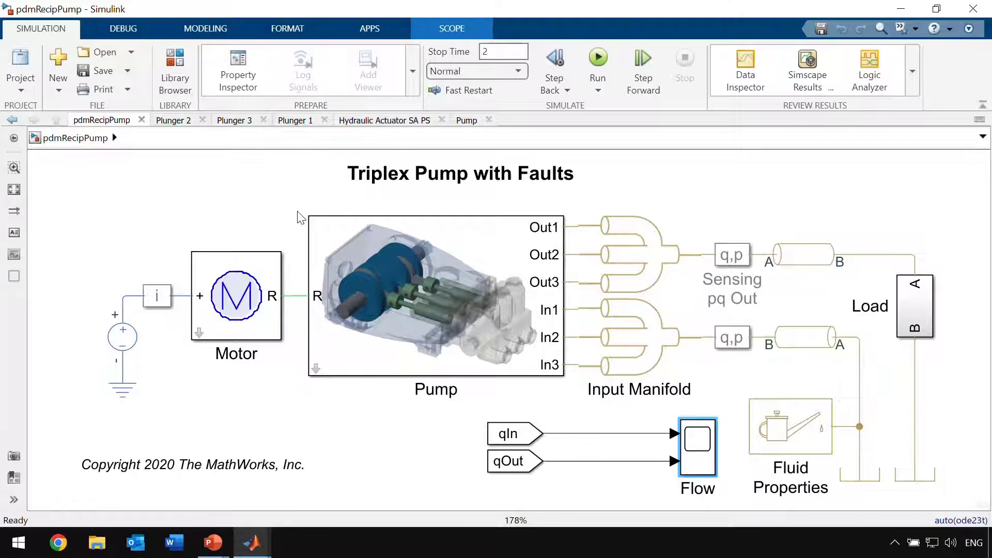
pyautogui.click(427, 260)
pyautogui.doubleClick(442, 283)
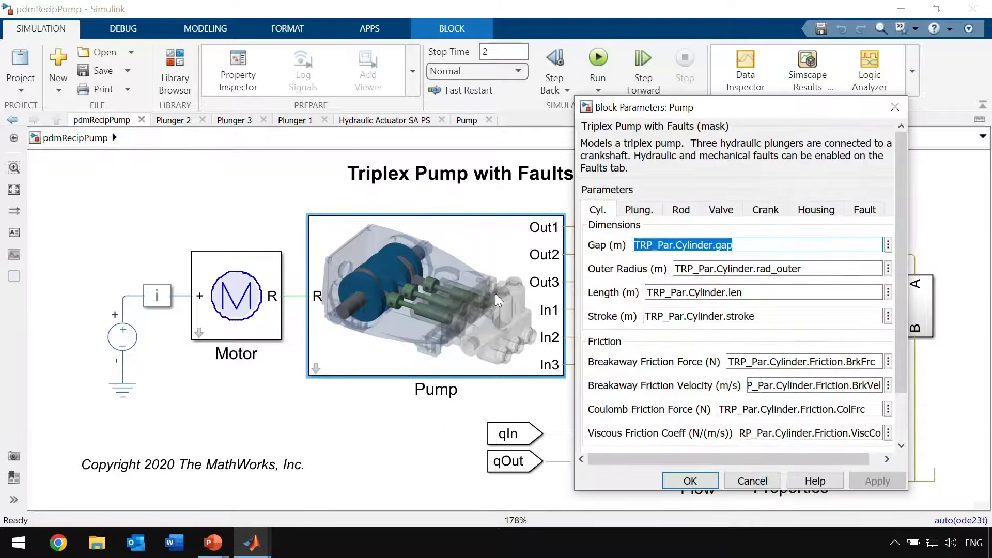
pyautogui.click(863, 211)
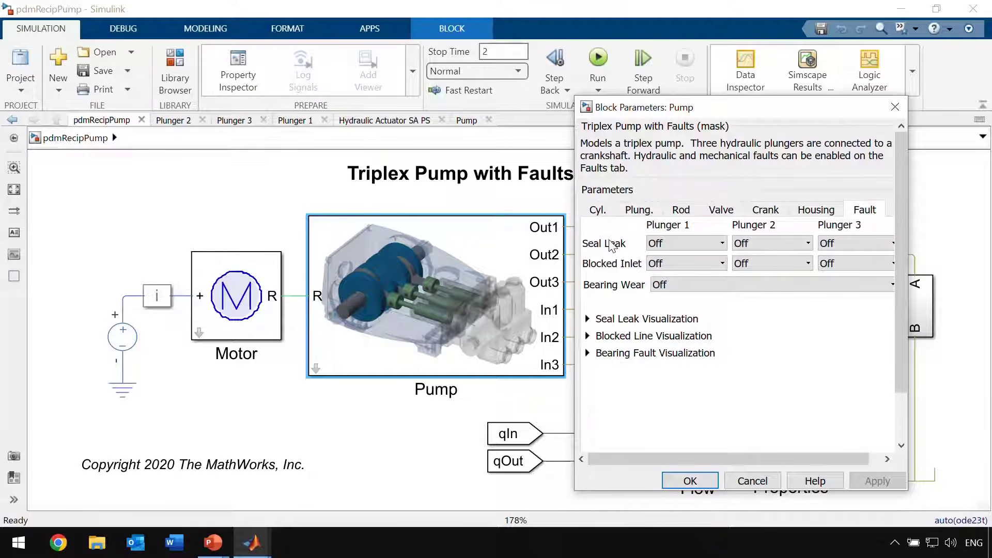
pyautogui.click(668, 244)
pyautogui.click(668, 269)
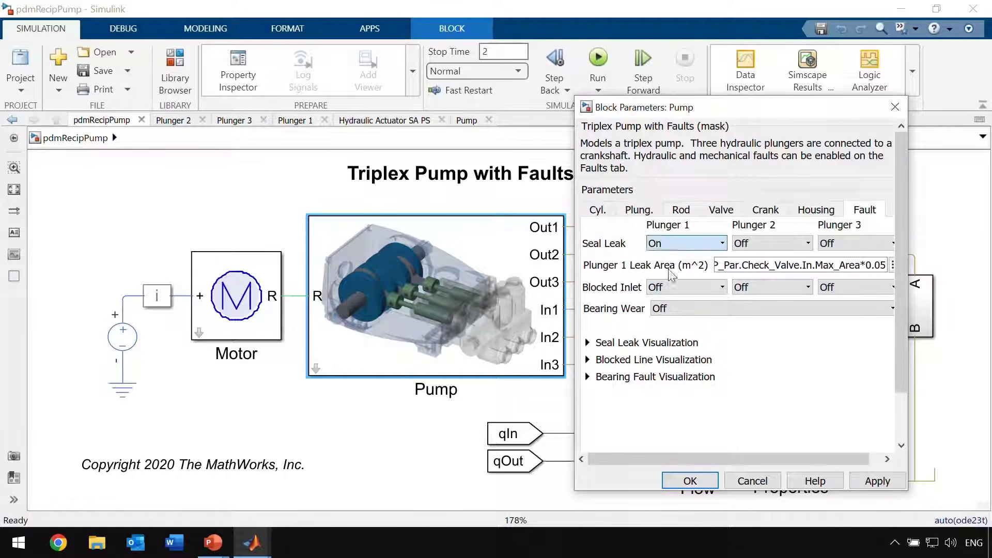
pyautogui.click(878, 481)
pyautogui.click(689, 481)
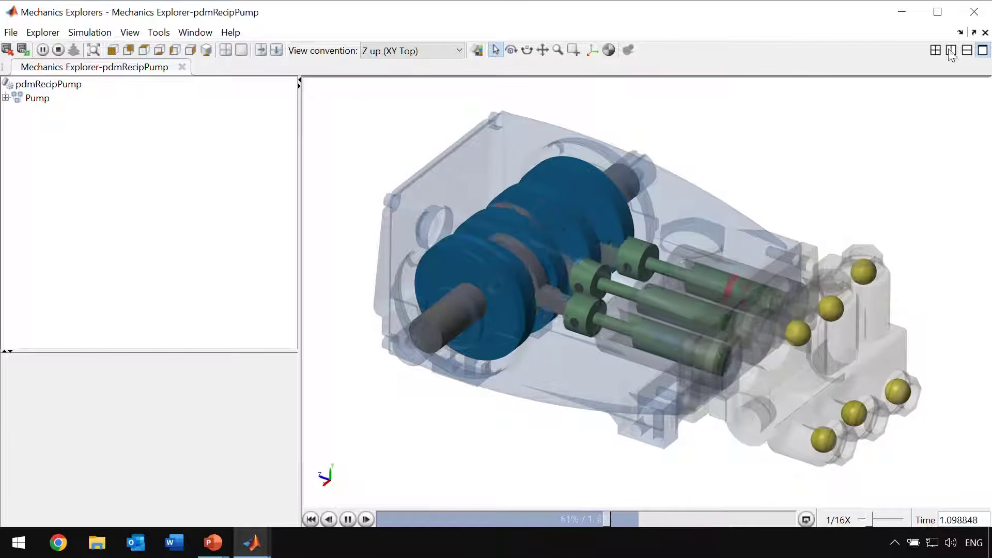
# Close the pump animation, examine the leaking pump's flow curves in the Flow scope, and switch to the PowerPoint slides.
pyautogui.click(974, 12)
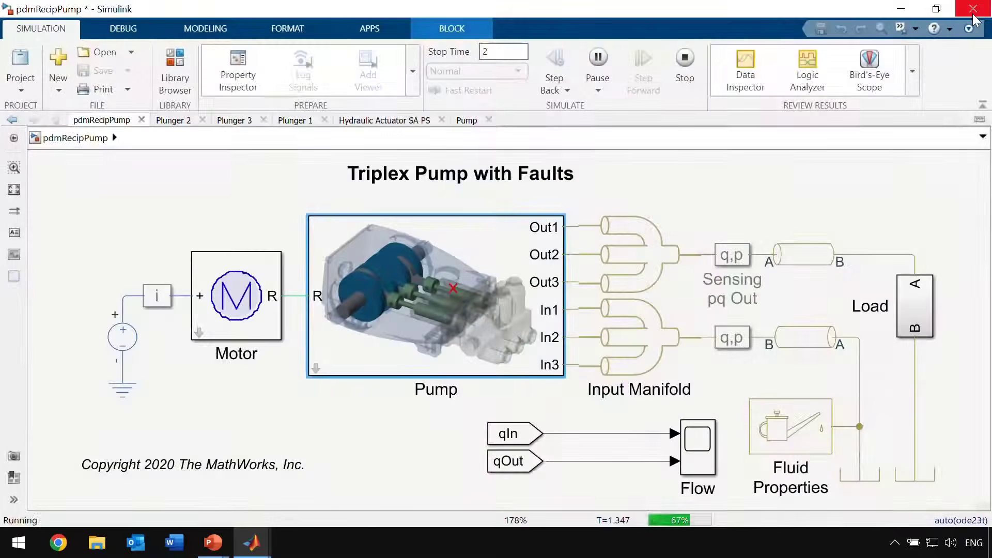
pyautogui.click(703, 450)
pyautogui.doubleClick(702, 448)
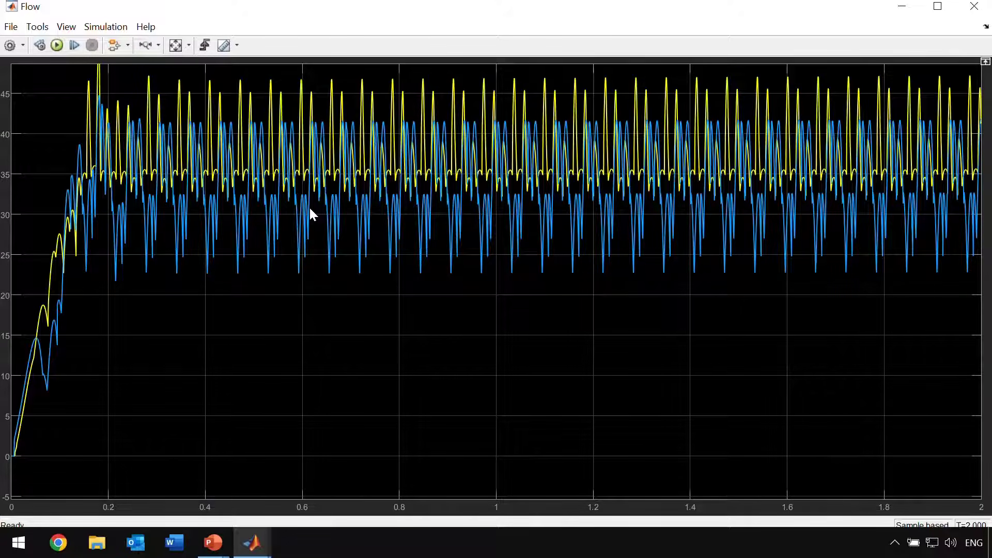
pyautogui.click(978, 9)
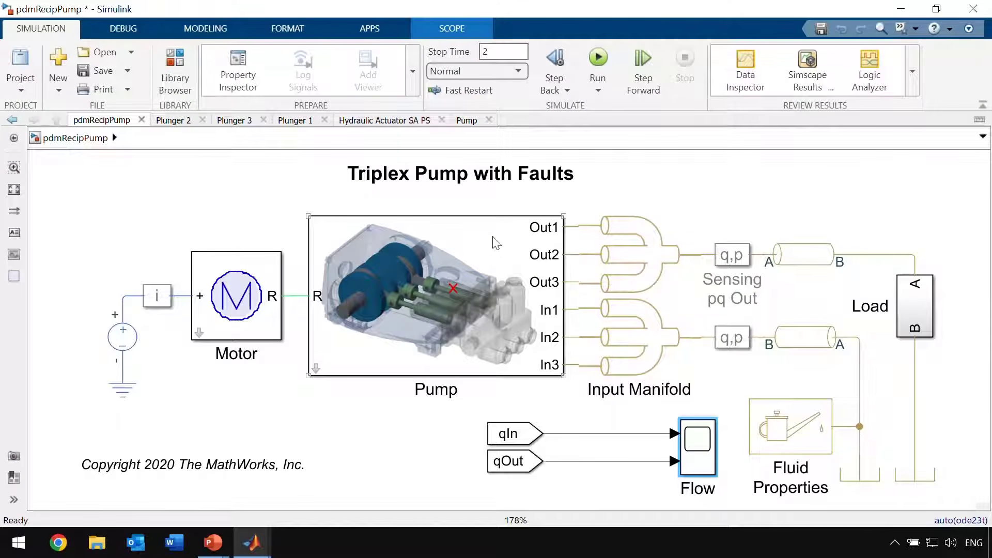
pyautogui.hotkey('alt', 'Tab')
pyautogui.hotkey('alt', 'Tab')
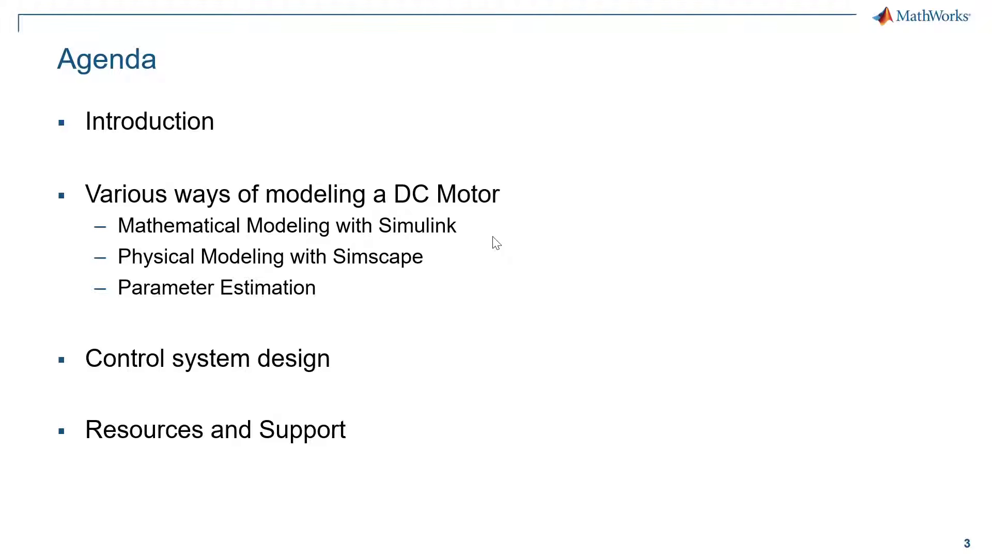
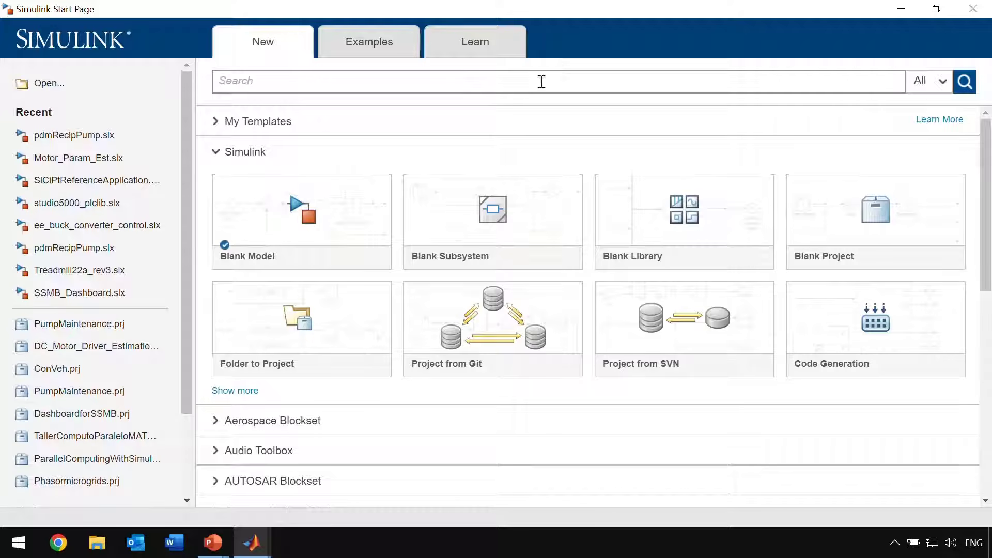
# Create a blank Simulink model and show the Commonly Used Blocks in the Library Browser.
pyautogui.click(319, 217)
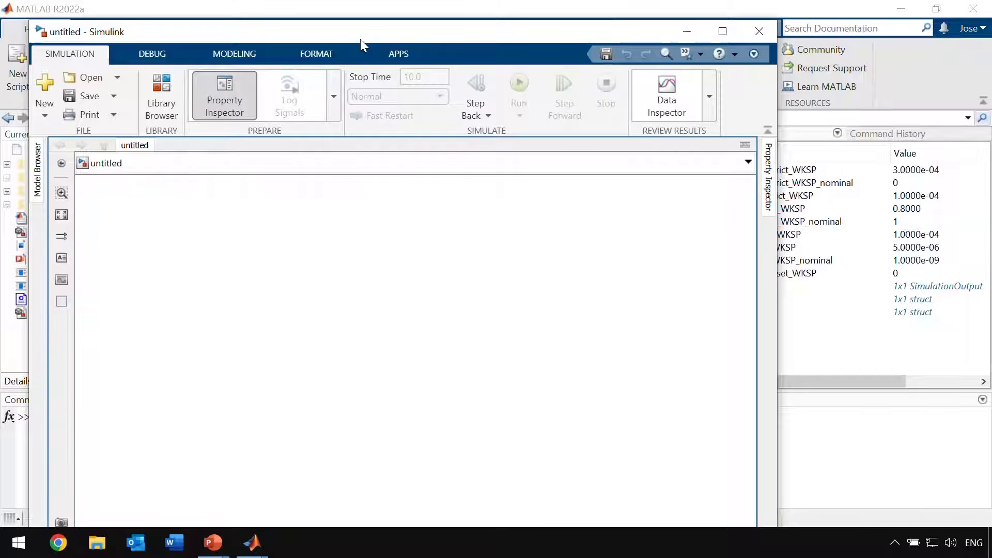
pyautogui.moveTo(361, 39); pyautogui.dragTo(329, 17)
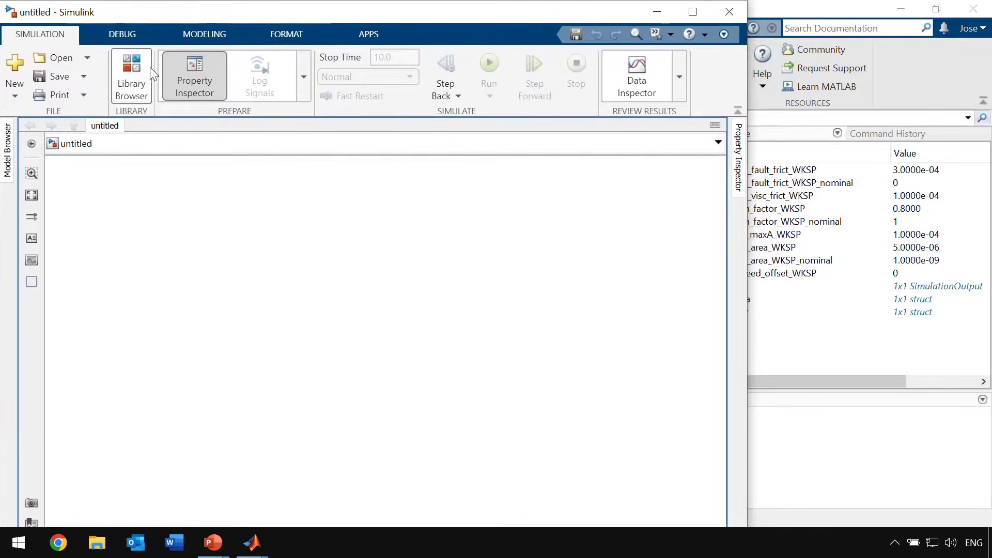
pyautogui.click(140, 82)
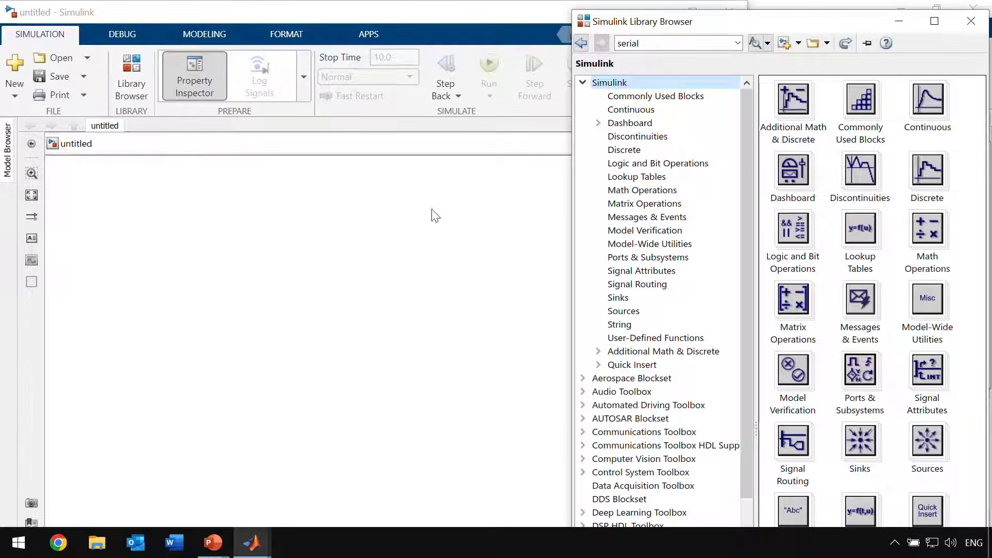
pyautogui.click(676, 101)
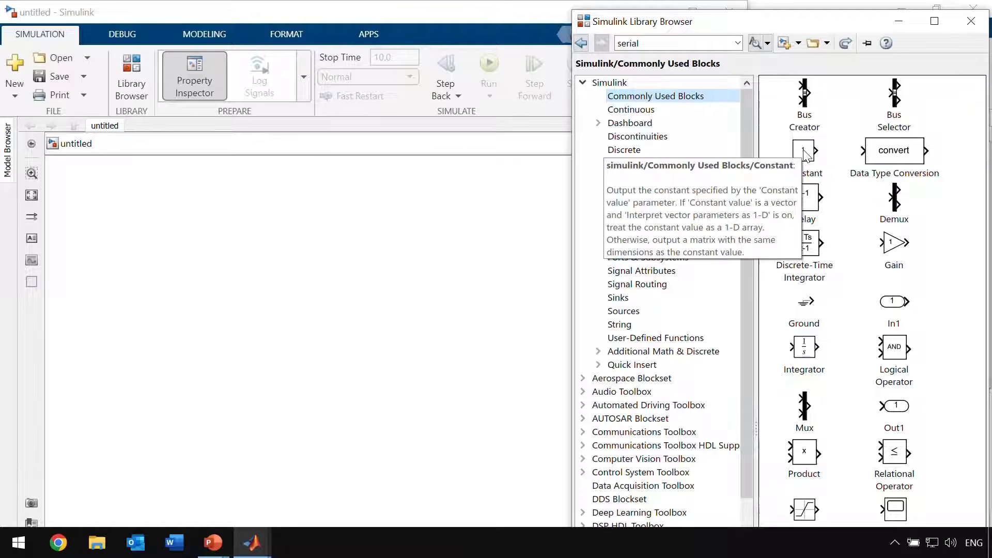
# Add a Constant block with a value of 10 to the blank model.
pyautogui.moveTo(807, 153); pyautogui.dragTo(179, 301)
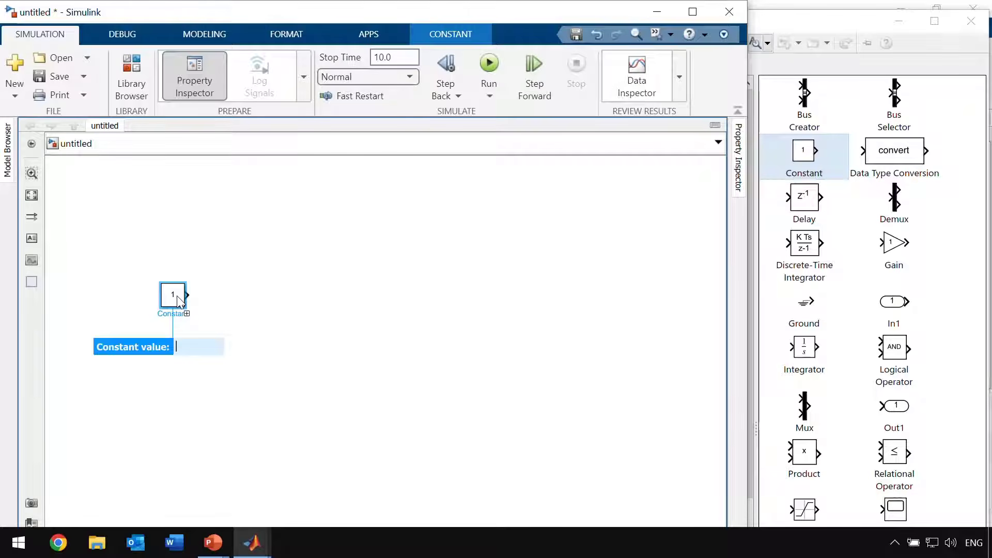
pyautogui.write('10')
pyautogui.press('Return')
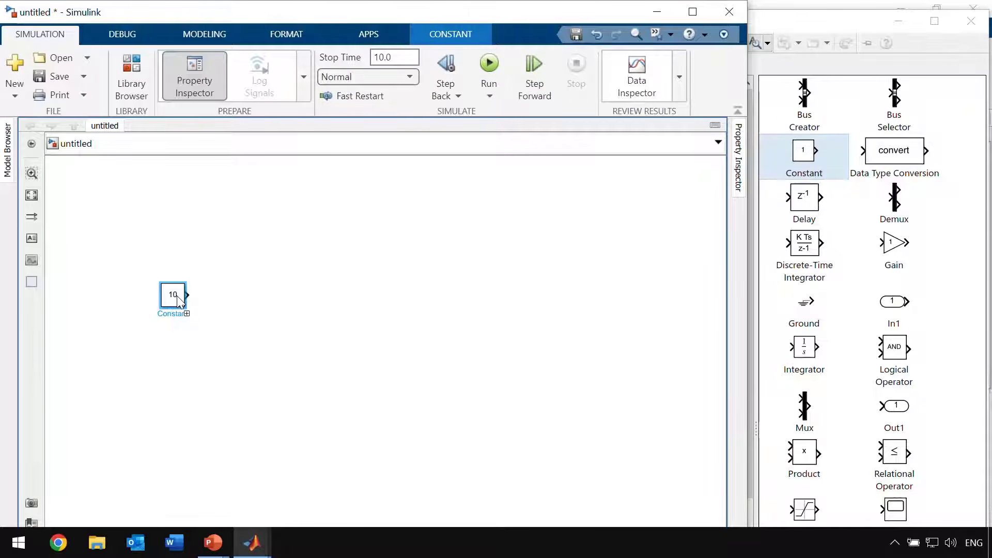
pyautogui.click(179, 301)
pyautogui.click(288, 235)
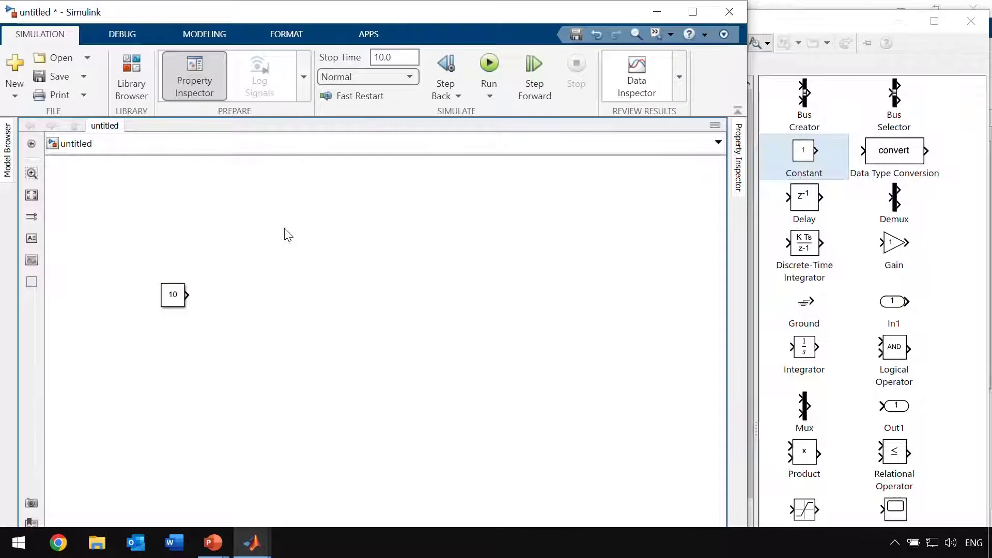
# Add an Integrator block by searching for "int" and align it with the output of the Constant block.
pyautogui.doubleClick(285, 229)
pyautogui.write('int')
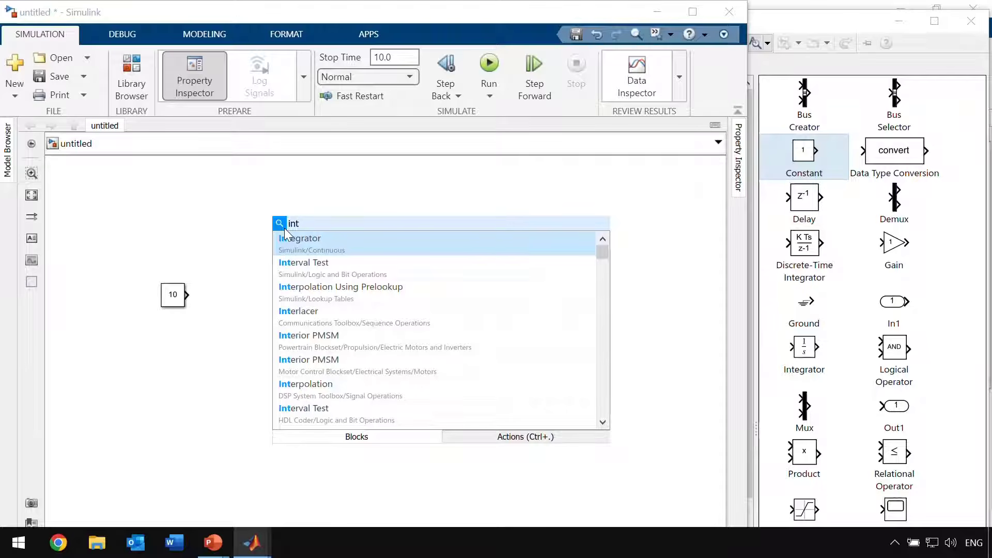
pyautogui.click(328, 241)
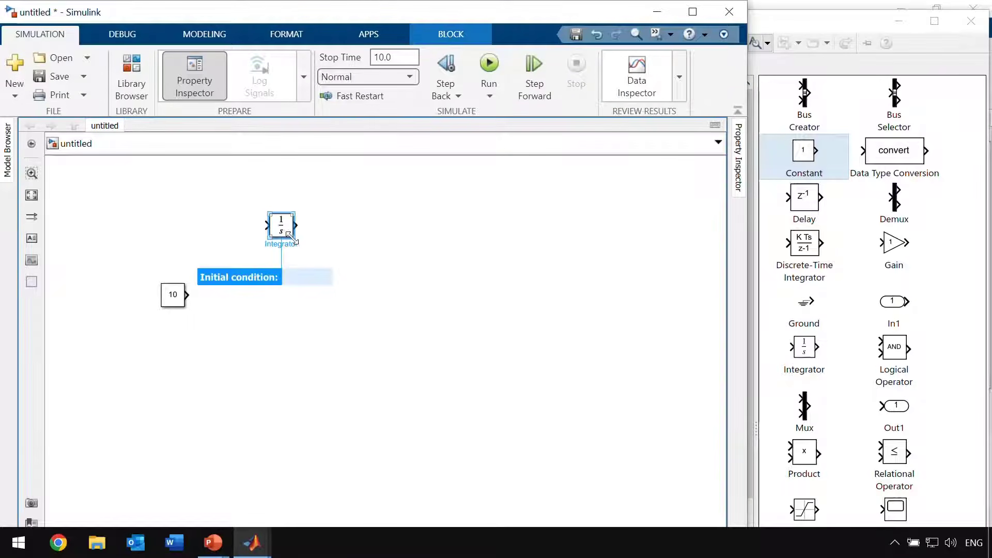
pyautogui.moveTo(284, 235); pyautogui.dragTo(263, 310)
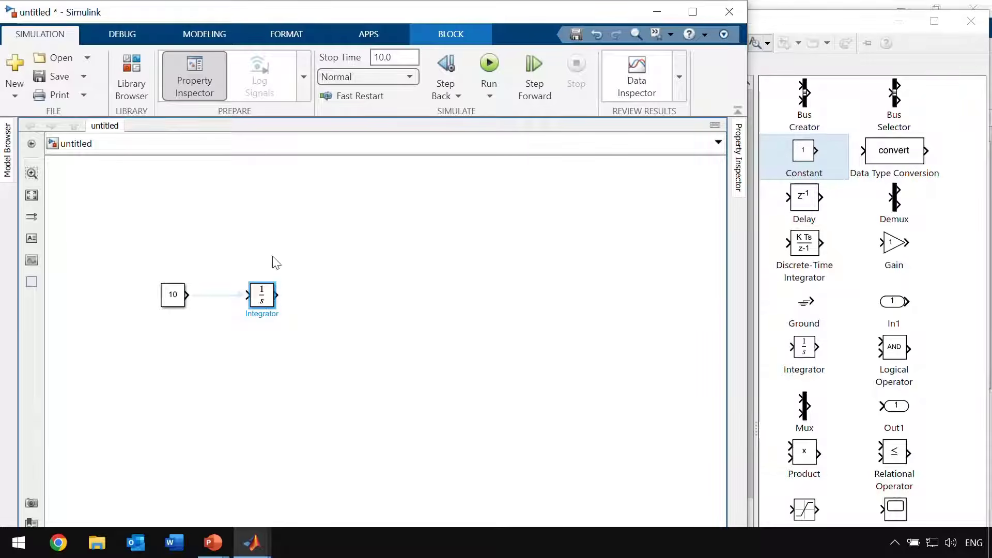
# Connect the Constant to the Integrator and add a Scope block on the Integrator's output by searching for "scope".
pyautogui.click(218, 297)
pyautogui.moveTo(277, 295); pyautogui.dragTo(359, 298)
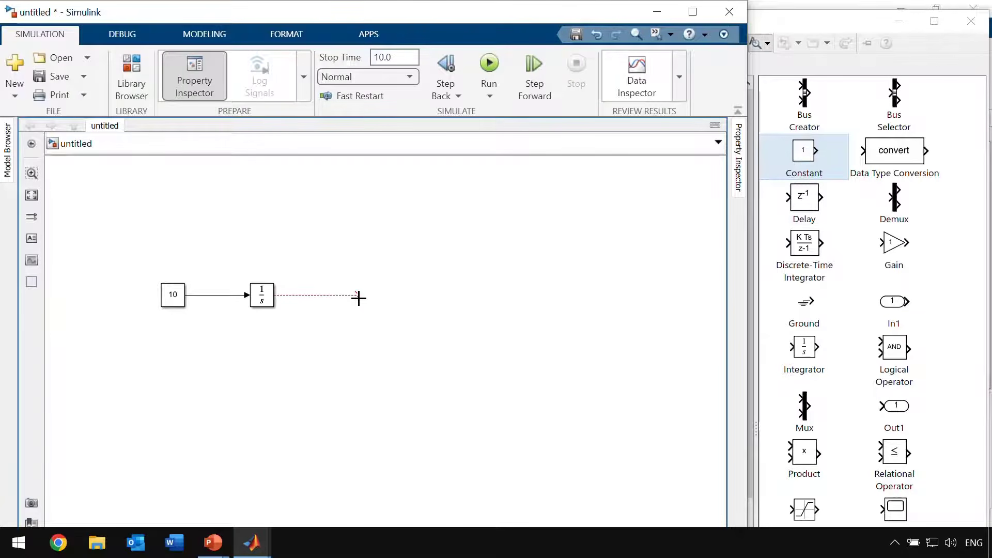
pyautogui.moveTo(359, 298); pyautogui.dragTo(359, 298)
pyautogui.write('scope')
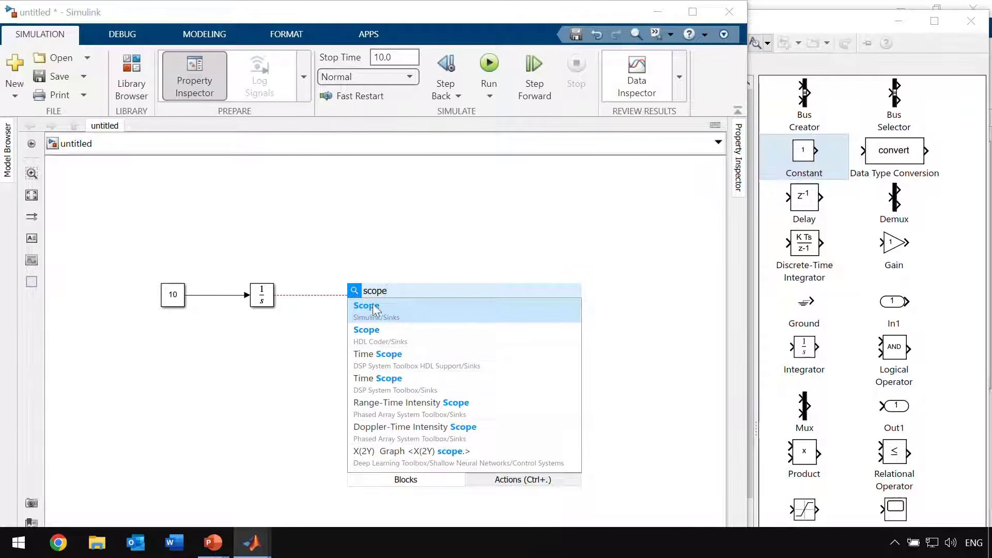
pyautogui.click(374, 310)
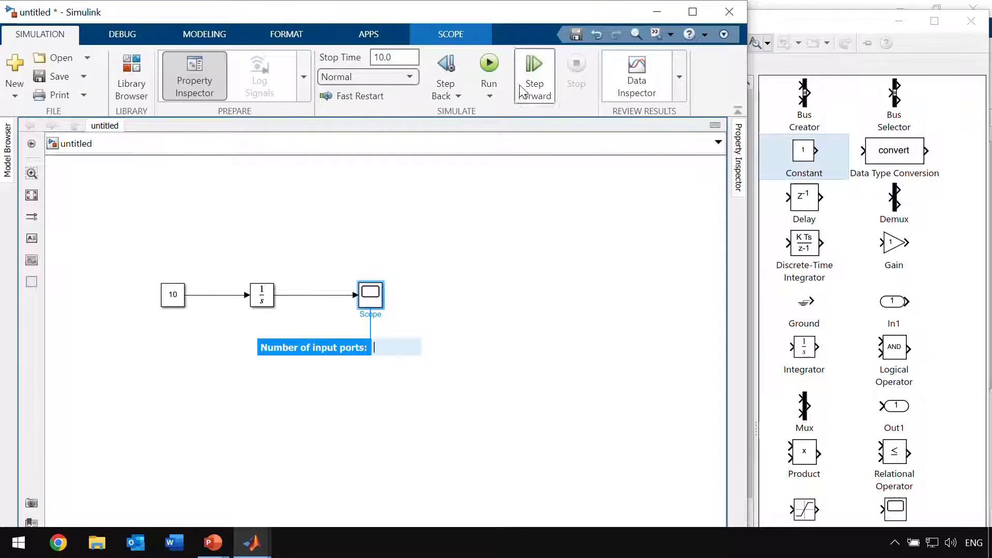
# Run the simulation, examine the integrated signal in the Scope, and close the plot.
pyautogui.click(492, 66)
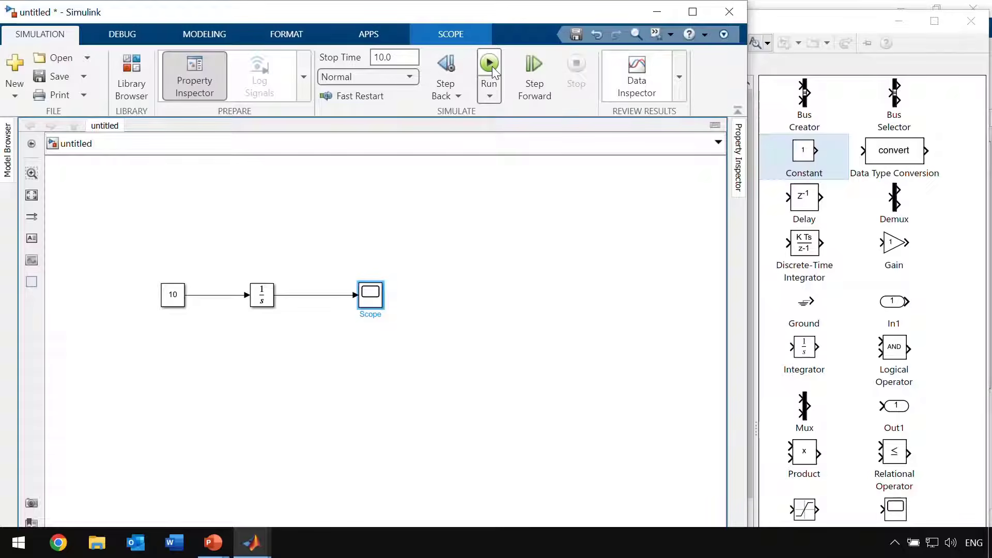
pyautogui.doubleClick(377, 298)
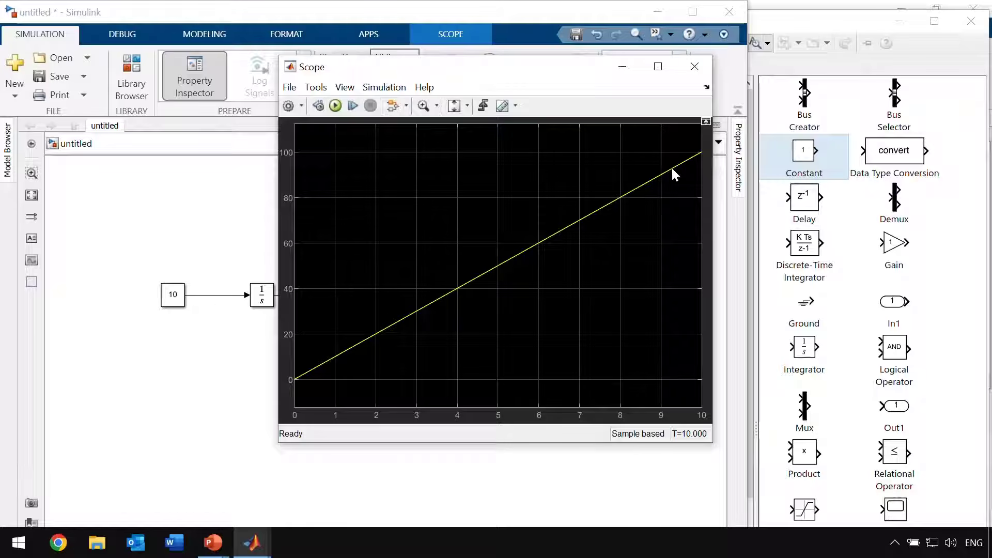
pyautogui.click(695, 67)
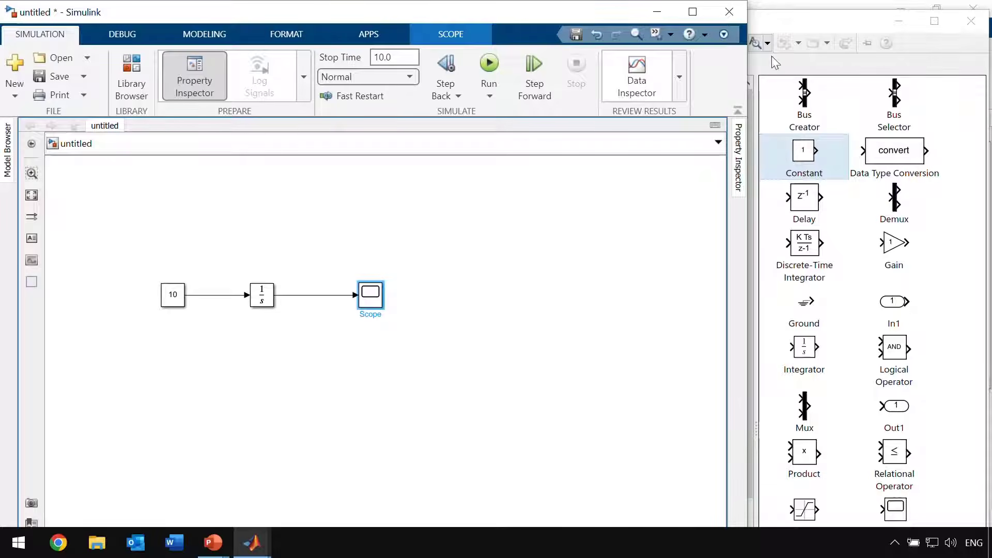
# Maximize the model window and insert the Equations image in the empty canvas area beside the block diagram.
pyautogui.click(703, 12)
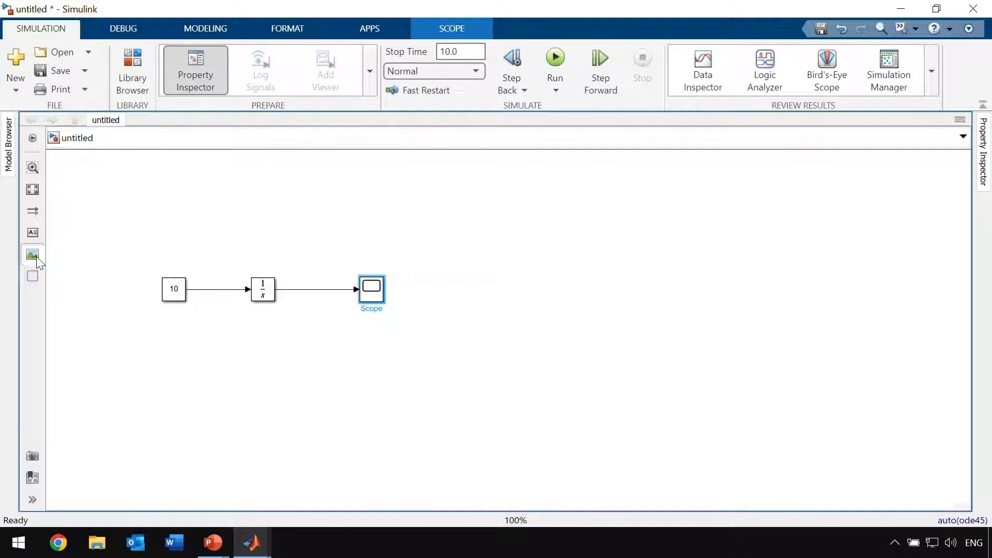
pyautogui.moveTo(36, 256)
pyautogui.mouseDown()
pyautogui.moveTo(153, 268)
pyautogui.moveTo(705, 257)
pyautogui.moveTo(682, 244)
pyautogui.mouseUp()
pyautogui.click(682, 238)
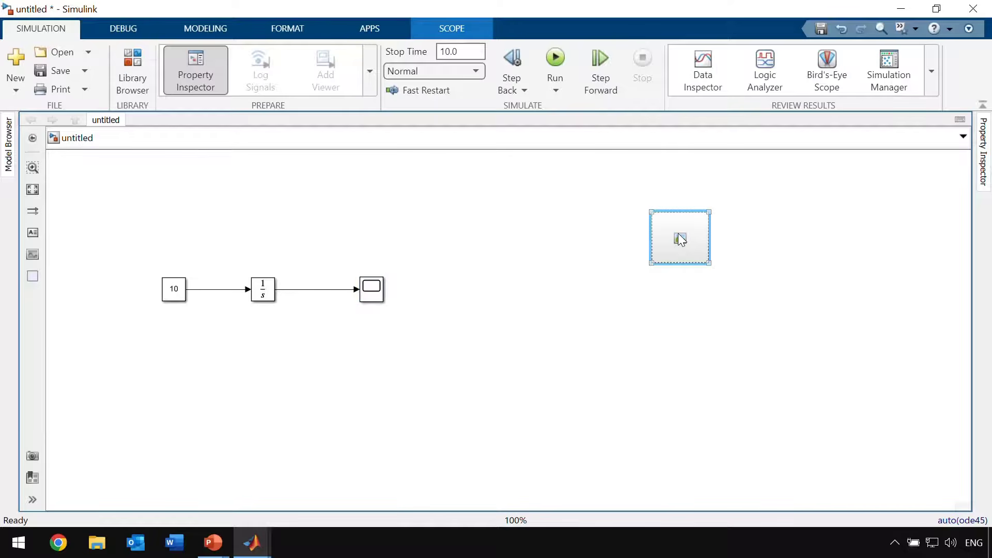
pyautogui.doubleClick(681, 239)
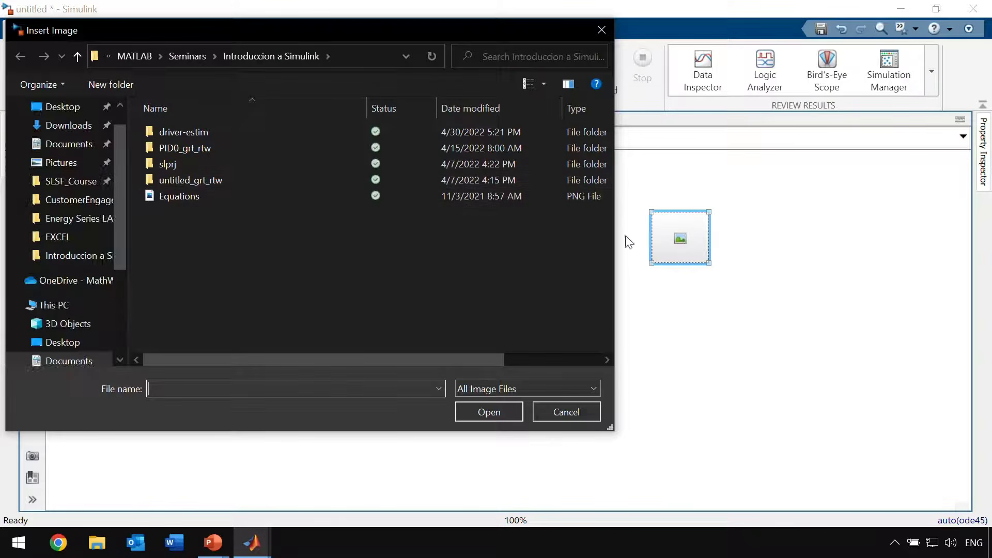
pyautogui.click(251, 196)
pyautogui.click(489, 412)
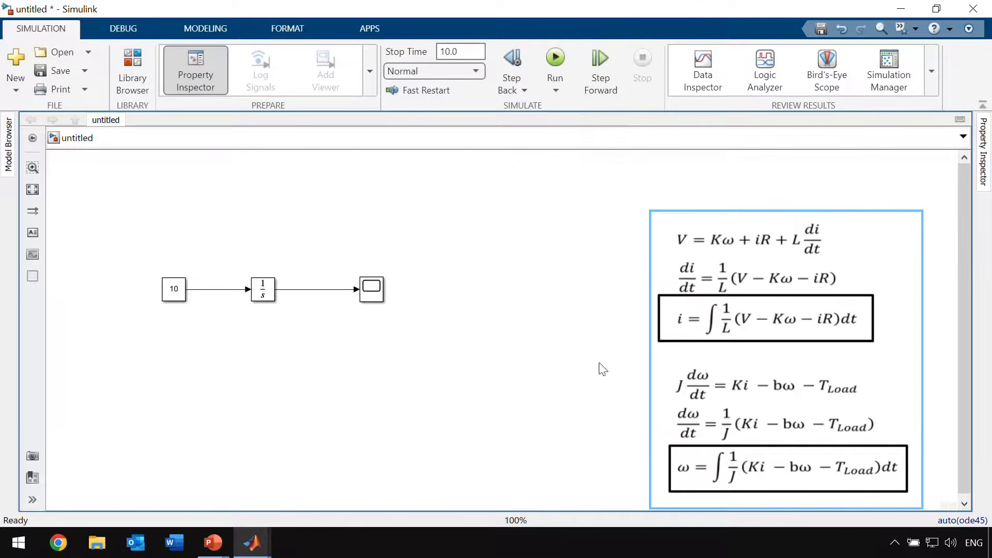
pyautogui.moveTo(727, 404); pyautogui.dragTo(695, 356)
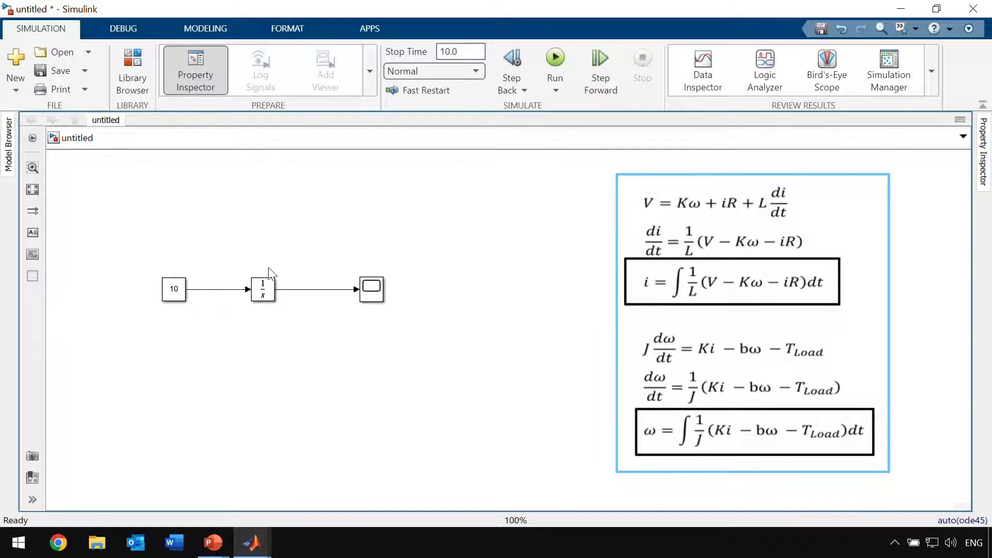
# Spread out the Constant and Integrator blocks and detach the Constant's signal line from the Integrator's input.
pyautogui.click(176, 291)
pyautogui.moveTo(175, 291); pyautogui.dragTo(133, 235)
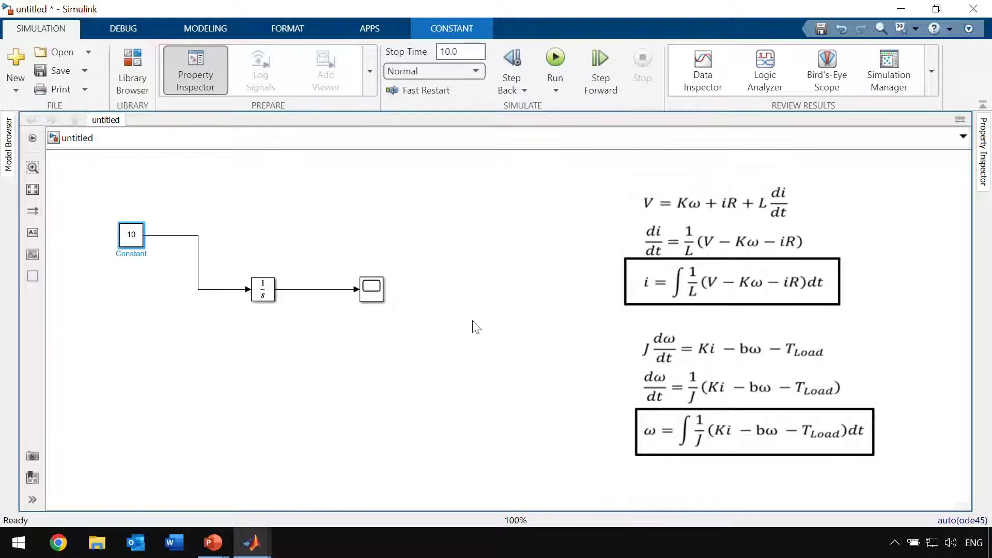
pyautogui.click(270, 290)
pyautogui.moveTo(320, 298); pyautogui.dragTo(324, 299)
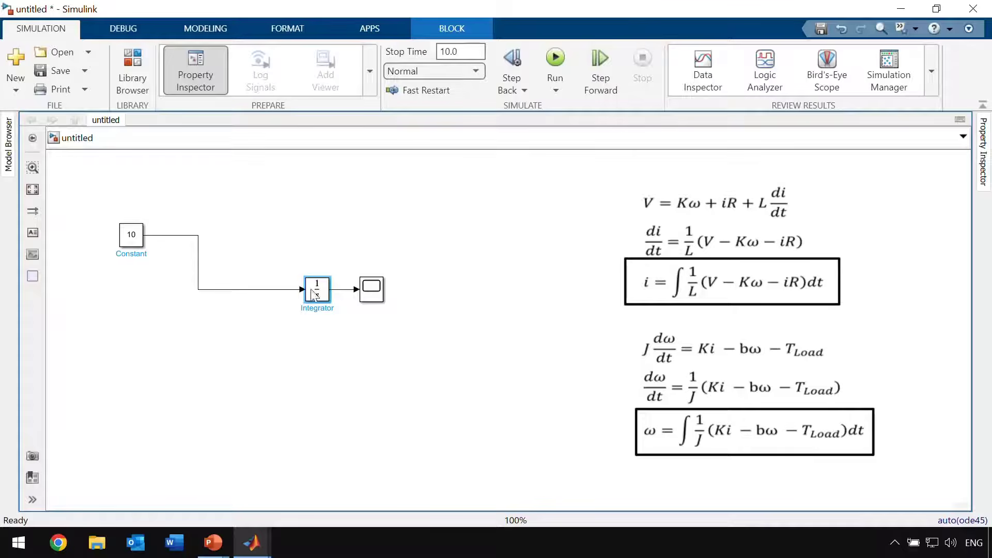
pyautogui.moveTo(303, 291); pyautogui.dragTo(169, 287)
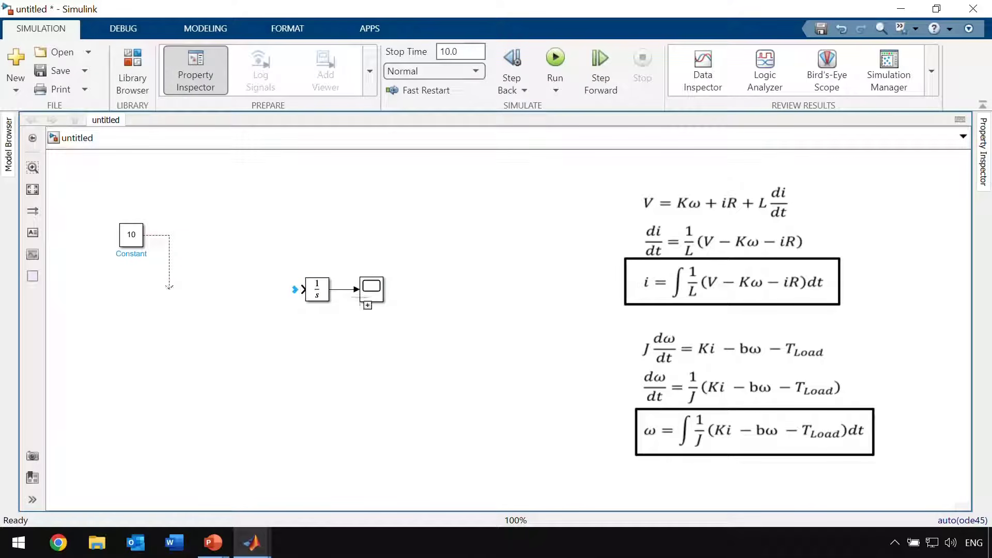
# Move the Scope farther from the Integrator and delete the signal line between them.
pyautogui.moveTo(359, 293); pyautogui.dragTo(432, 293)
pyautogui.click(412, 289)
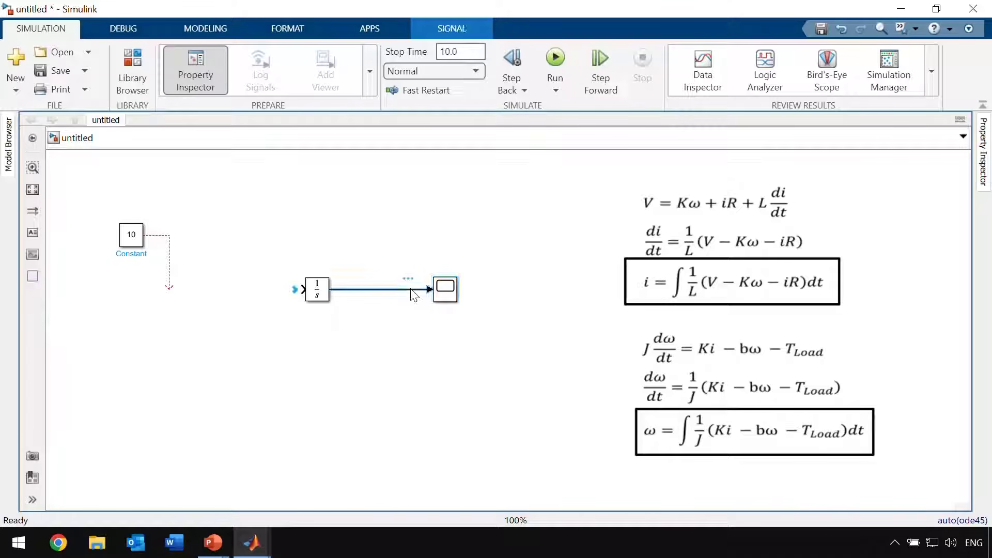
pyautogui.press('Delete')
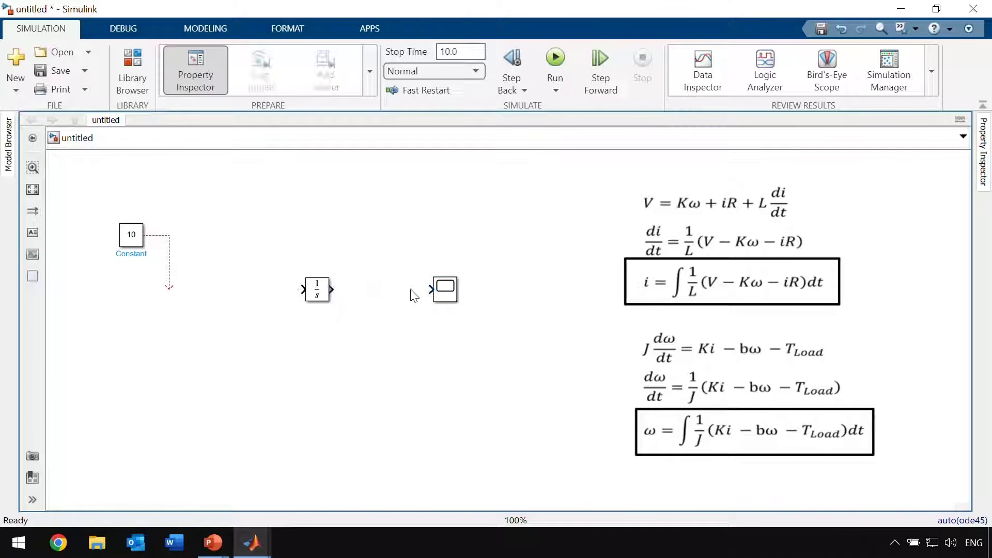
pyautogui.click(620, 271)
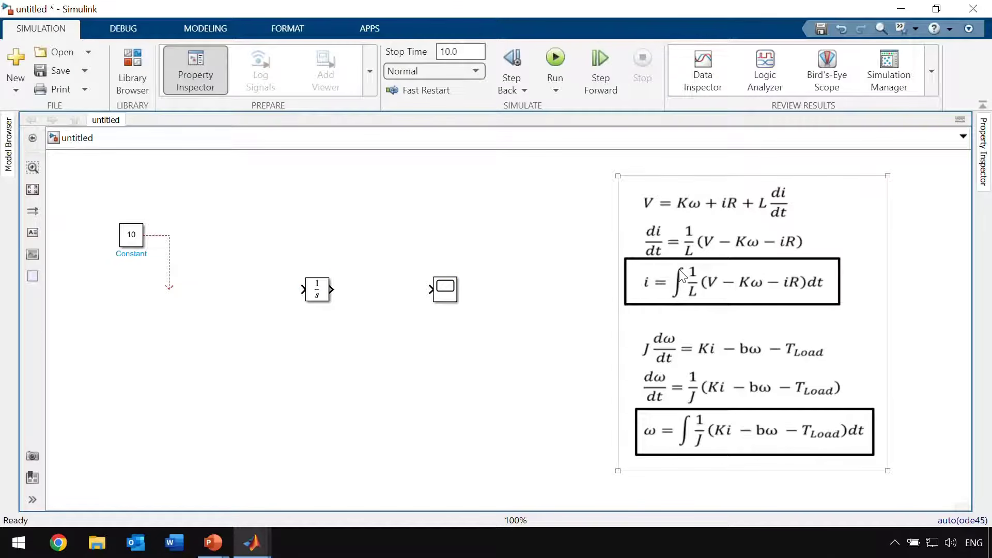
pyautogui.click(305, 259)
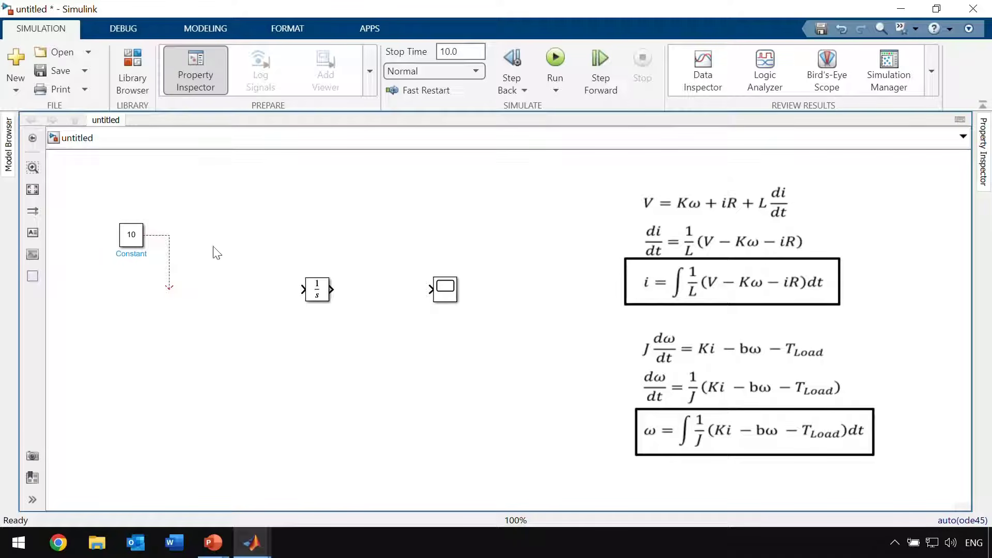
pyautogui.click(630, 293)
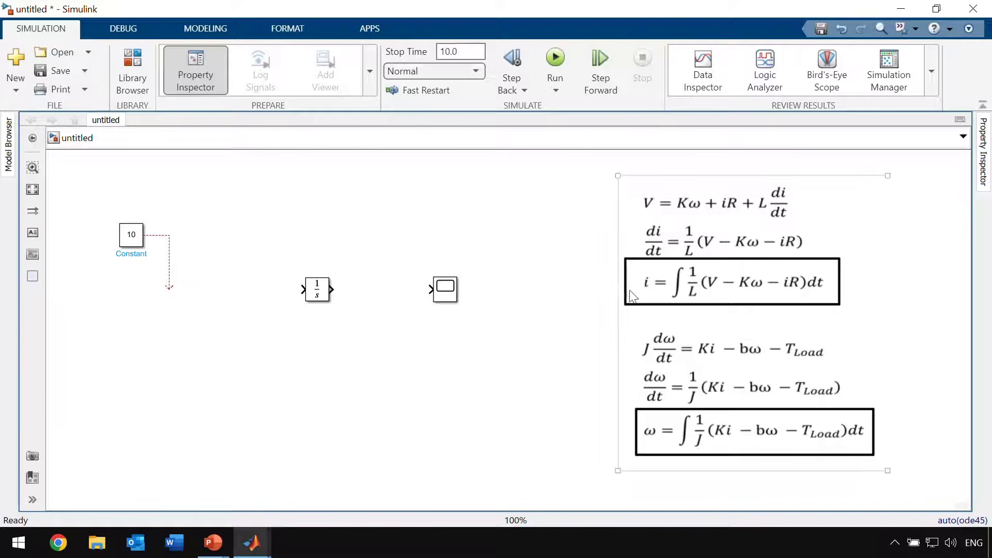
pyautogui.click(474, 285)
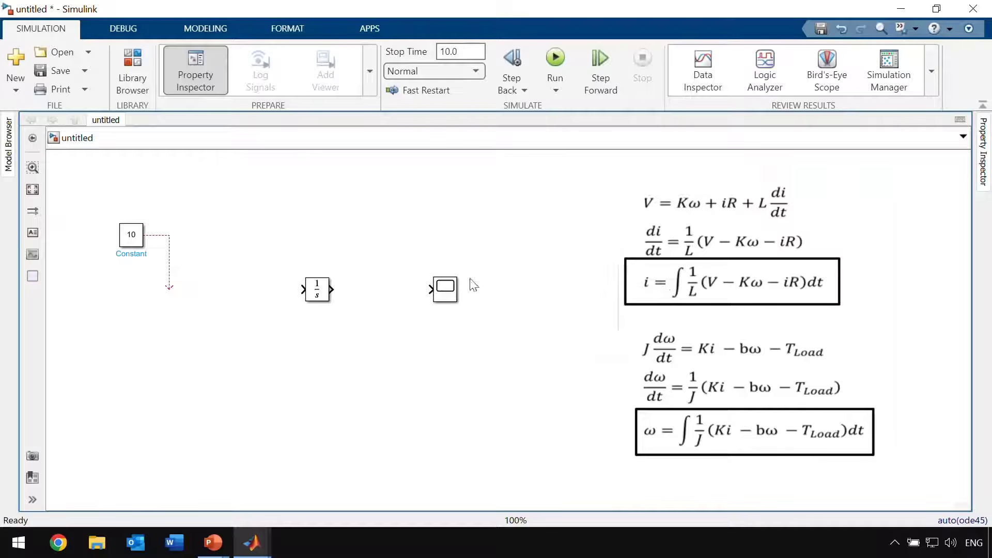
pyautogui.click(645, 299)
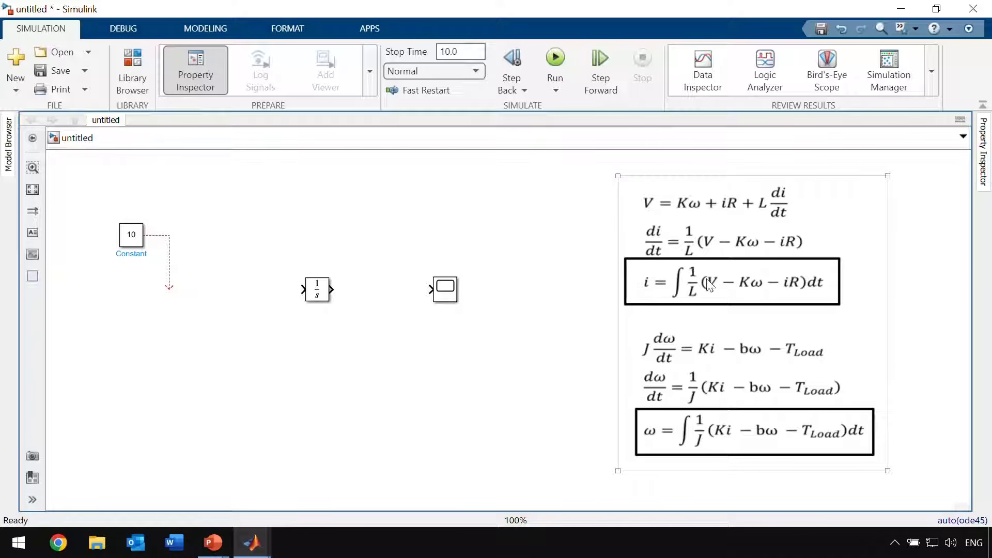
pyautogui.click(484, 275)
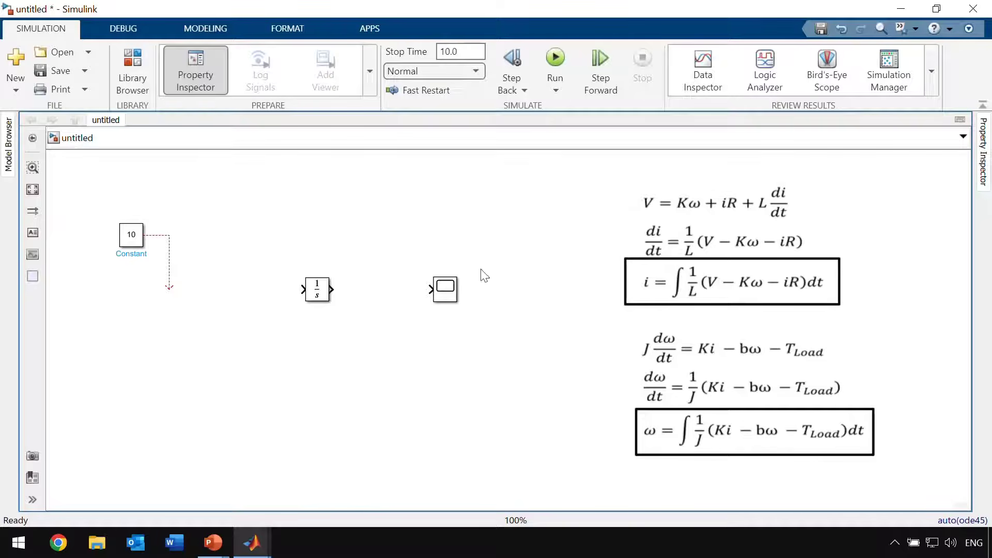
# Move the Integrator closer to the Scope and add a Gain block of 1/L feeding the Integrator's input.
pyautogui.moveTo(325, 290); pyautogui.dragTo(364, 291)
pyautogui.click(628, 312)
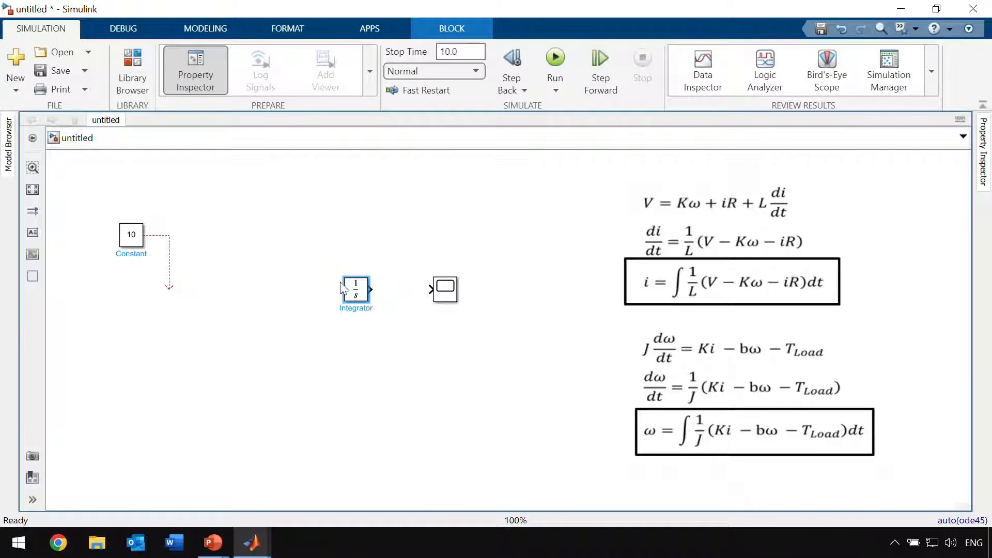
pyautogui.moveTo(343, 290); pyautogui.dragTo(280, 288)
pyautogui.write('gain')
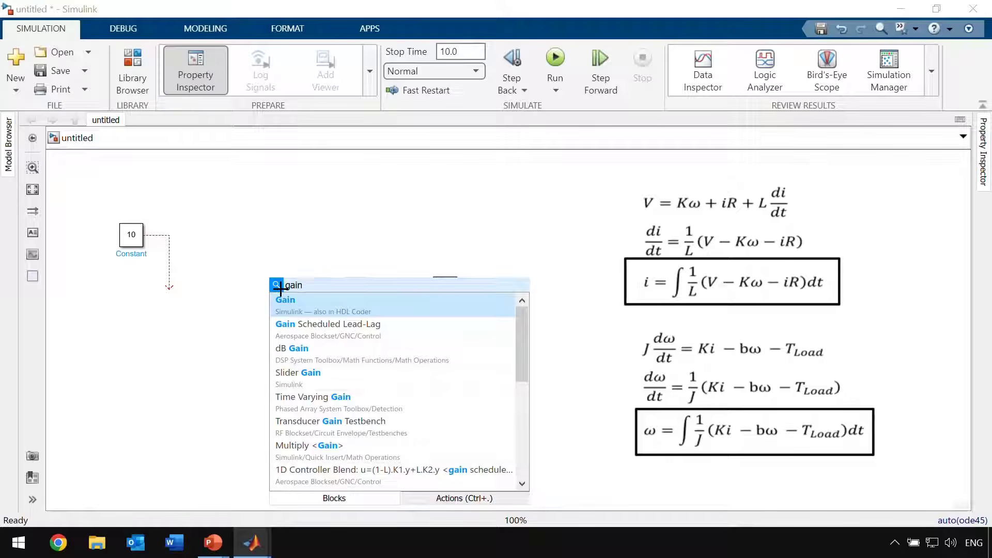
pyautogui.click(361, 312)
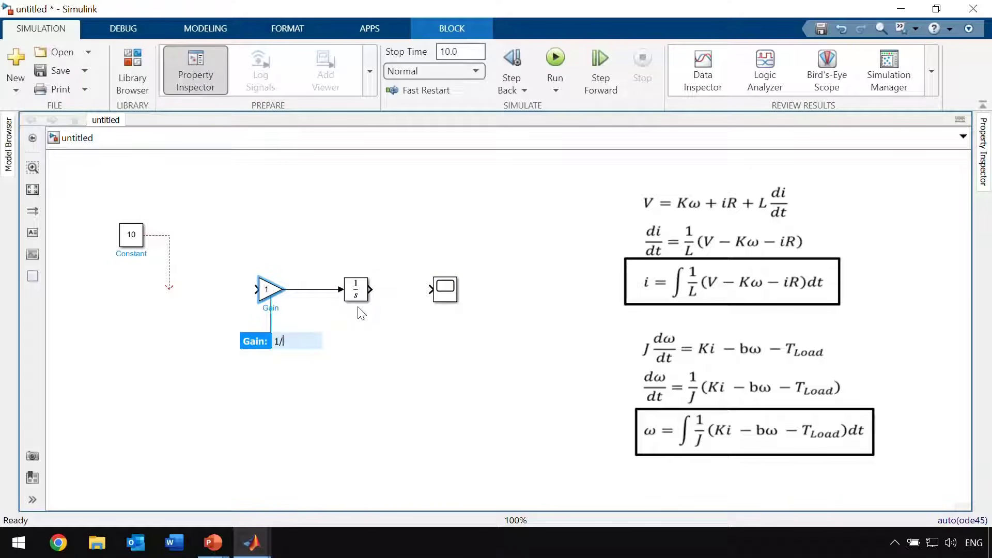
pyautogui.press('Return')
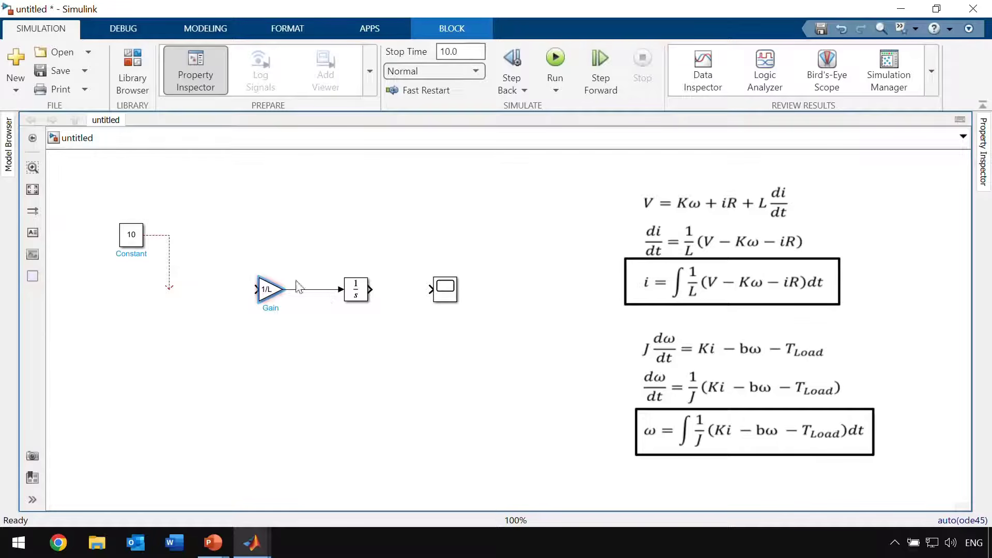
# Add a Sum block with the signs +-- feeding the input of the 1/L Gain.
pyautogui.moveTo(257, 290); pyautogui.dragTo(220, 290)
pyautogui.write('sum')
pyautogui.press('Return')
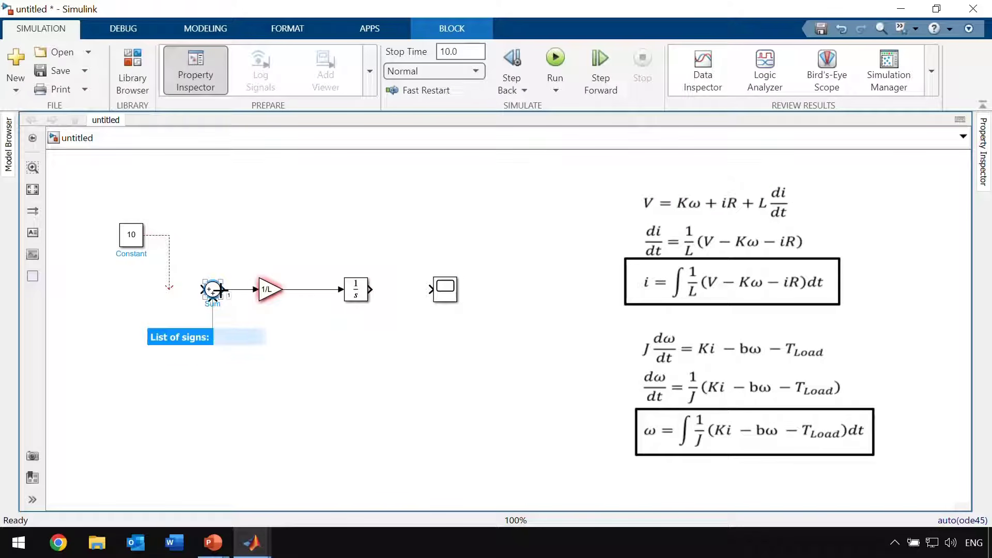
pyautogui.write('+--')
pyautogui.press('Return')
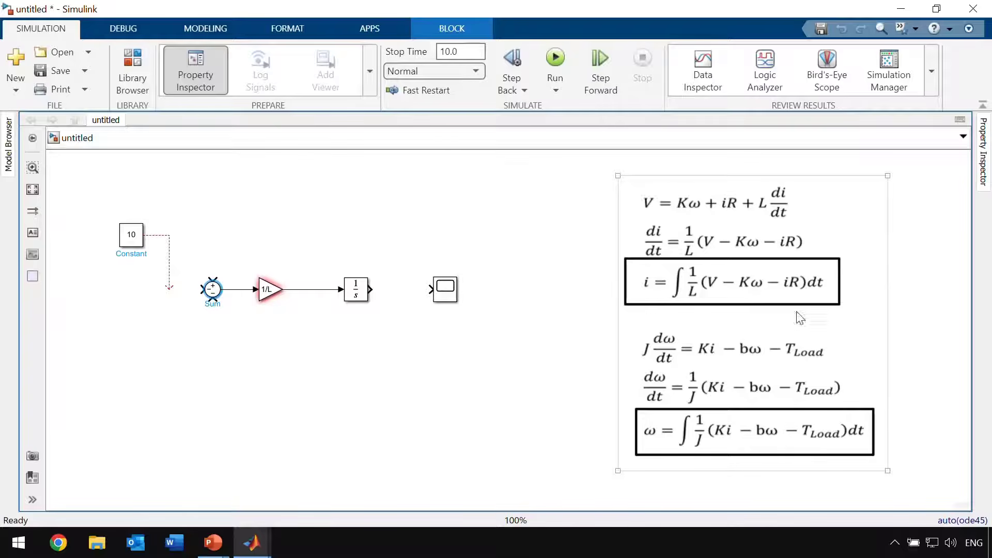
# Connect the Constant's loose signal line to the Sum block's plus input and rename the Constant block as v.
pyautogui.click(806, 296)
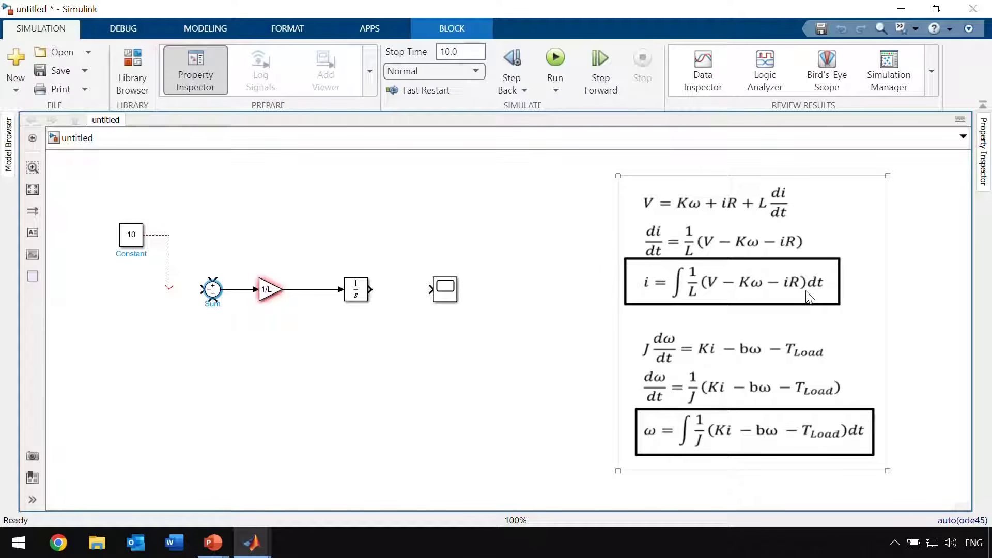
pyautogui.click(512, 287)
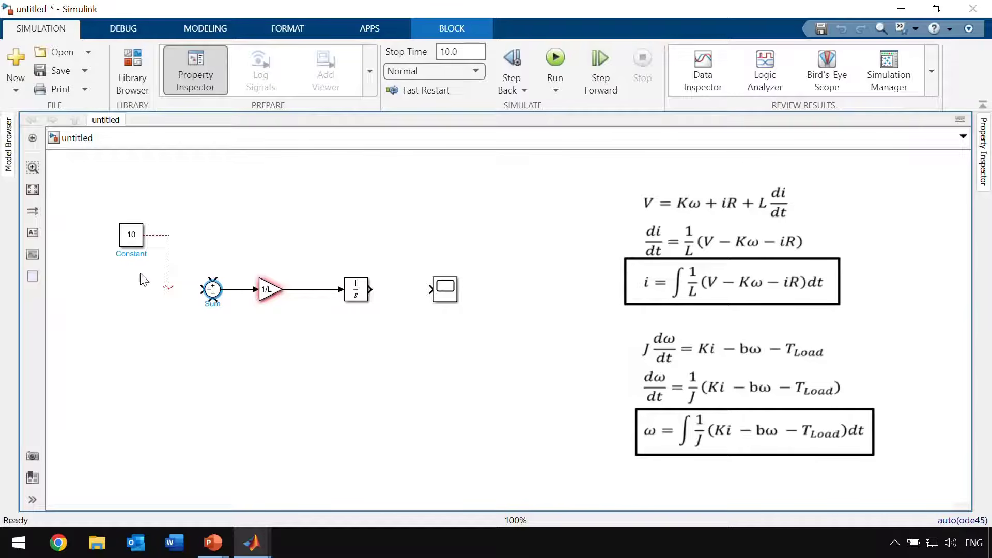
pyautogui.moveTo(166, 286); pyautogui.dragTo(211, 282)
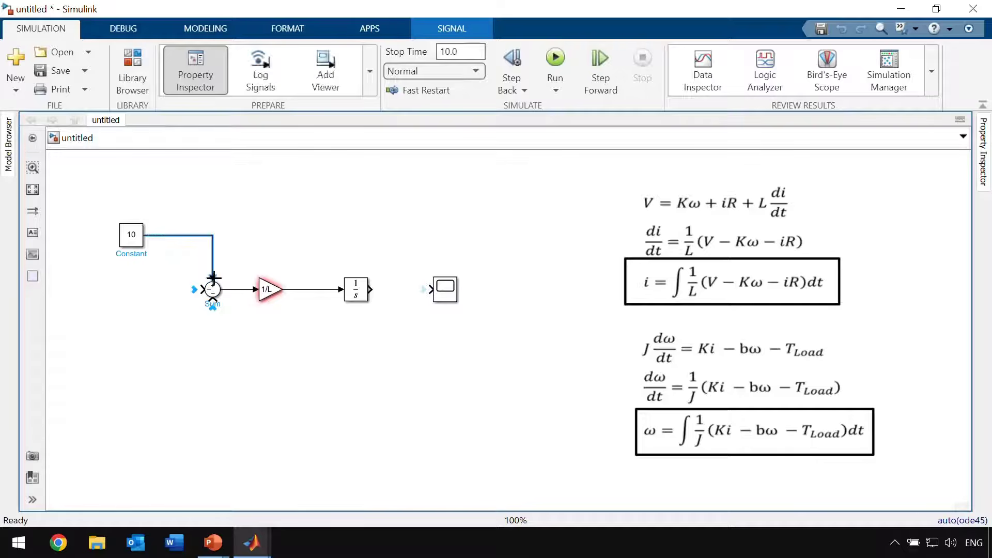
pyautogui.doubleClick(128, 254)
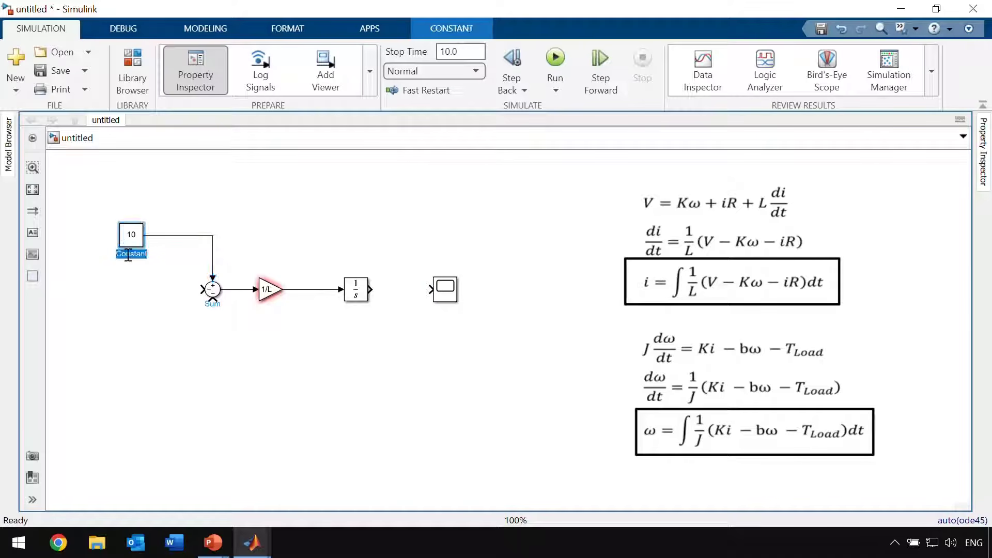
pyautogui.write('v')
pyautogui.click(132, 296)
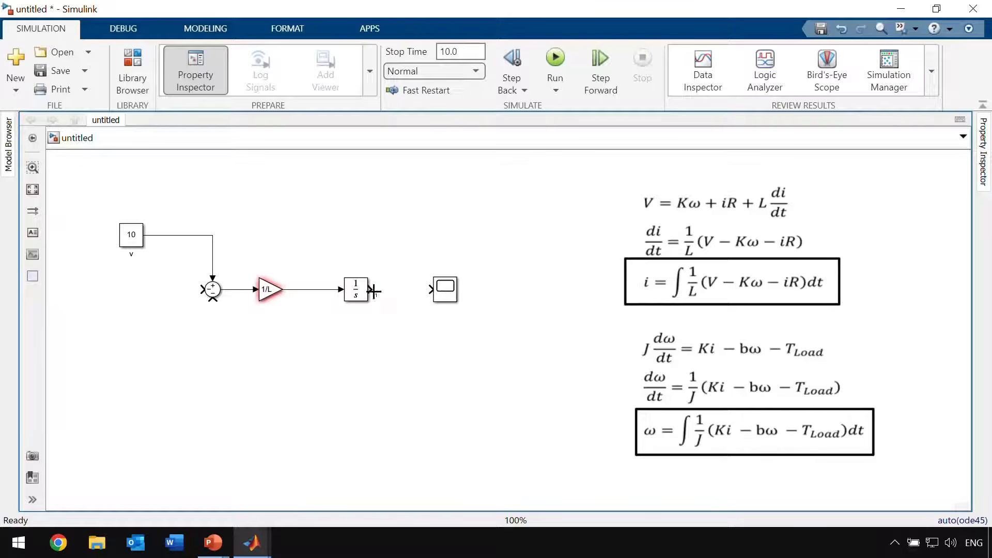
pyautogui.click(719, 328)
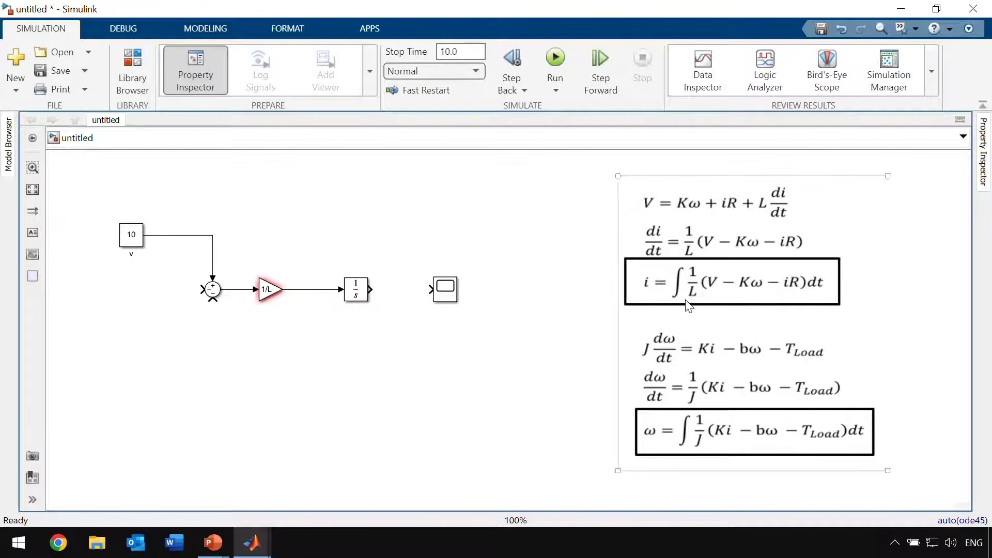
pyautogui.click(597, 270)
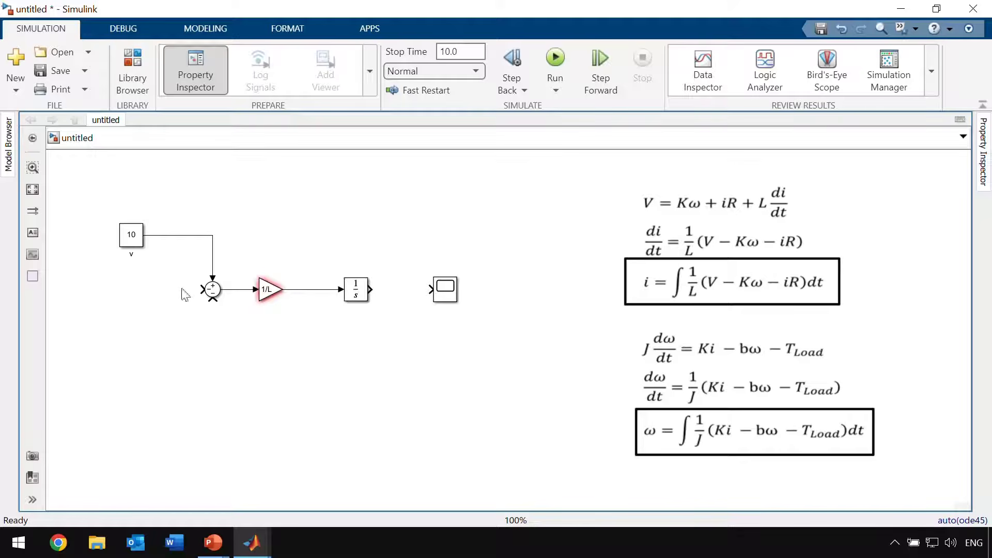
# Draw a short signal line out of the Integrator's output toward the Scope.
pyautogui.moveTo(371, 289); pyautogui.dragTo(406, 293)
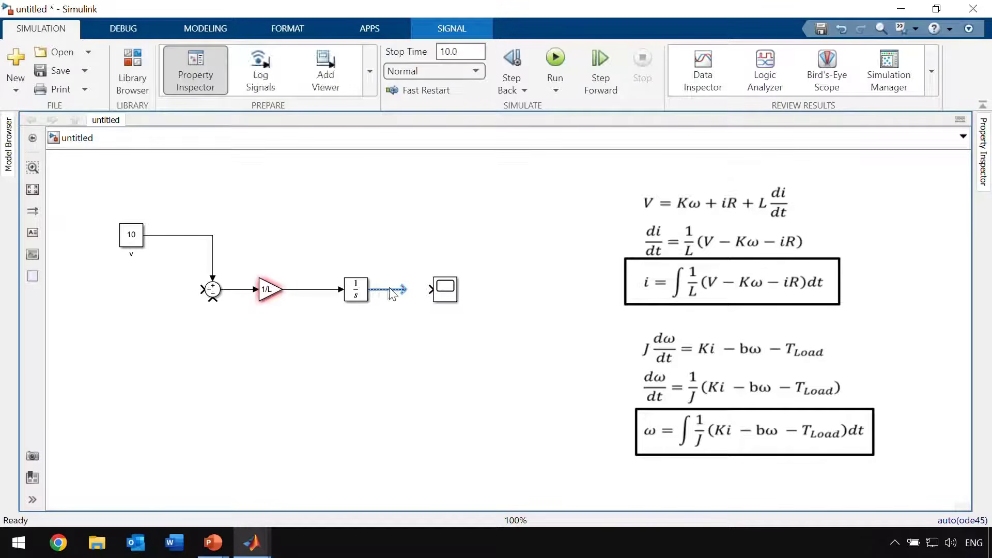
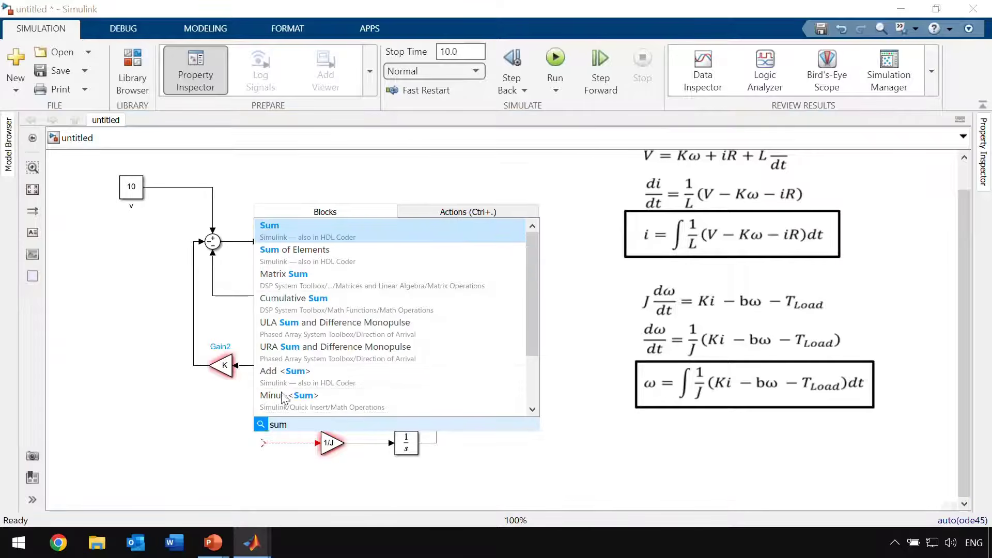
# Add a Sum block with the signs +-- feeding the 1/J Gain and move it well away from that Gain.
pyautogui.click(316, 234)
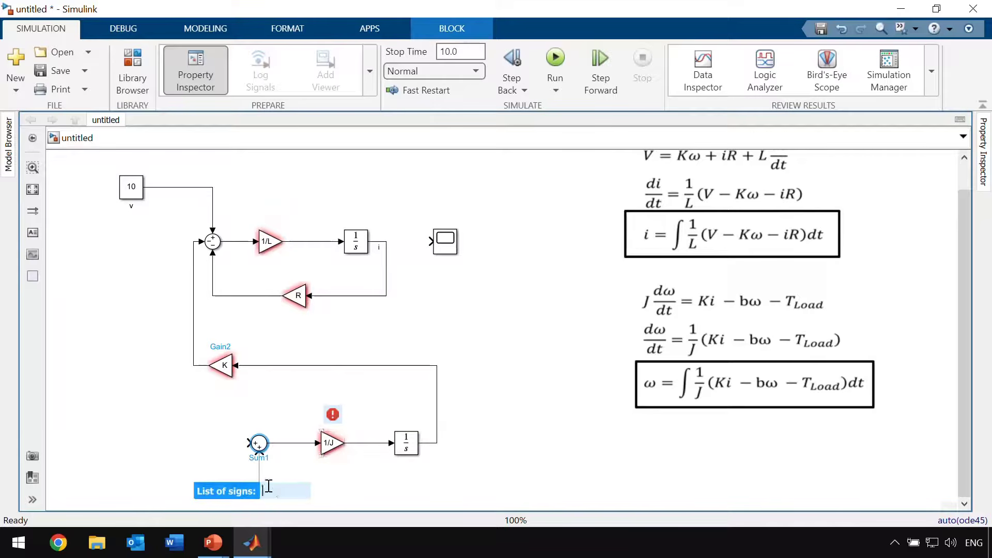
pyautogui.write('+--')
pyautogui.press('Return')
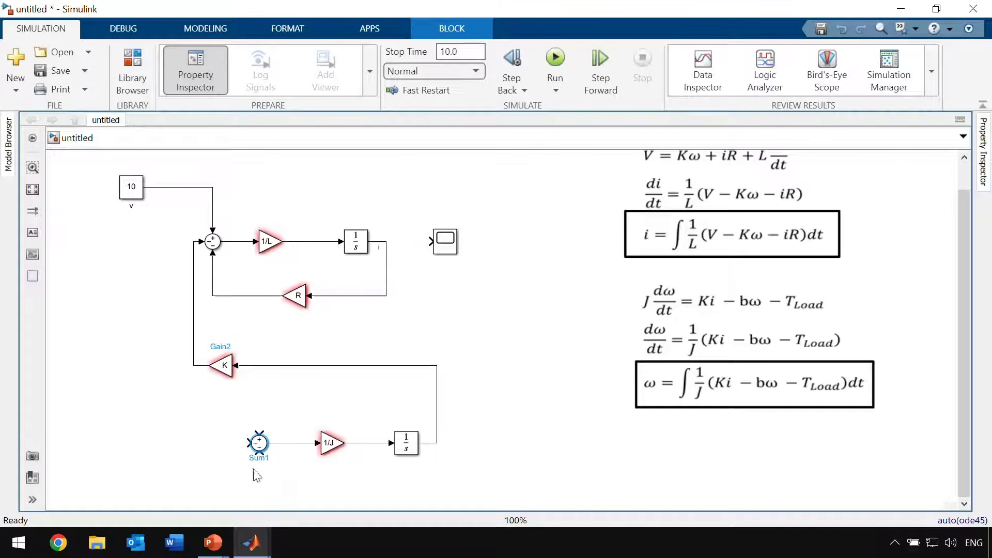
pyautogui.moveTo(258, 443); pyautogui.dragTo(154, 443)
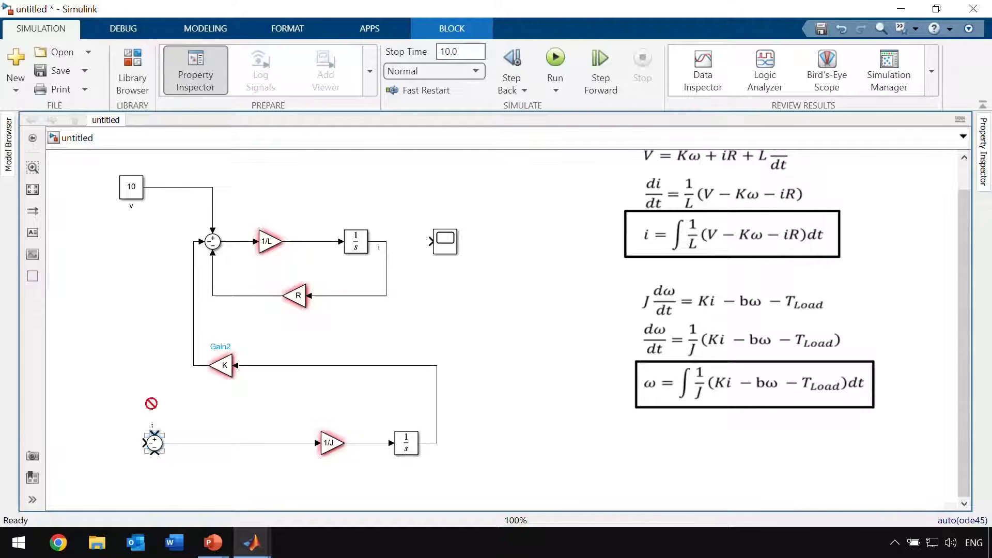
# Add a Gain block of K feeding the lower Sum block's plus input and branch its input from the current signal i.
pyautogui.moveTo(152, 404); pyautogui.dragTo(288, 336)
pyautogui.write('gai')
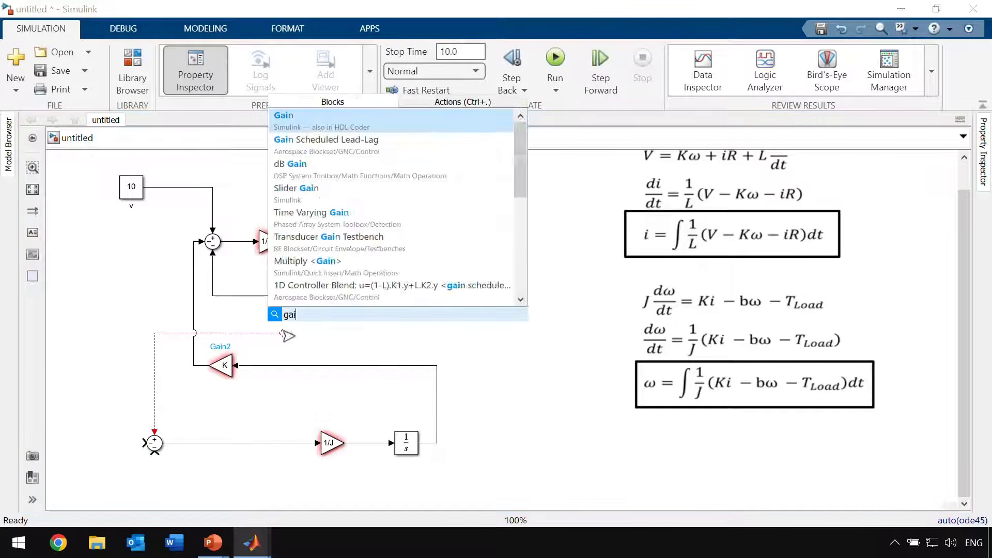
pyautogui.press('Return')
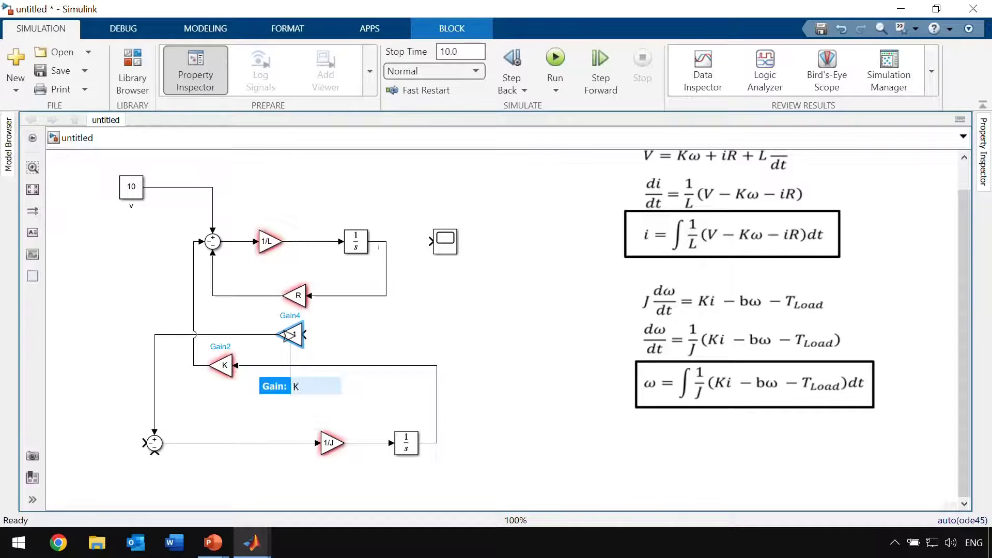
pyautogui.write('K')
pyautogui.press('Return')
pyautogui.moveTo(310, 334); pyautogui.dragTo(383, 296)
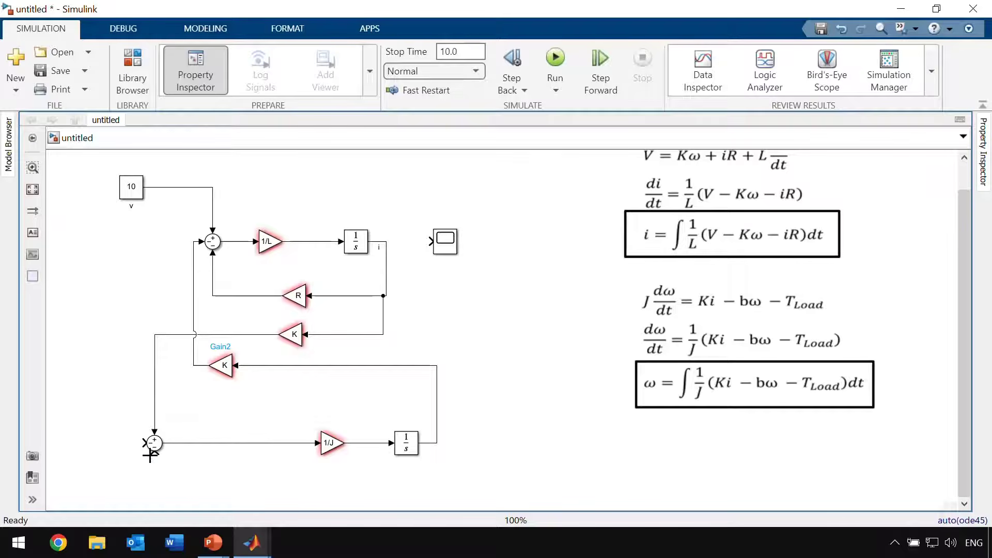
# Add a Gain block of b feeding the lower Sum block's bottom minus input and branch its input from the lower Integrator's output.
pyautogui.moveTo(150, 456); pyautogui.dragTo(294, 430)
pyautogui.scroll(-3, 301, 472)
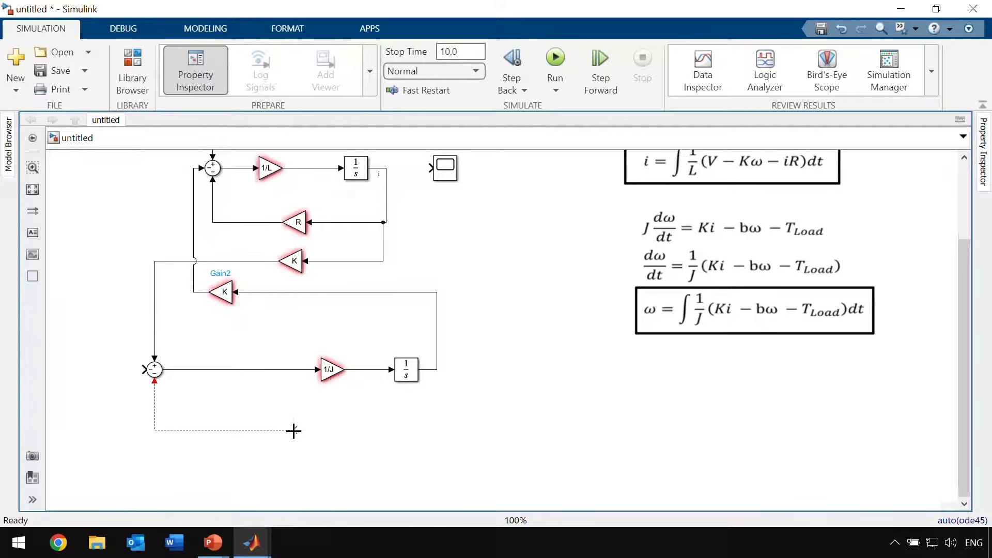
pyautogui.write('gain')
pyautogui.press('Return')
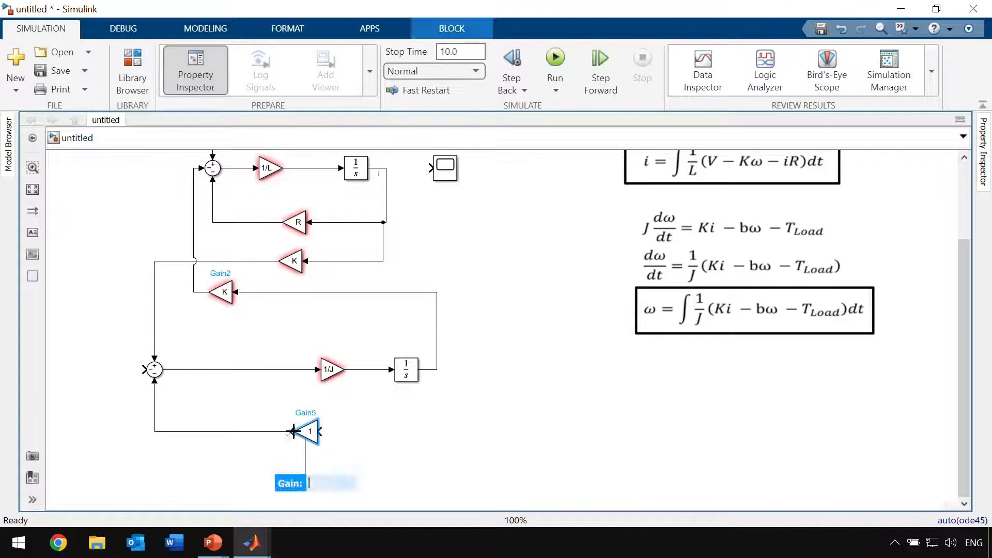
pyautogui.write('b')
pyautogui.press('Return')
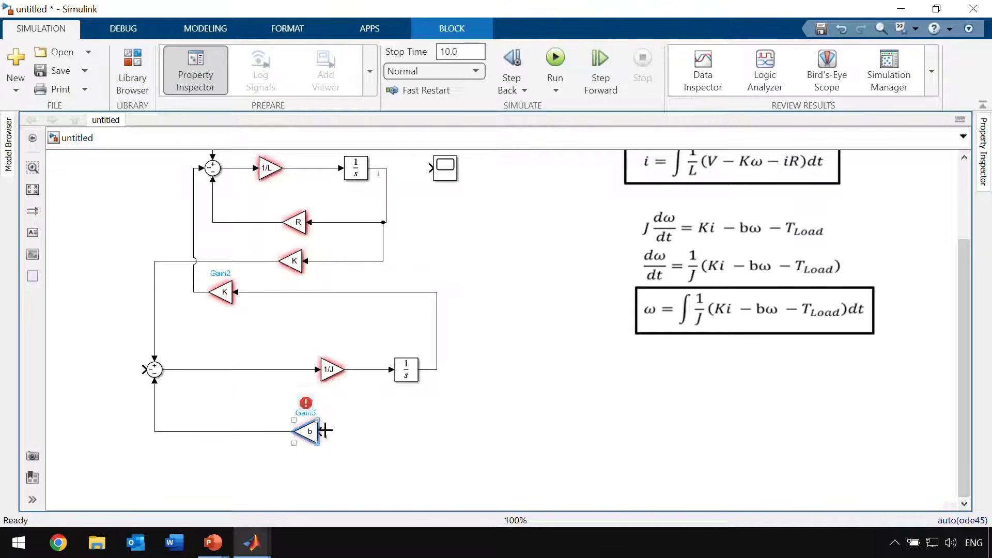
pyautogui.moveTo(325, 430)
pyautogui.mouseDown()
pyautogui.moveTo(401, 419)
pyautogui.moveTo(431, 370)
pyautogui.mouseUp()
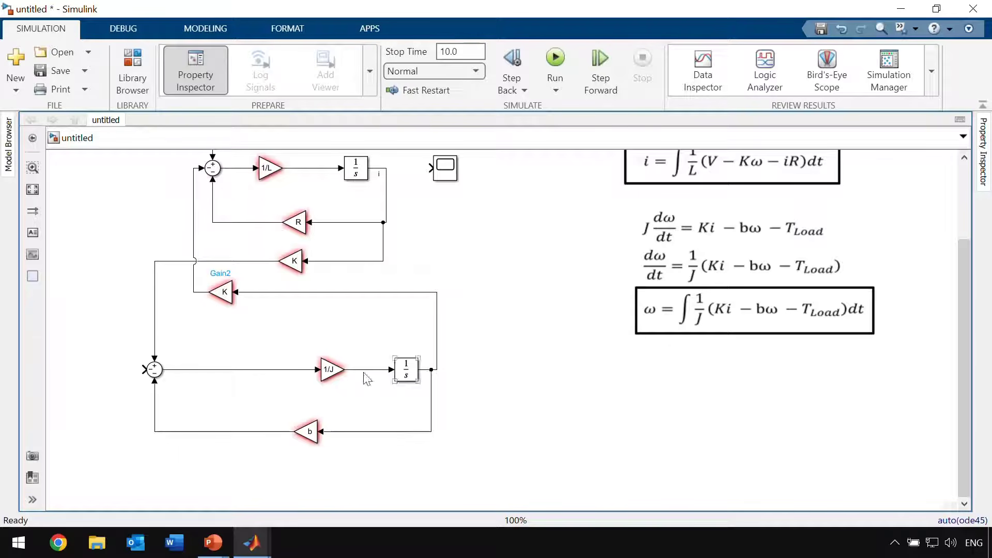
# Add a Constant block with the value 0 feeding the lower Sum block's remaining minus input.
pyautogui.moveTo(145, 369); pyautogui.dragTo(98, 316)
pyautogui.write('con')
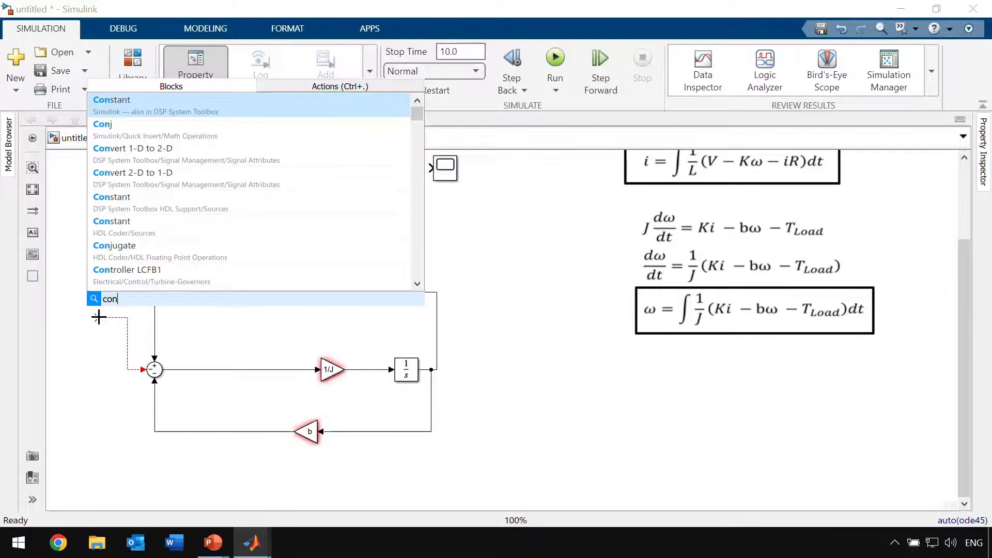
pyautogui.press('Return')
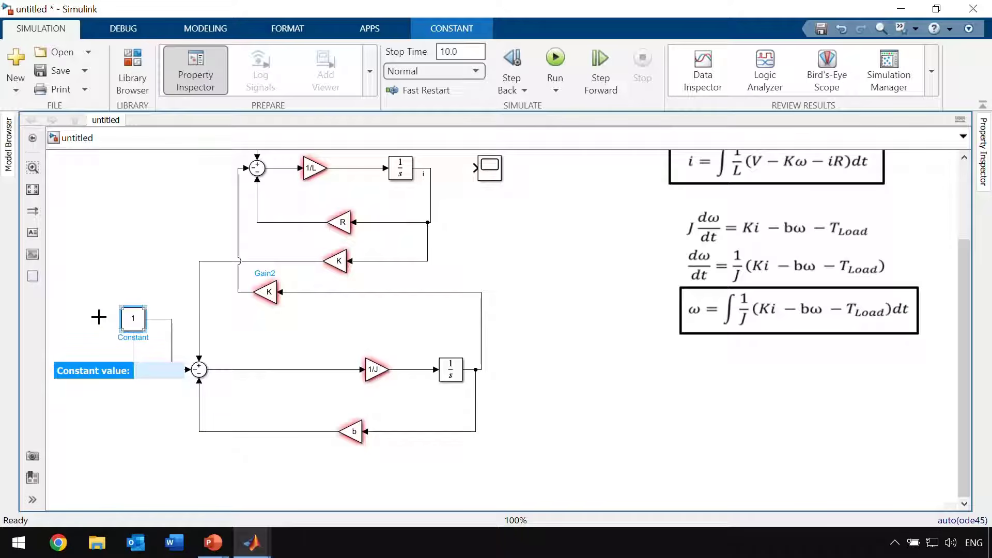
pyautogui.write('0')
pyautogui.click(101, 293)
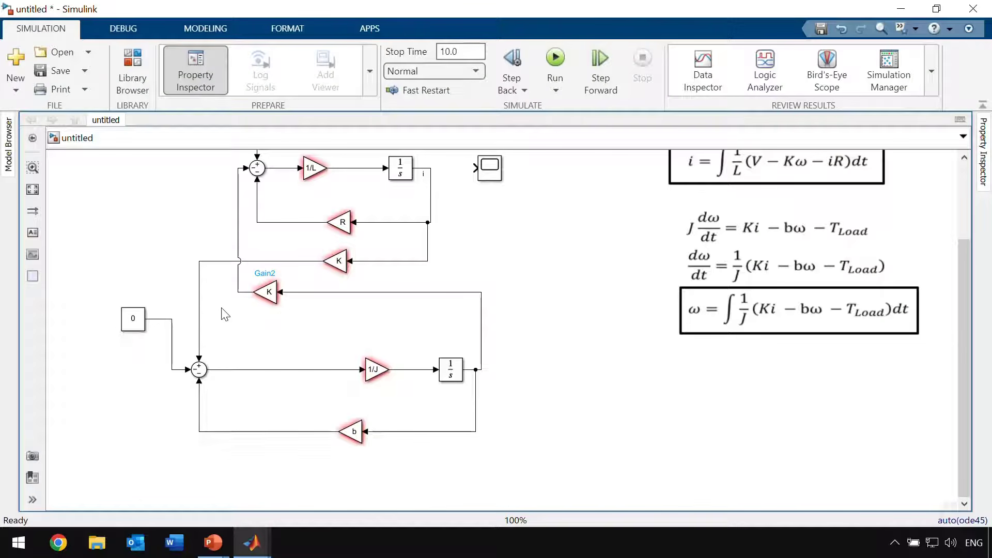
# Move the v Constant and the Scope clear of the loops and connect the Scope to the lower Integrator's output signal.
pyautogui.scroll(-1, 225, 315)
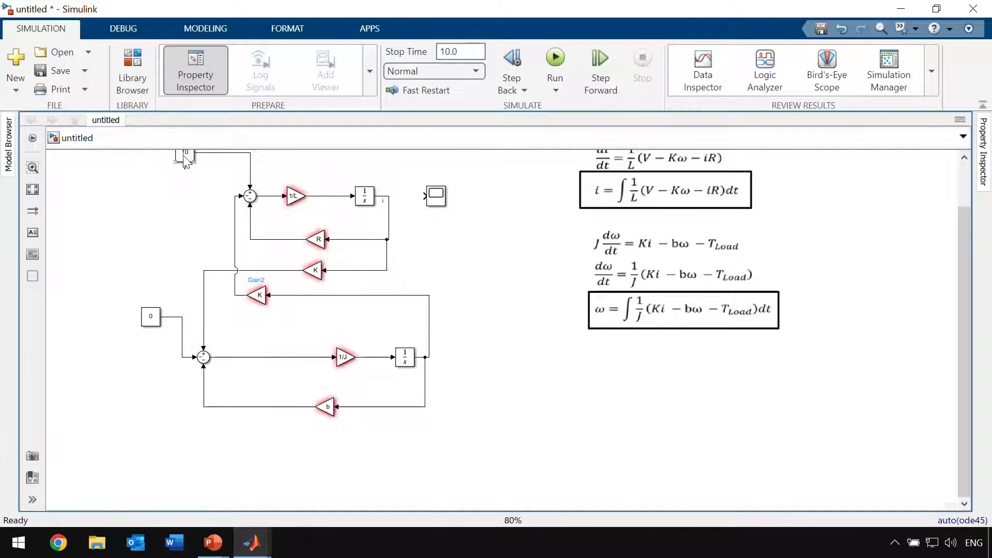
pyautogui.moveTo(184, 157); pyautogui.dragTo(102, 185)
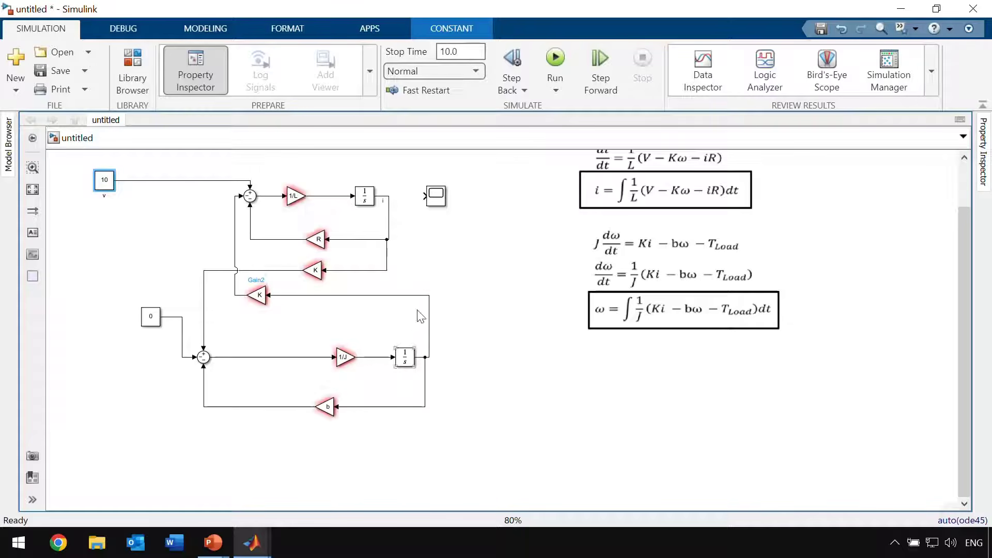
pyautogui.moveTo(440, 202); pyautogui.dragTo(549, 314)
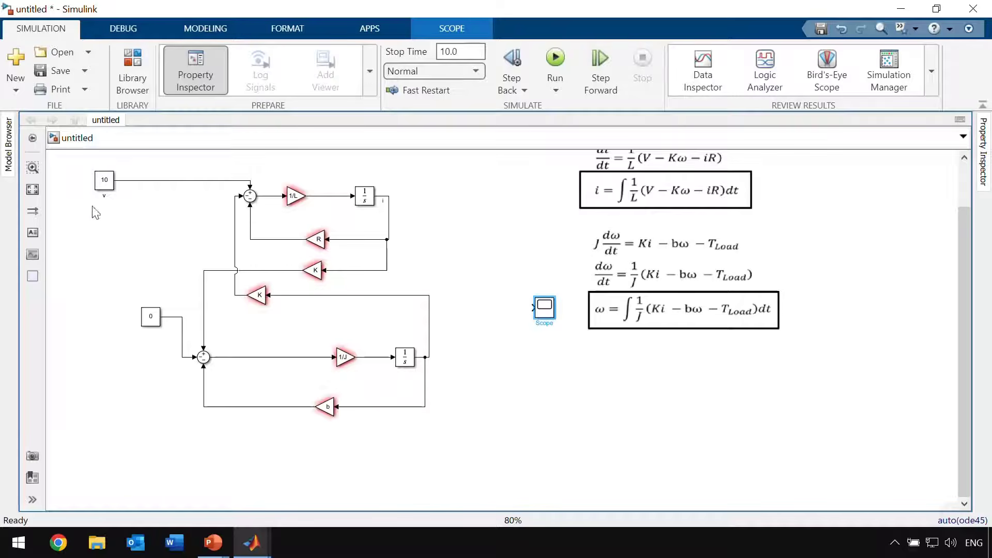
pyautogui.click(593, 320)
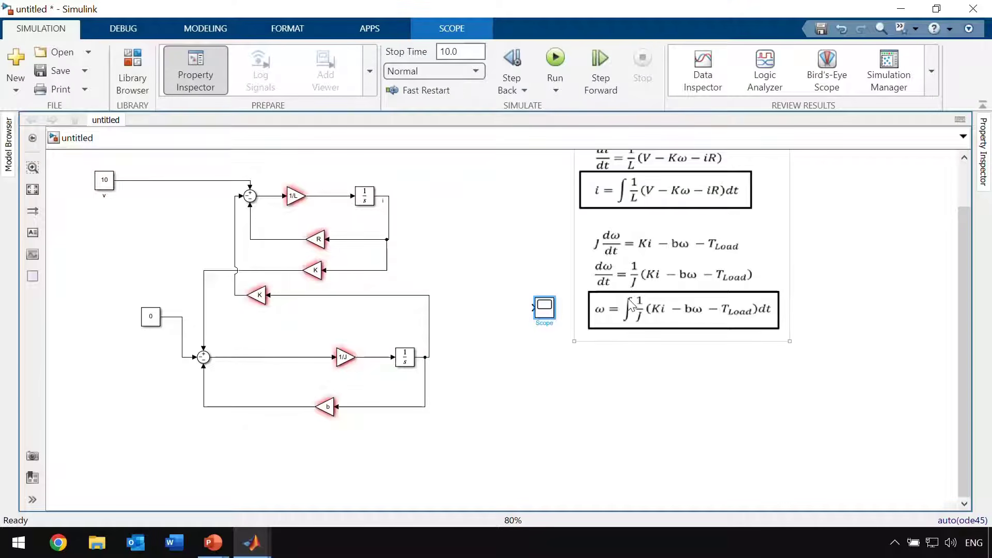
pyautogui.click(526, 314)
pyautogui.moveTo(531, 313); pyautogui.dragTo(429, 312)
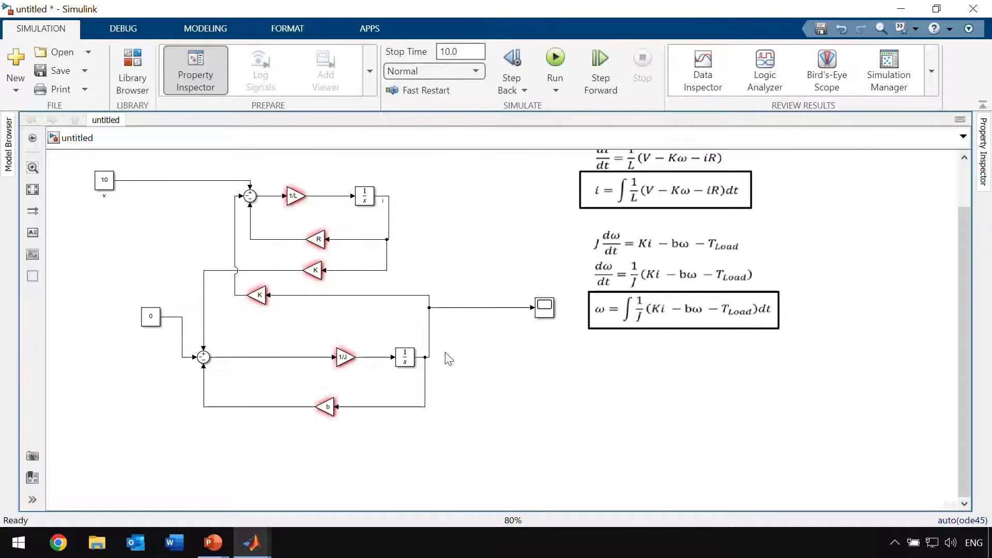
# Try to run the simulation and dismiss the diagnostics.
pyautogui.click(555, 57)
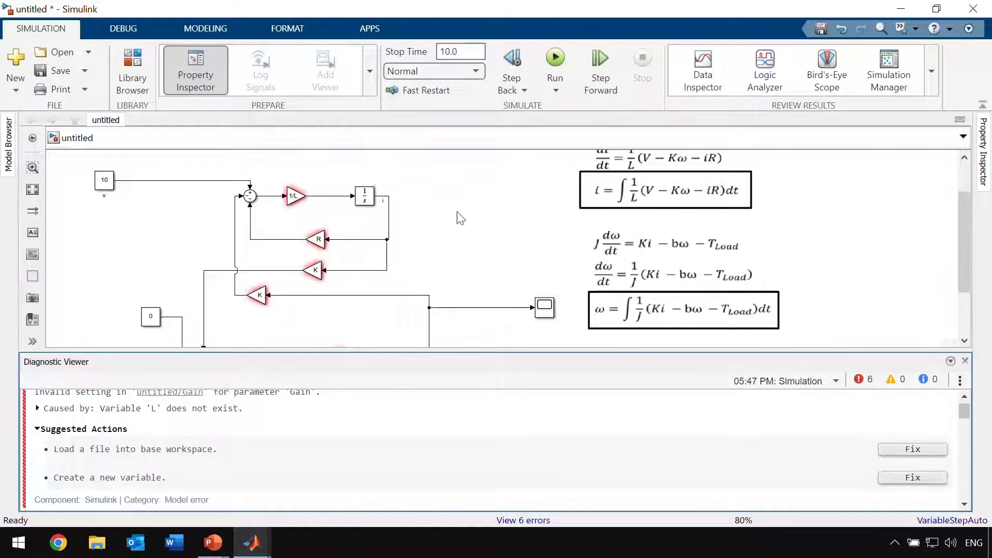
pyautogui.click(651, 260)
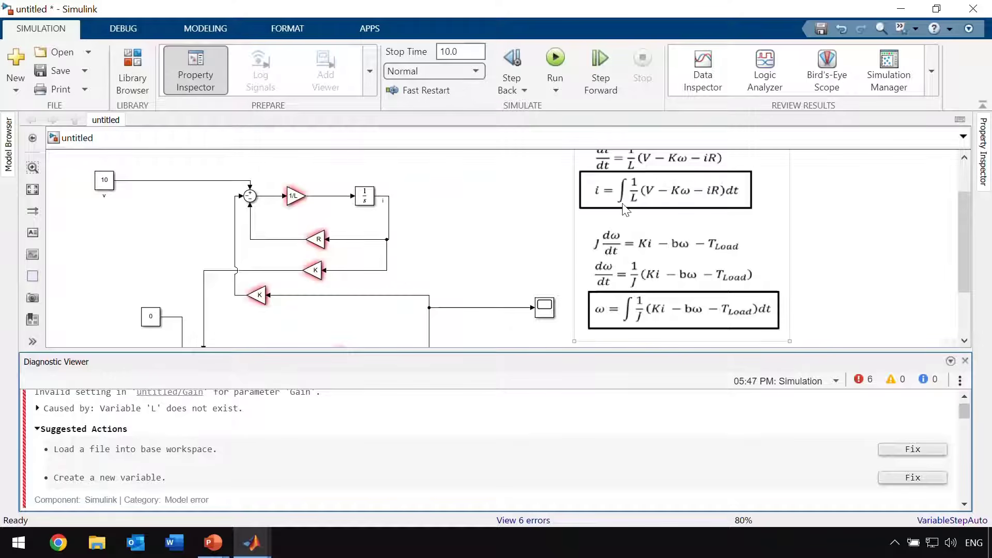
pyautogui.click(533, 238)
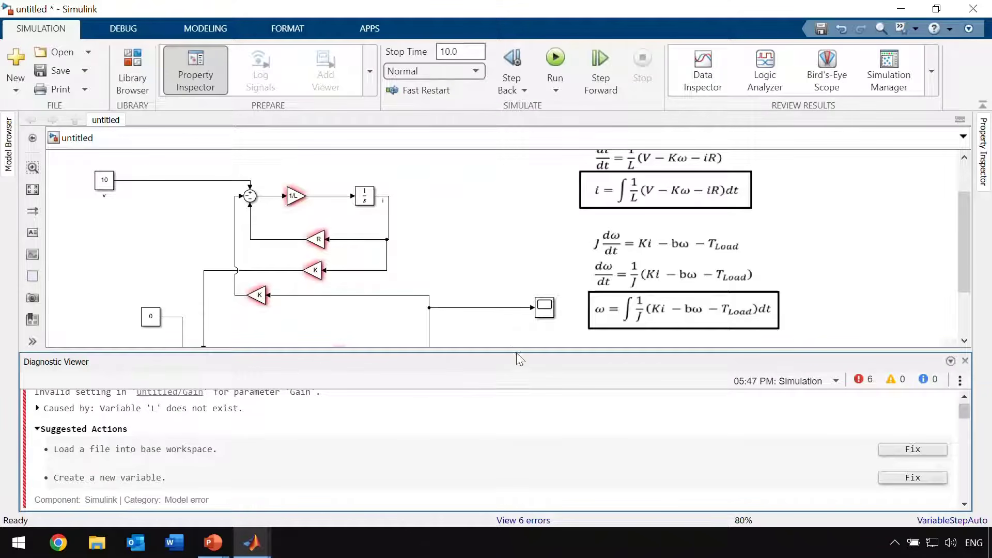
pyautogui.click(965, 361)
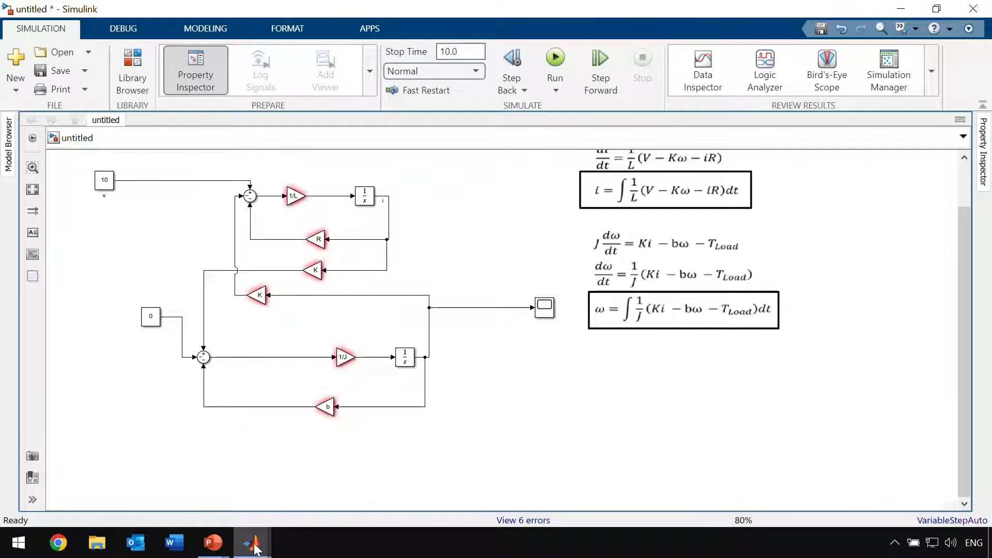
# Switch to MATLAB, open and run the dcMotorParams.m script to load the motor parameters, and return to the Simulink model.
pyautogui.moveTo(255, 548)
pyautogui.click(129, 462)
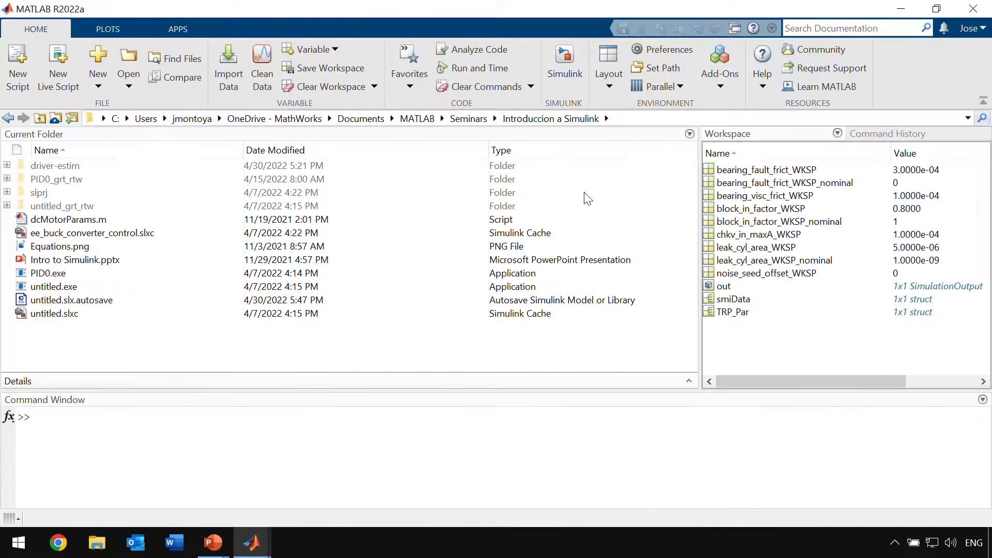
pyautogui.click(107, 221)
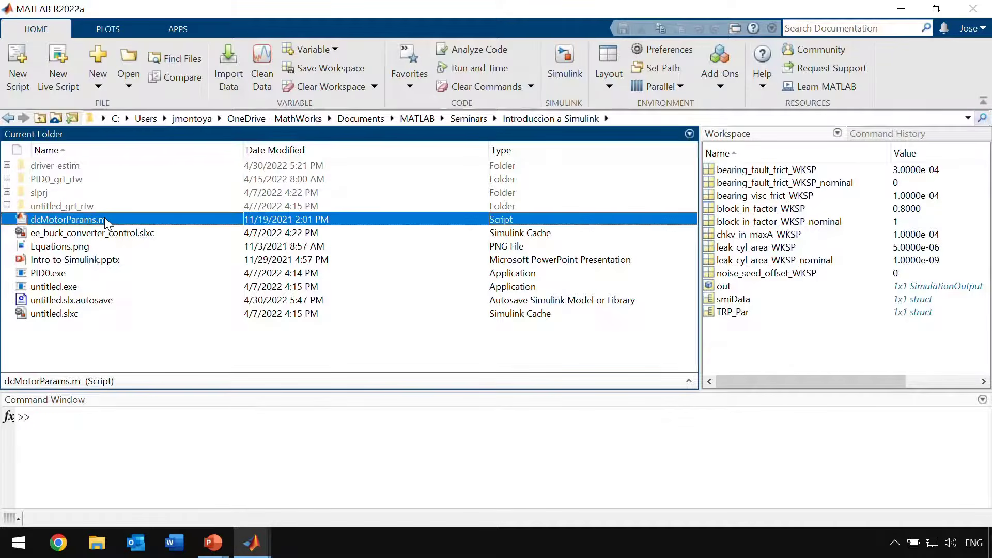
pyautogui.doubleClick(107, 221)
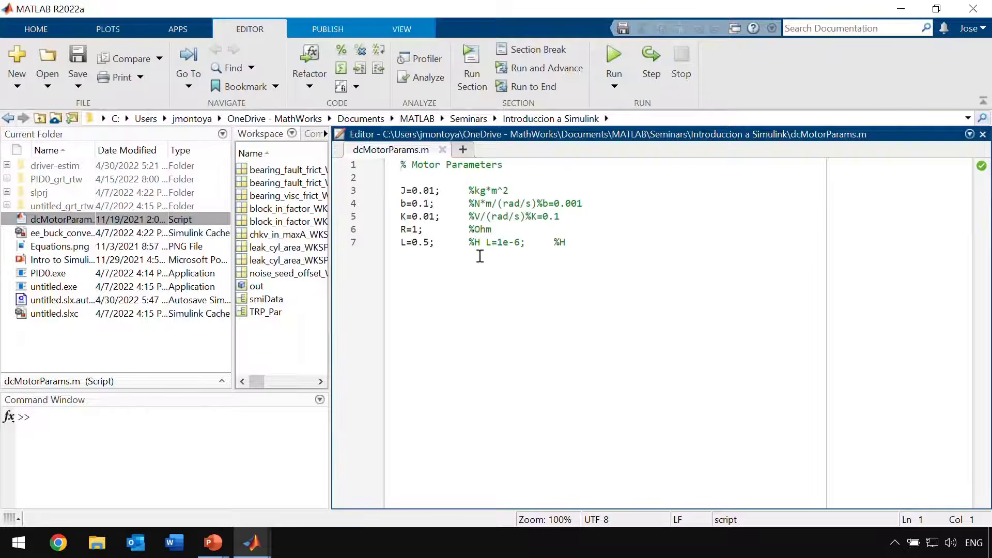
pyautogui.click(612, 62)
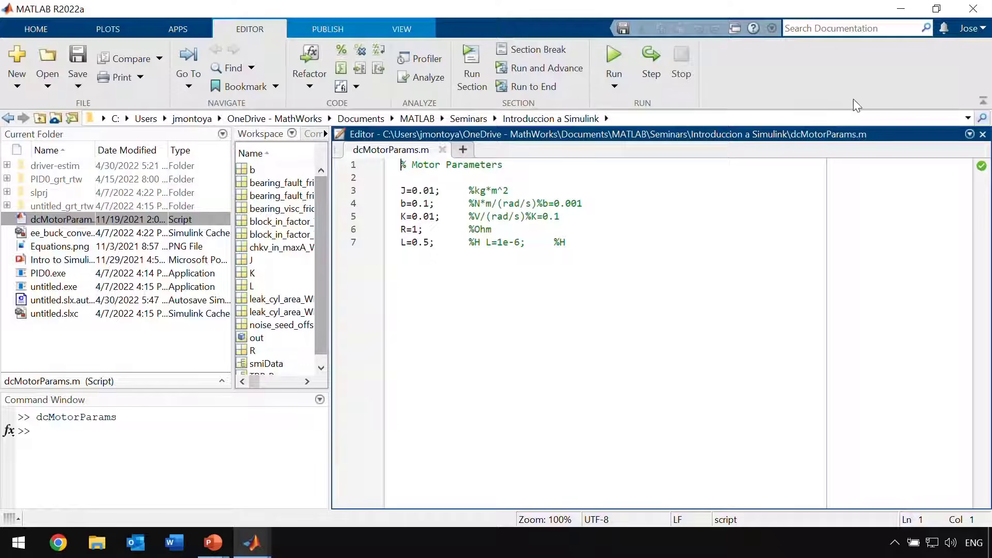
pyautogui.click(901, 9)
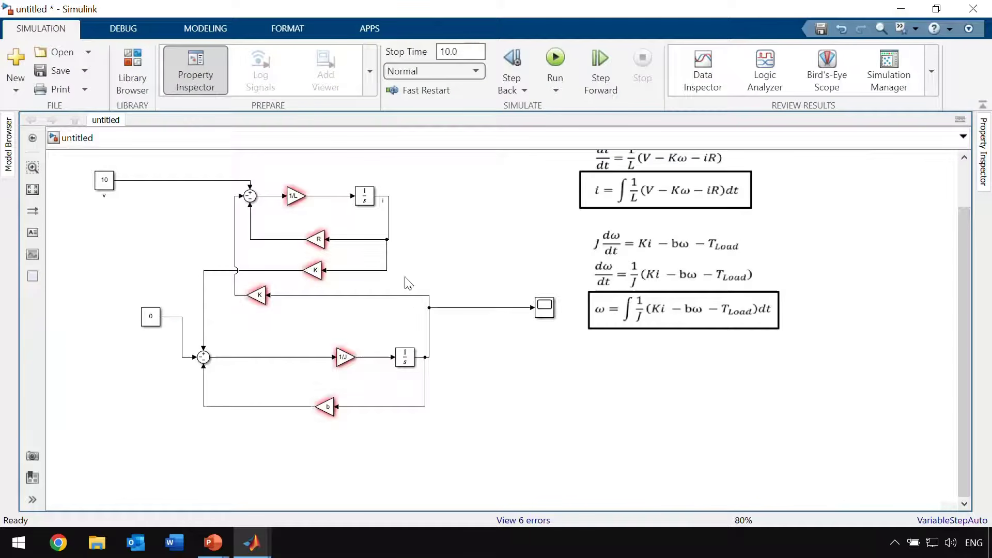
# Run the simulation, inspect the motor speed curve in the Scope and close the Scope window.
pyautogui.click(556, 60)
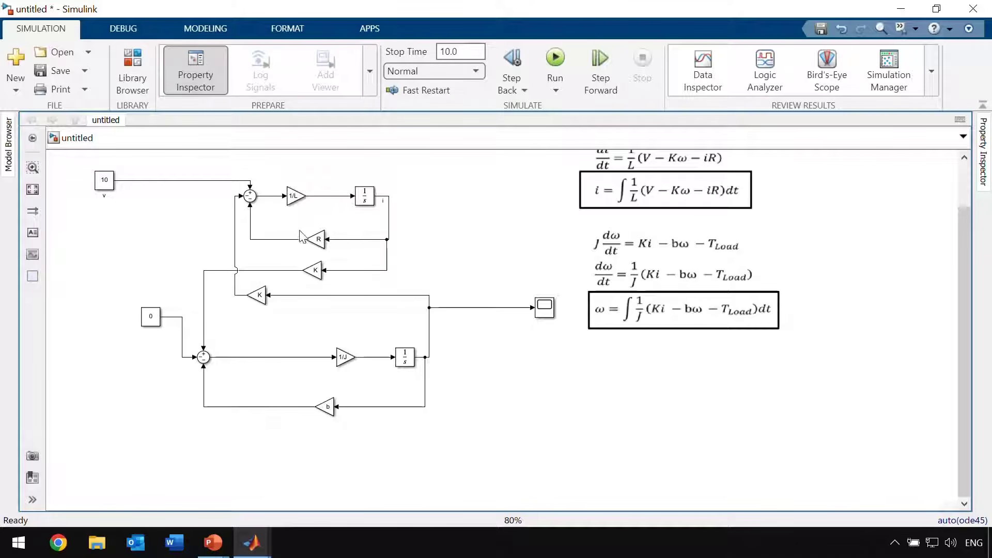
pyautogui.click(549, 309)
pyautogui.doubleClick(550, 308)
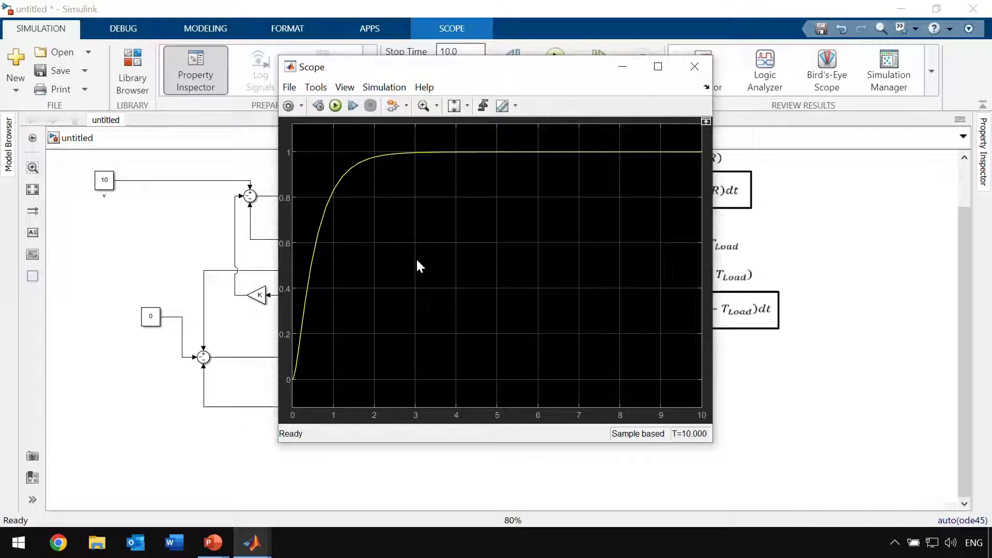
pyautogui.click(693, 69)
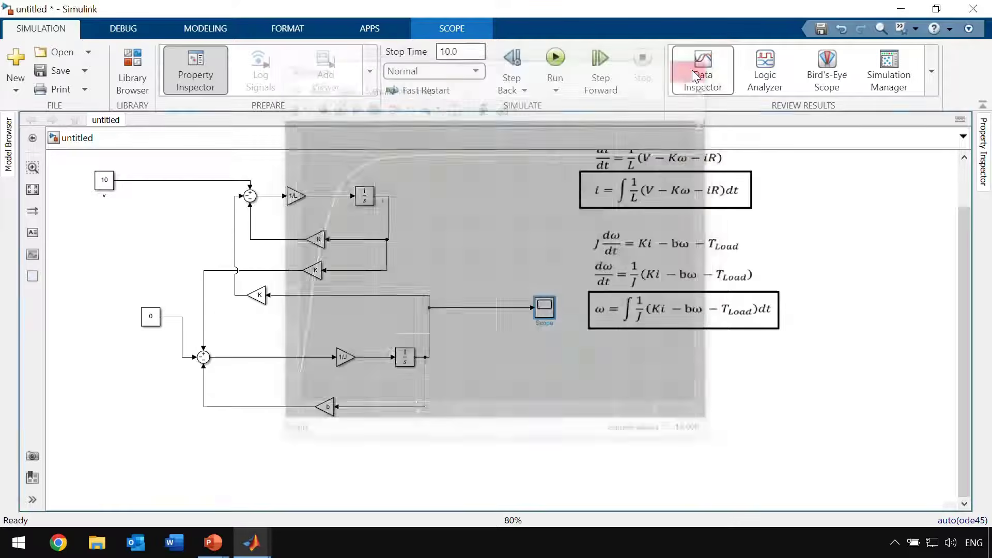
# Move the v Constant farther out and group all blocks between it and the Scope into a subsystem.
pyautogui.click(98, 186)
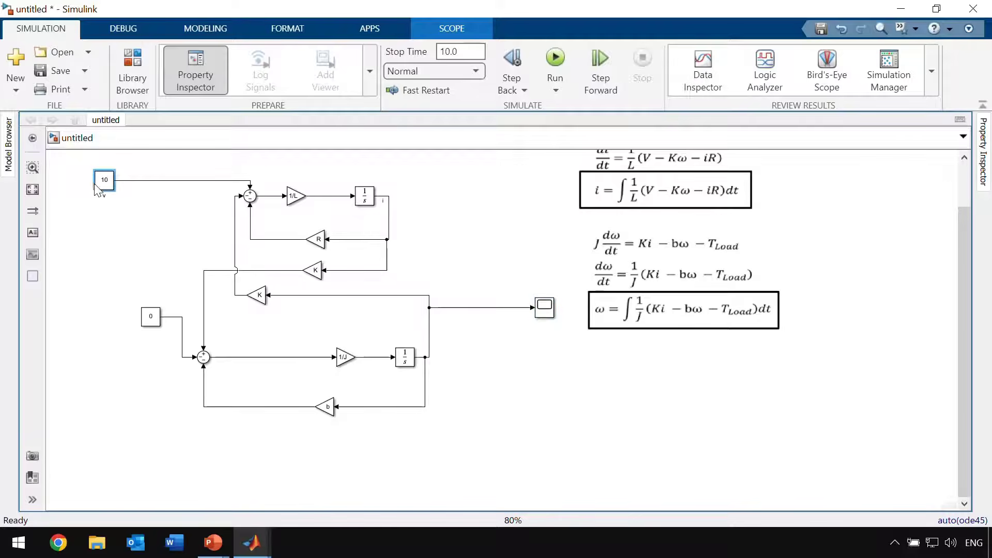
pyautogui.moveTo(97, 188); pyautogui.dragTo(75, 190)
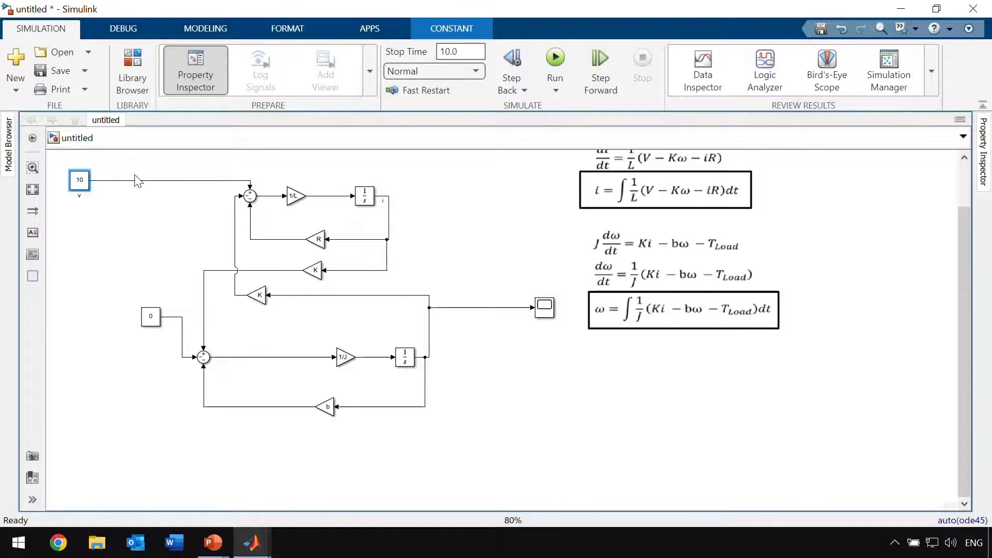
pyautogui.moveTo(121, 162); pyautogui.dragTo(446, 434)
pyautogui.click(462, 425)
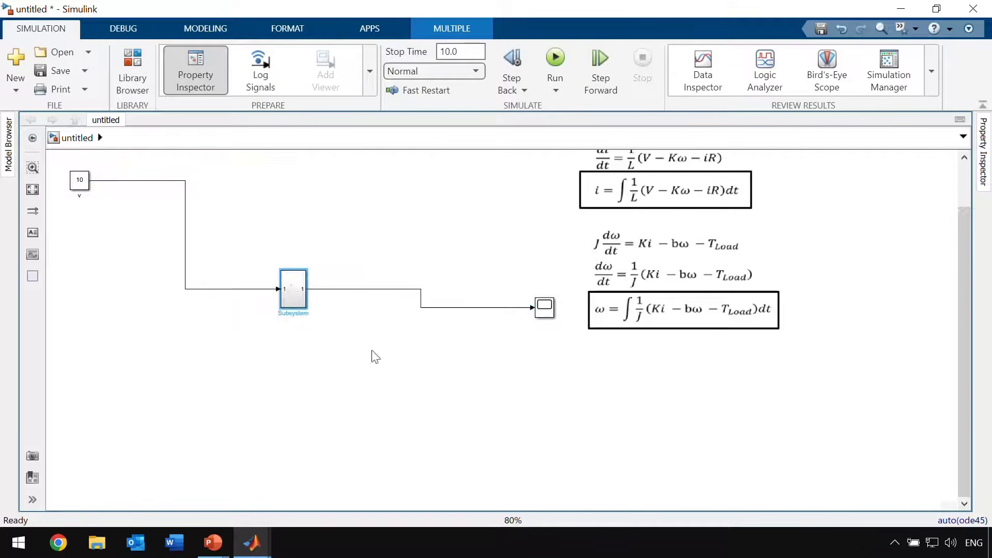
# Rename the subsystem block as Motor DC.
pyautogui.doubleClick(301, 314)
pyautogui.write('M')
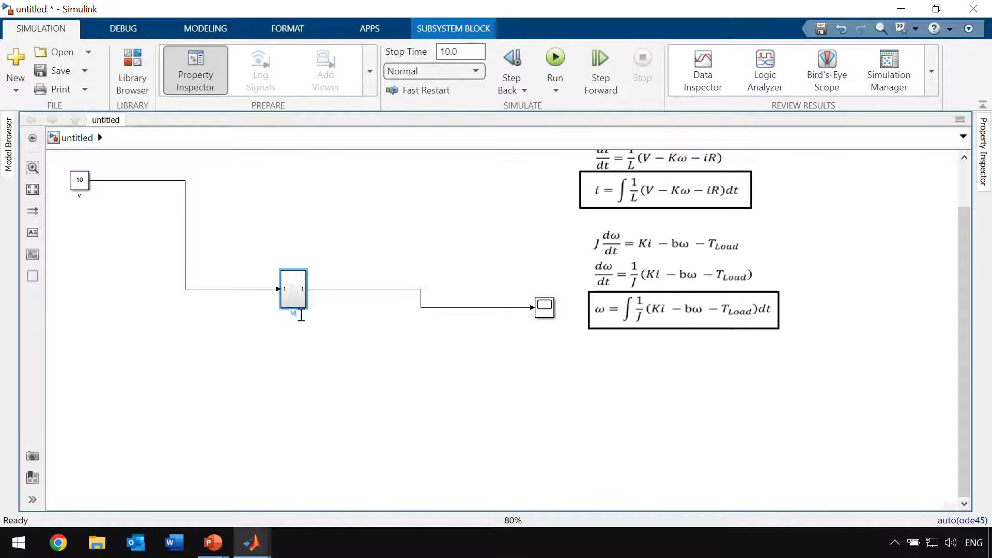
pyautogui.write('otor DC')
# Move the Motor DC subsystem, the v Constant and the Scope closer together so they line up in one straight row.
pyautogui.moveTo(294, 290); pyautogui.dragTo(308, 240)
pyautogui.moveTo(82, 189); pyautogui.dragTo(149, 249)
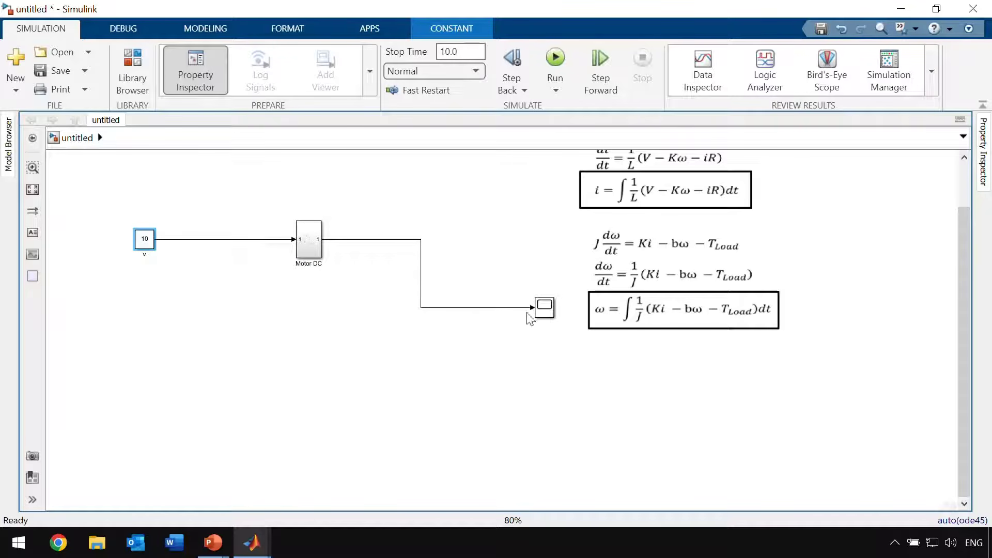
pyautogui.moveTo(538, 315); pyautogui.dragTo(427, 252)
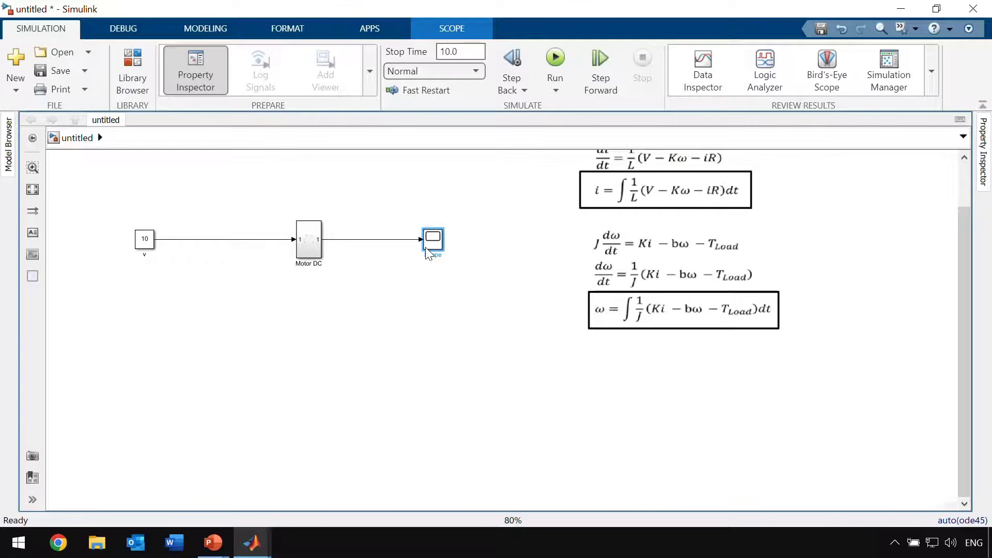
pyautogui.click(963, 196)
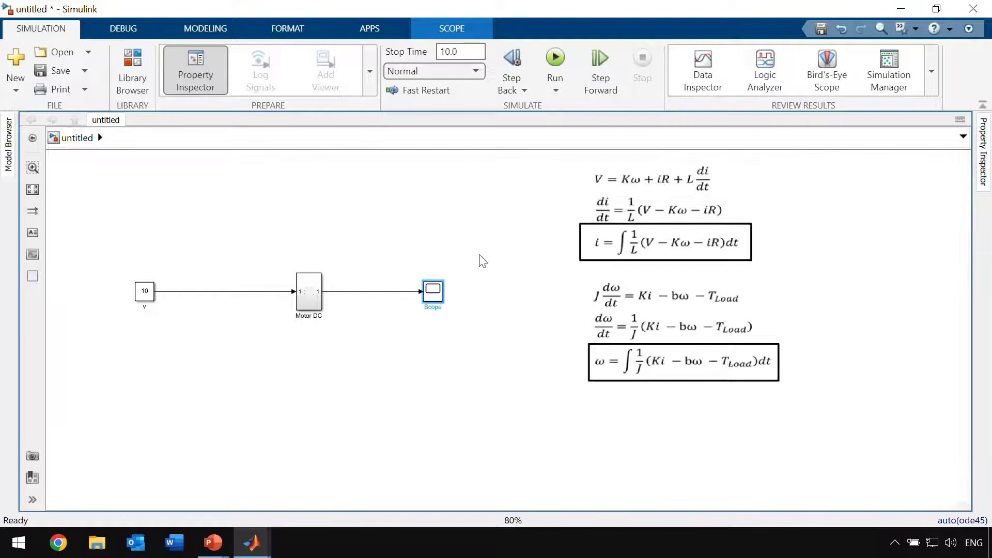
pyautogui.moveTo(418, 304); pyautogui.dragTo(326, 310)
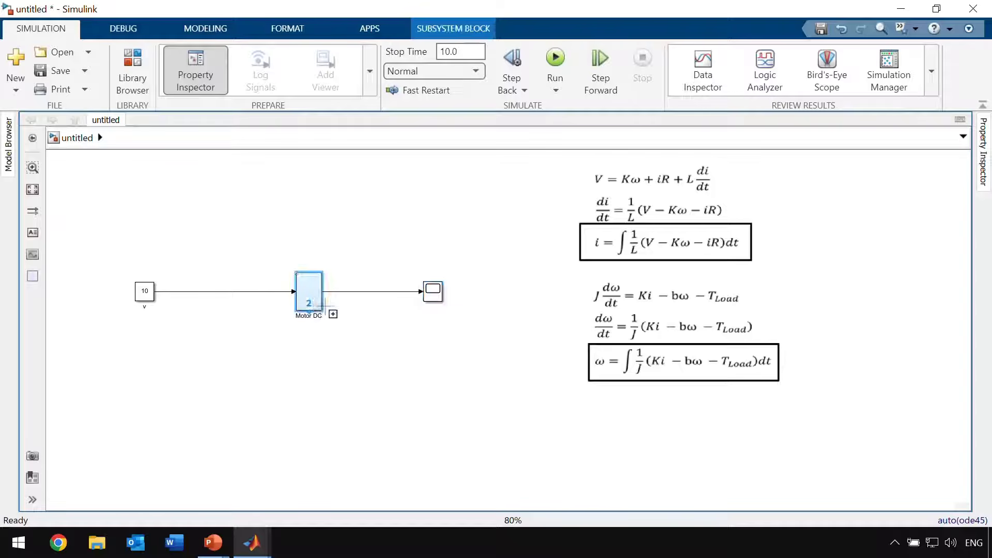
pyautogui.click(330, 242)
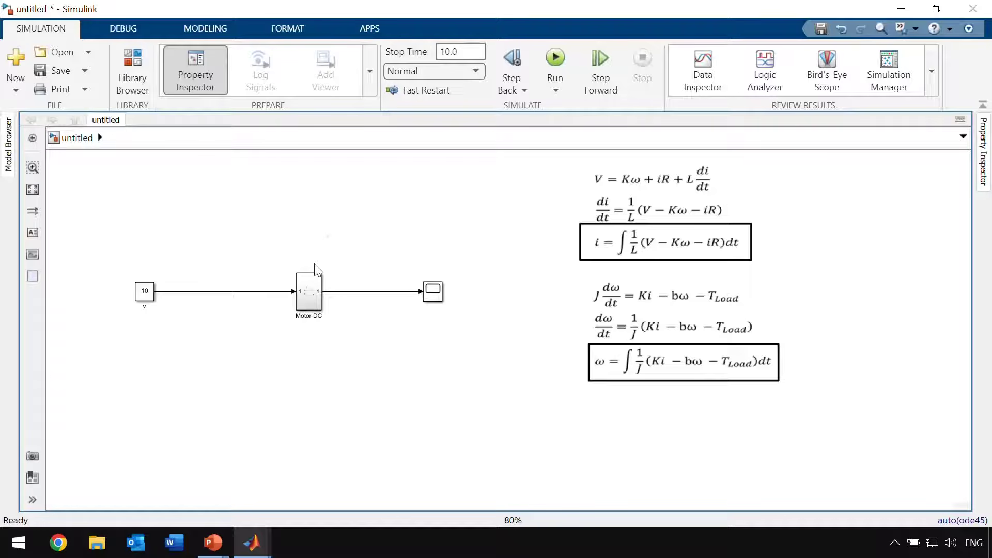
# Try placing a Transfer Fcn and a State-Space block below the Motor DC subsystem and delete both.
pyautogui.click(129, 68)
pyautogui.click(667, 109)
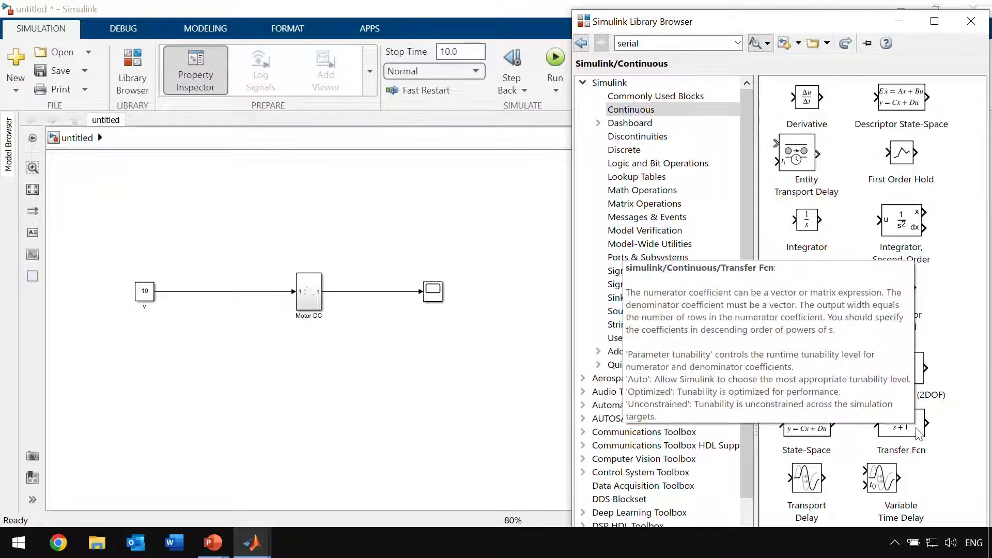
pyautogui.moveTo(919, 433); pyautogui.dragTo(310, 368)
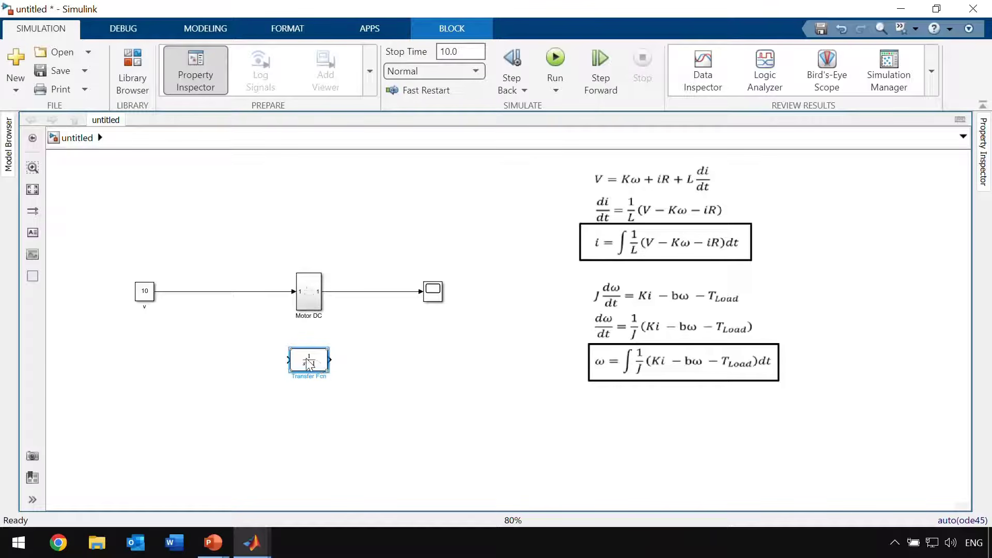
pyautogui.click(136, 96)
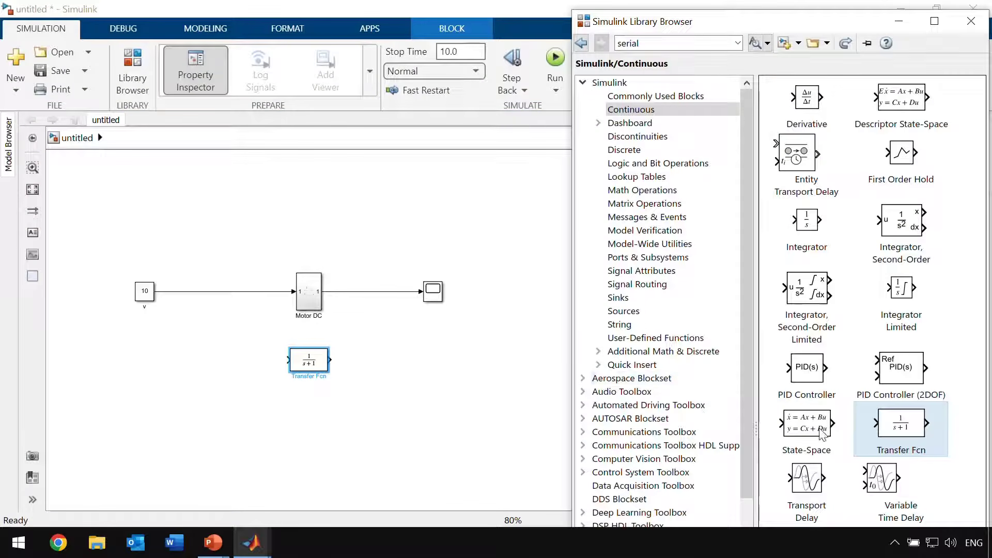
pyautogui.moveTo(814, 428); pyautogui.dragTo(315, 409)
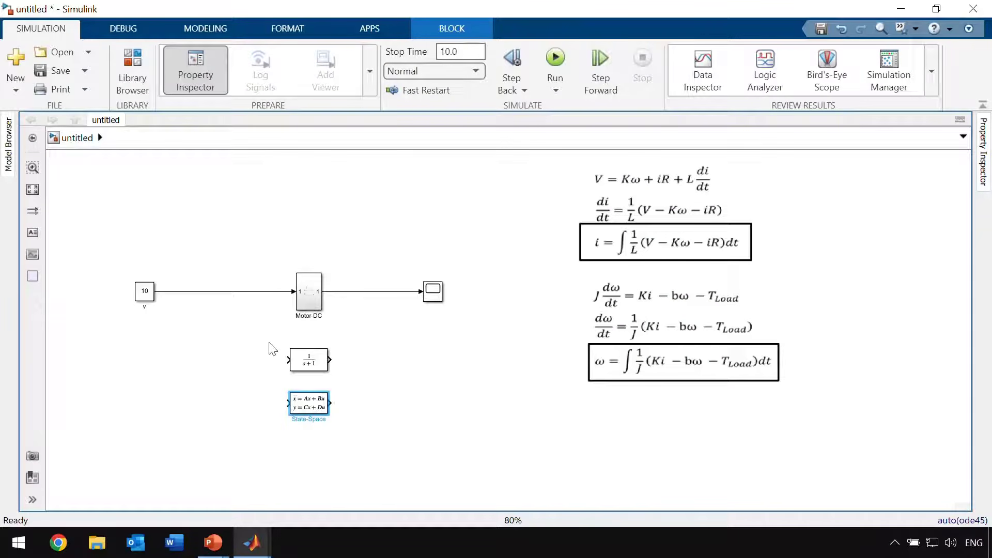
pyautogui.moveTo(269, 342); pyautogui.dragTo(365, 427)
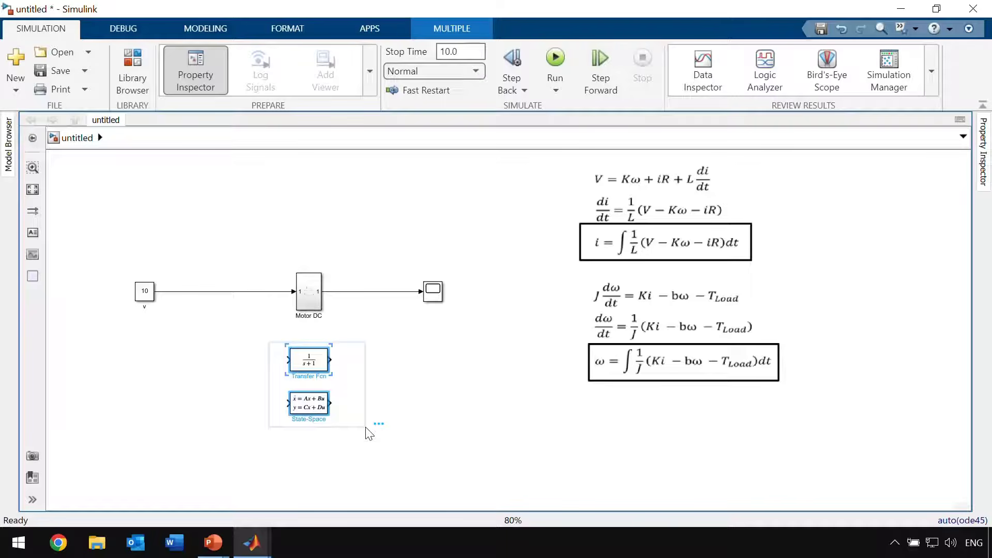
pyautogui.press('Delete')
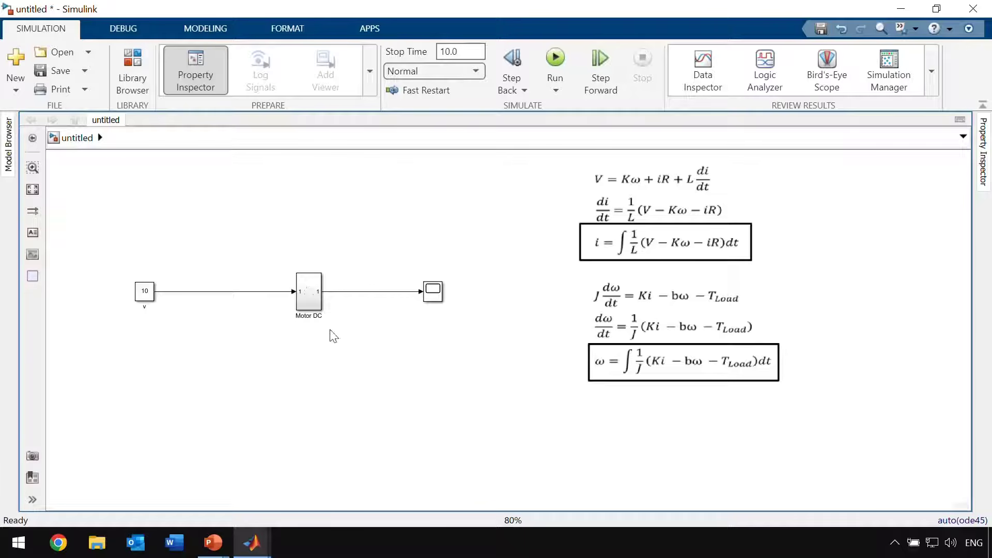
# Place a Resistor from the Simscape Foundation electrical elements below the Motor DC subsystem and set its resistance to R.
pyautogui.click(126, 77)
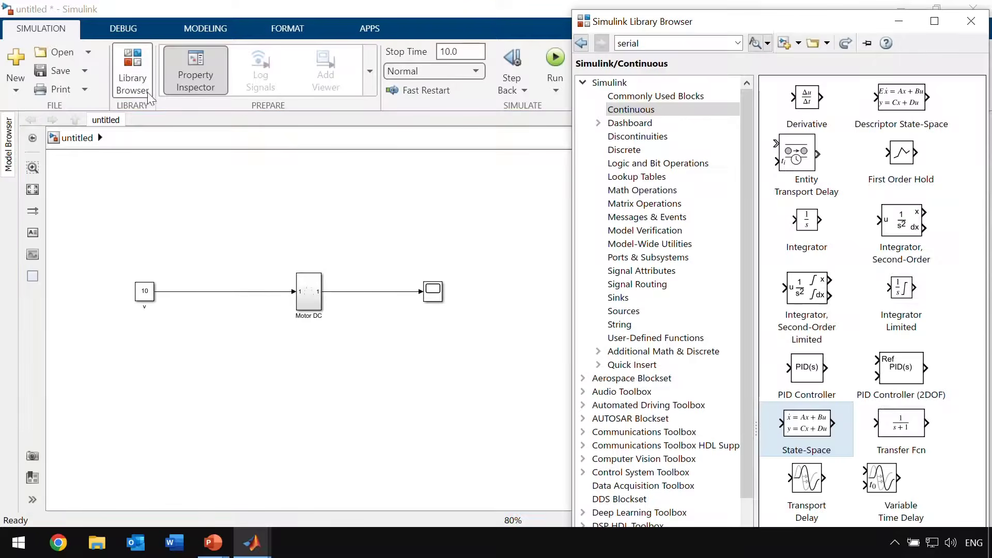
pyautogui.click(582, 83)
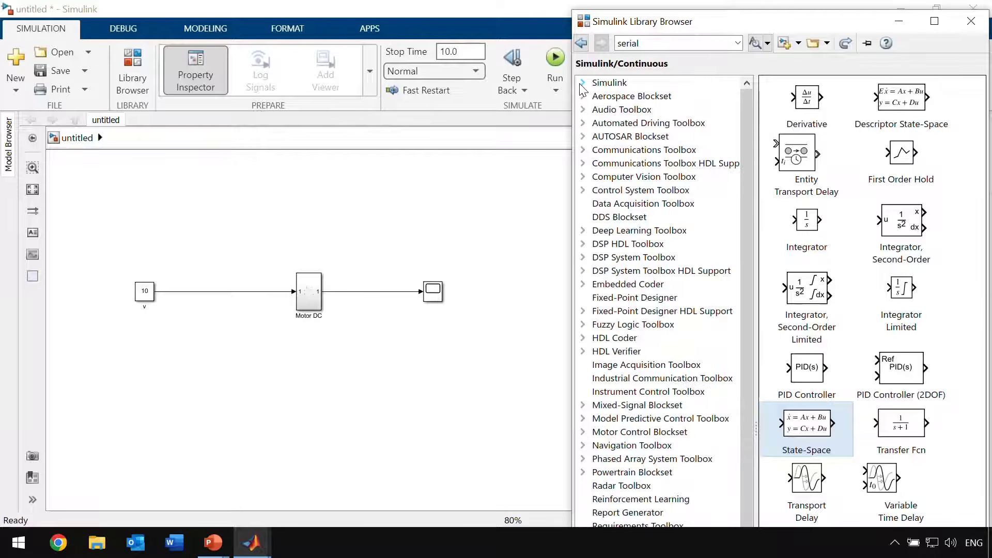
pyautogui.moveTo(752, 243); pyautogui.dragTo(726, 413)
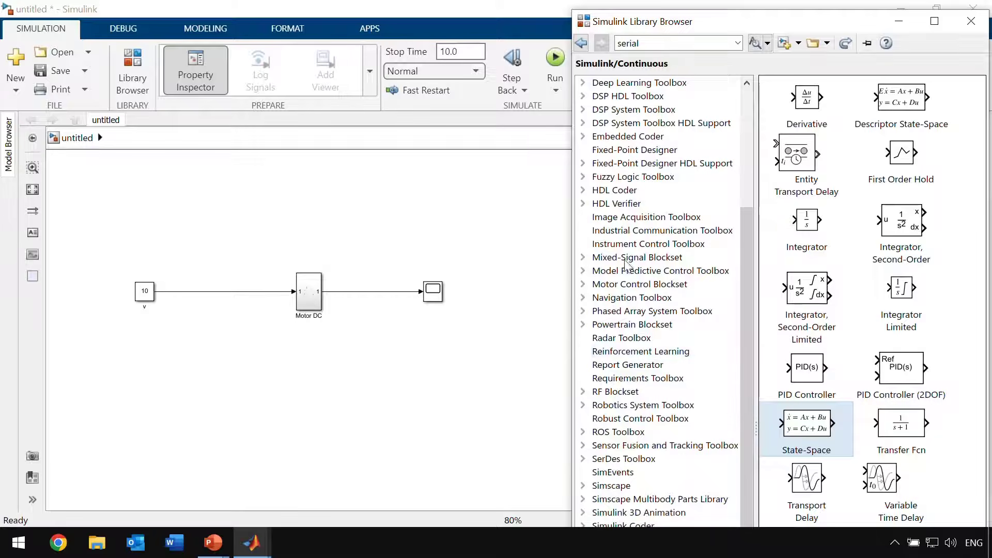
pyautogui.click(592, 486)
pyautogui.click(583, 486)
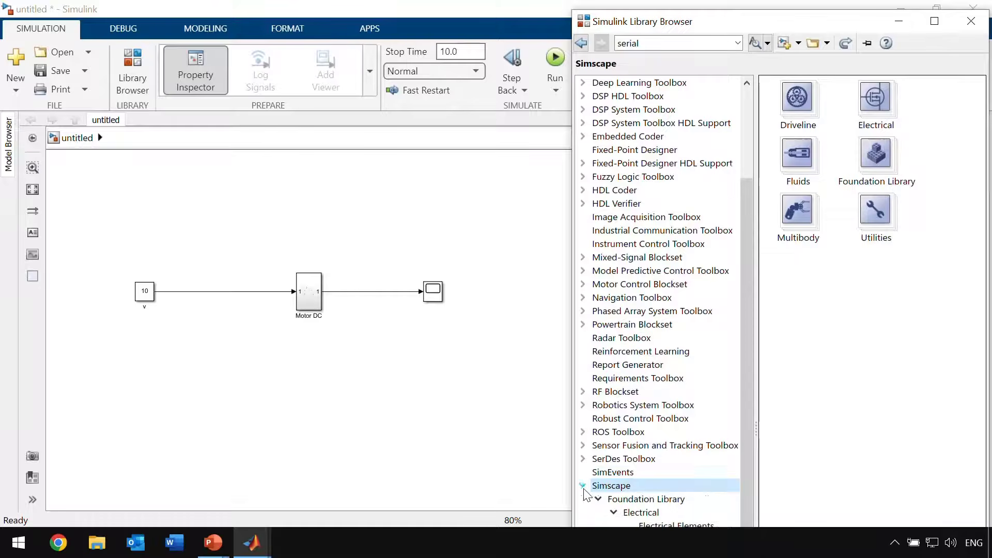
pyautogui.scroll(-4, 651, 449)
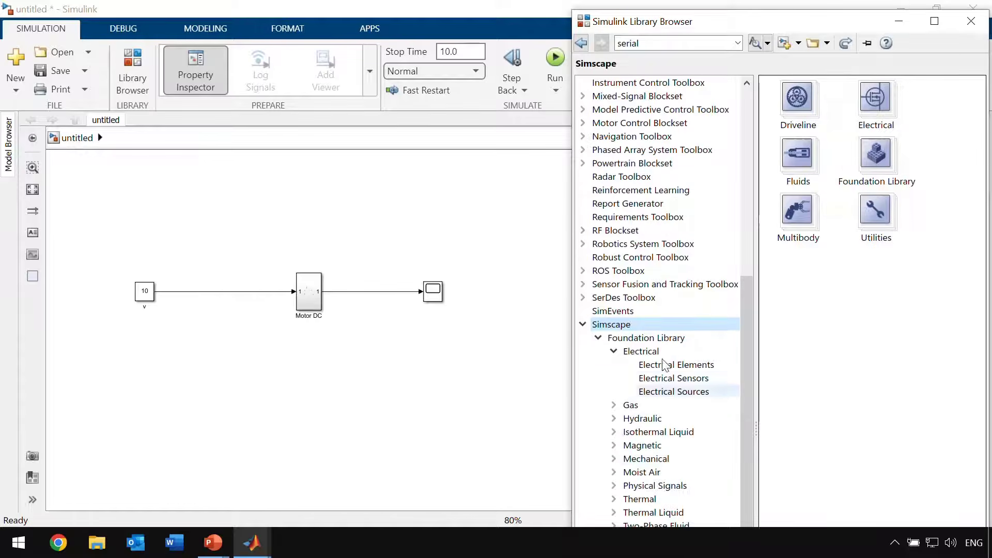
pyautogui.click(664, 352)
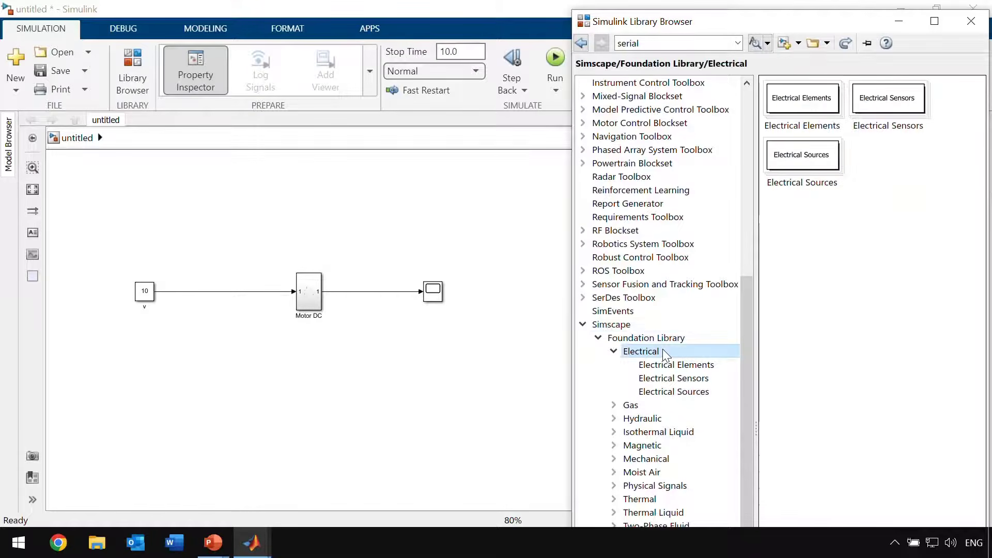
pyautogui.doubleClick(799, 118)
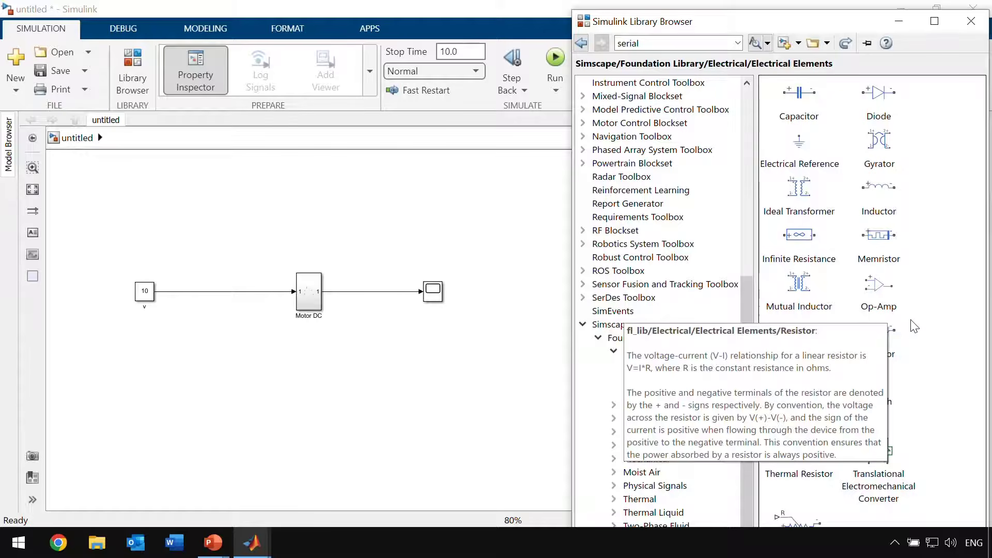
pyautogui.moveTo(881, 330); pyautogui.dragTo(224, 397)
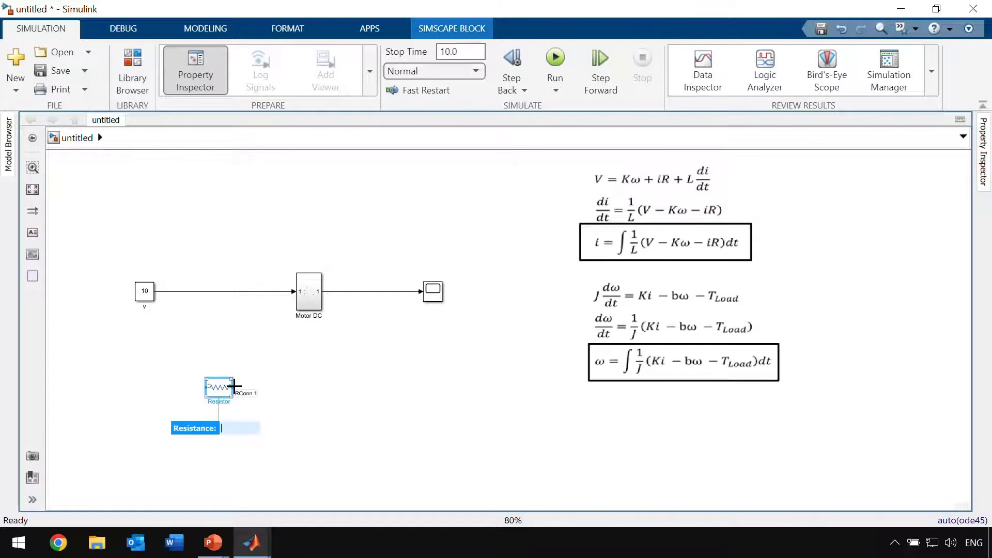
pyautogui.write('R')
pyautogui.click(308, 396)
# Add an Inductor connected in series with the resistor and set its inductance to L.
pyautogui.moveTo(234, 386); pyautogui.dragTo(324, 390)
pyautogui.write('Ind')
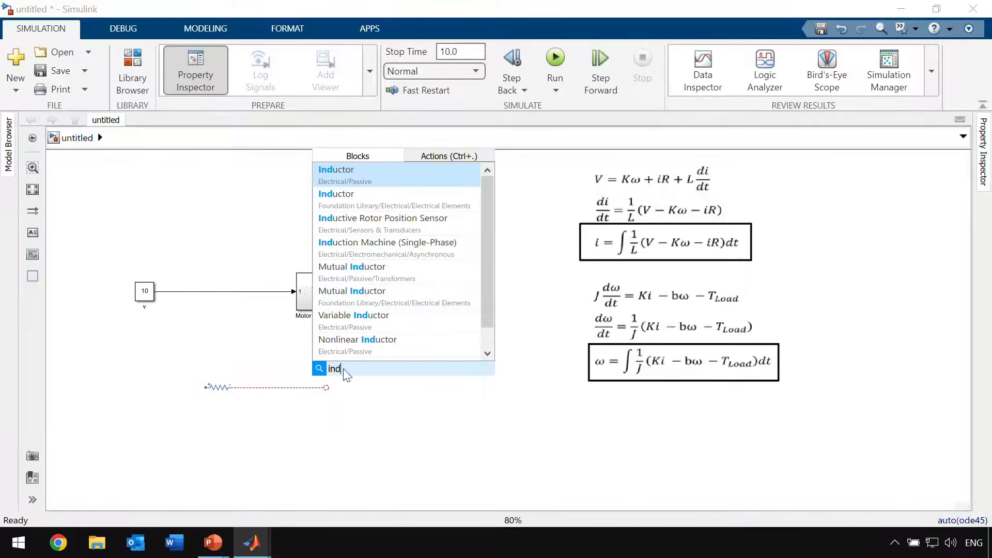
pyautogui.click(407, 184)
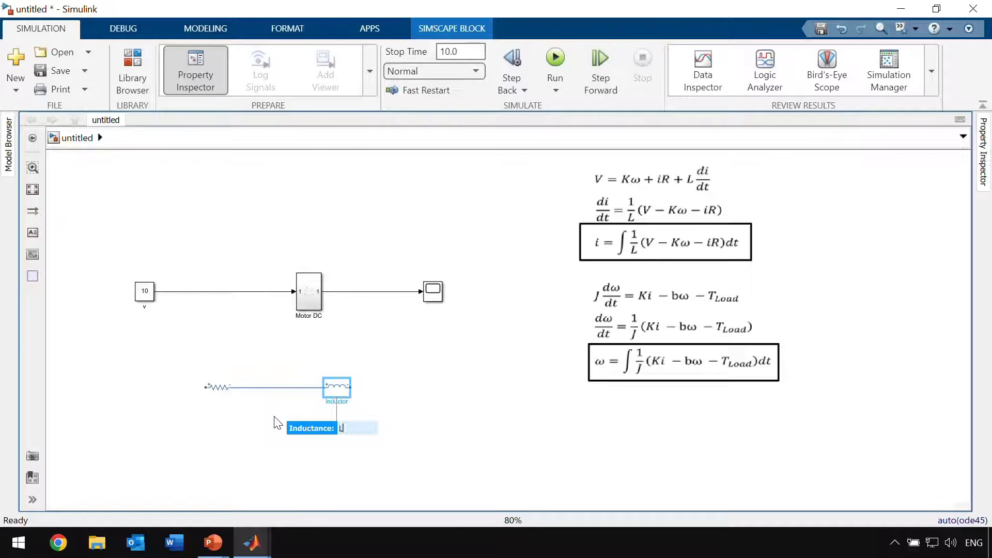
pyautogui.click(222, 445)
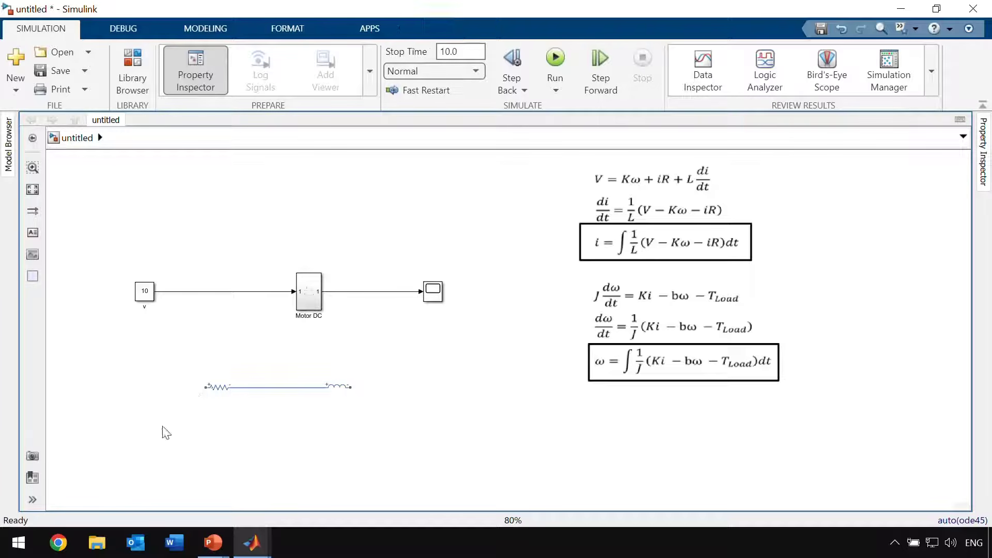
# Add a Voltage Source below the resistor, connect its positive terminal to the resistor's free end and move it closer.
pyautogui.doubleClick(171, 445)
pyautogui.write('vol')
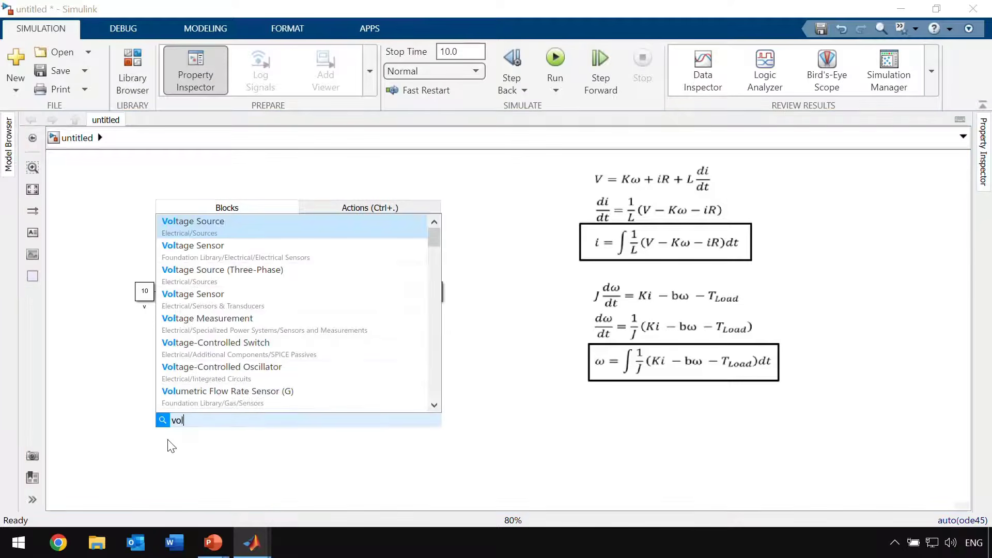
pyautogui.click(328, 219)
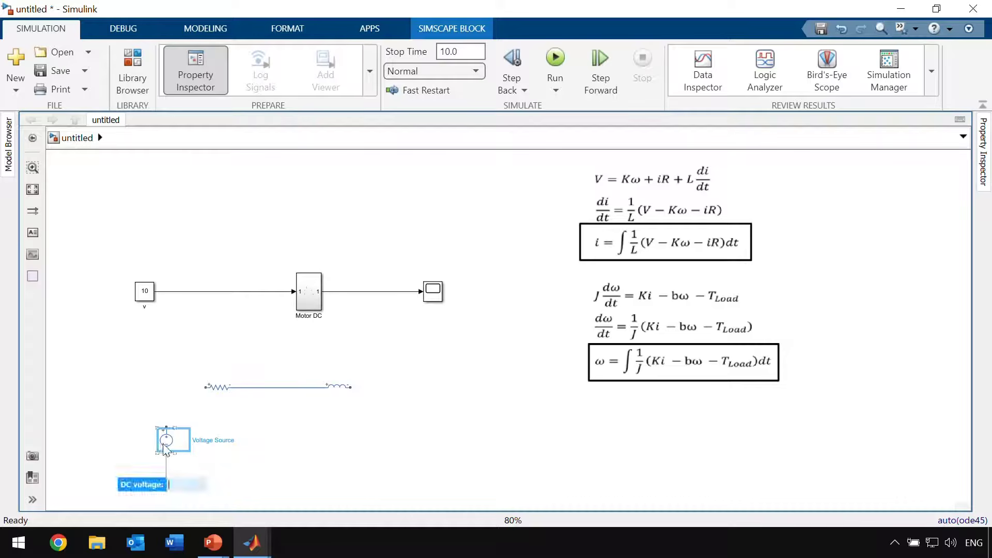
pyautogui.click(164, 444)
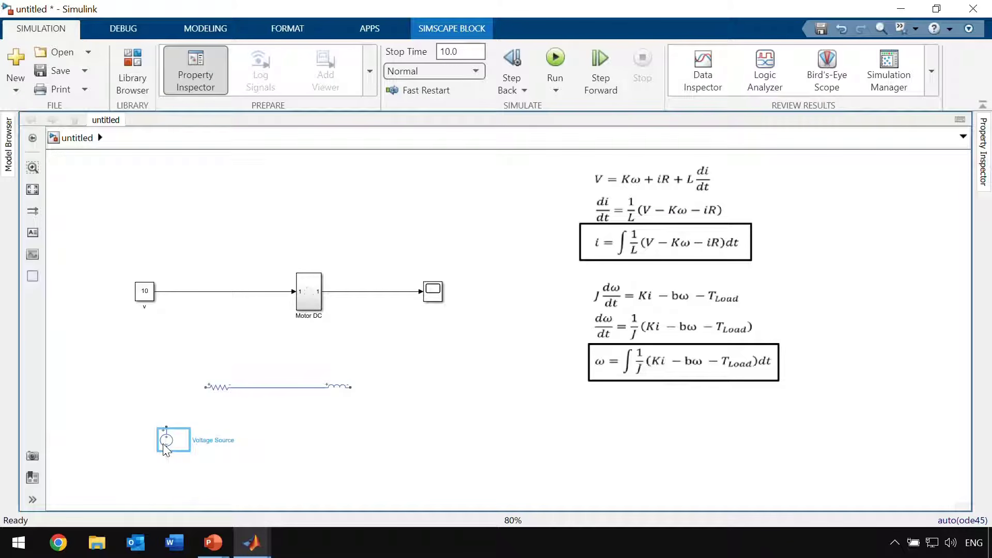
pyautogui.click(174, 440)
pyautogui.moveTo(178, 423); pyautogui.dragTo(206, 386)
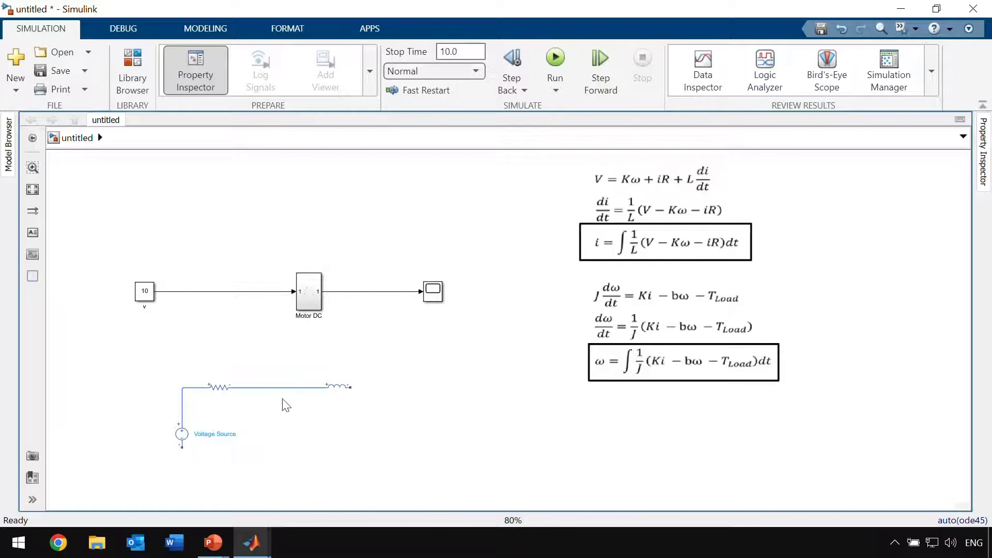
pyautogui.moveTo(182, 438); pyautogui.dragTo(181, 421)
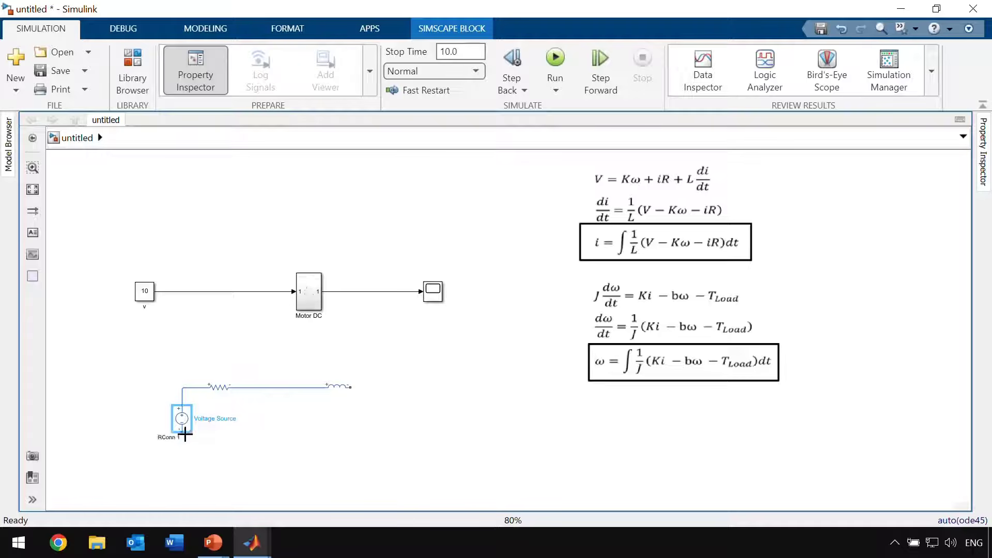
# Add a Rotational Electromechanical Converter, connect its positive electrical terminal to the inductor and enlarge the block.
pyautogui.click(448, 410)
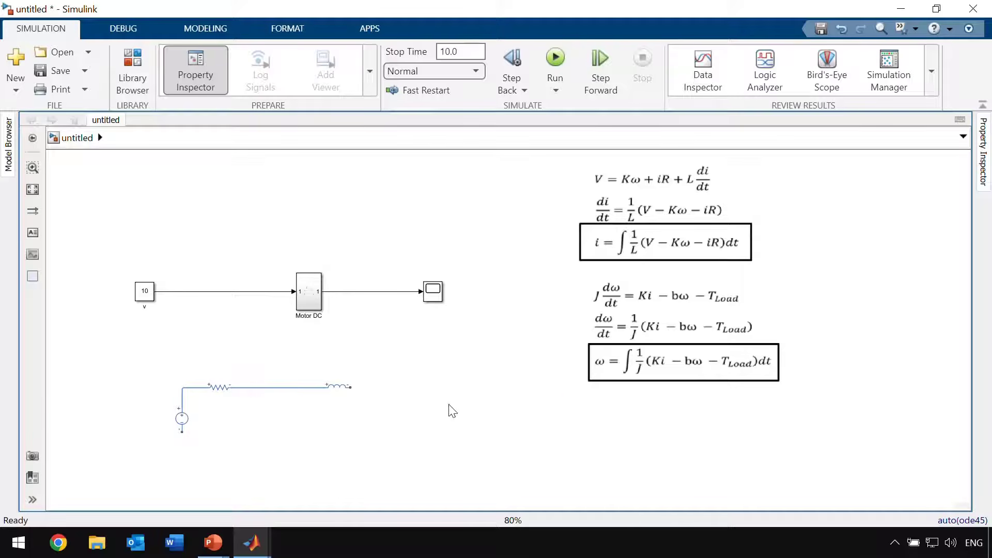
pyautogui.doubleClick(453, 411)
pyautogui.write('elec')
pyautogui.press('Return')
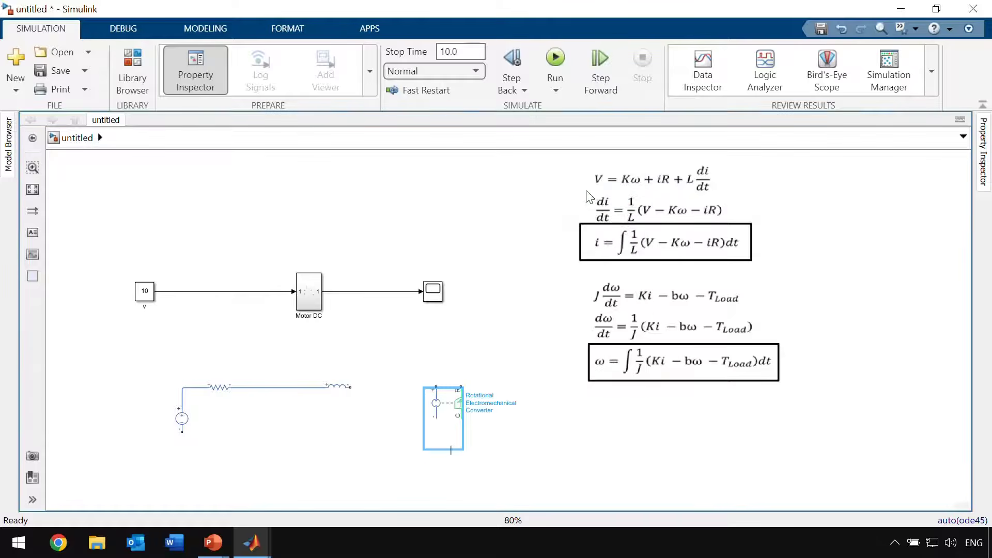
pyautogui.click(460, 387)
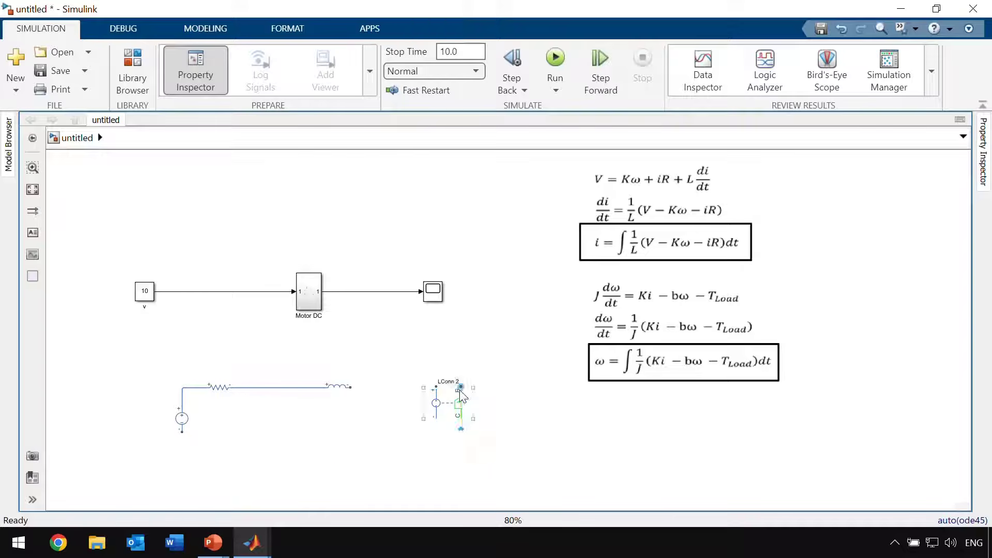
pyautogui.moveTo(461, 393); pyautogui.dragTo(437, 415)
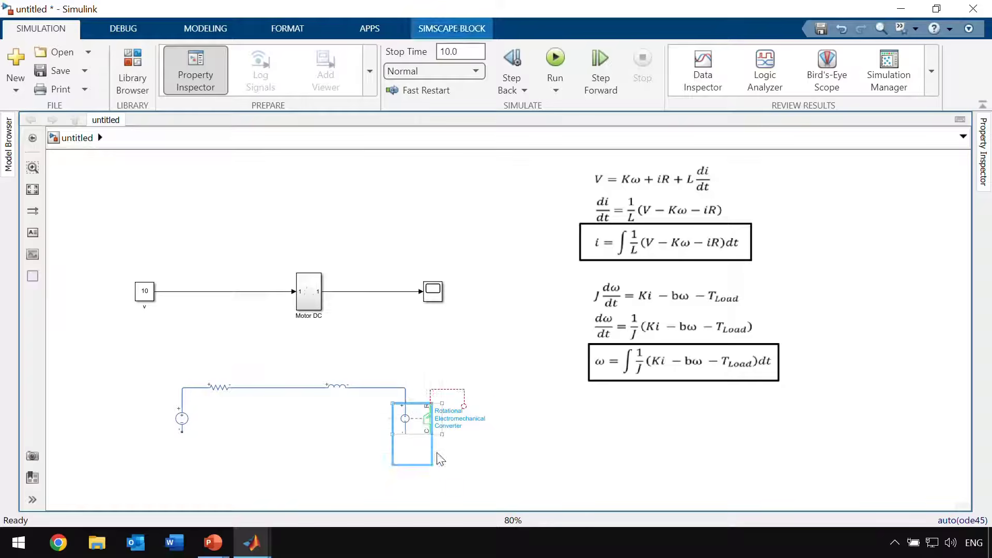
pyautogui.moveTo(444, 437); pyautogui.dragTo(465, 453)
# Connect an Electrical Reference to the voltage source's negative terminal and join the converter's negative electrical terminal to the same line.
pyautogui.click(182, 441)
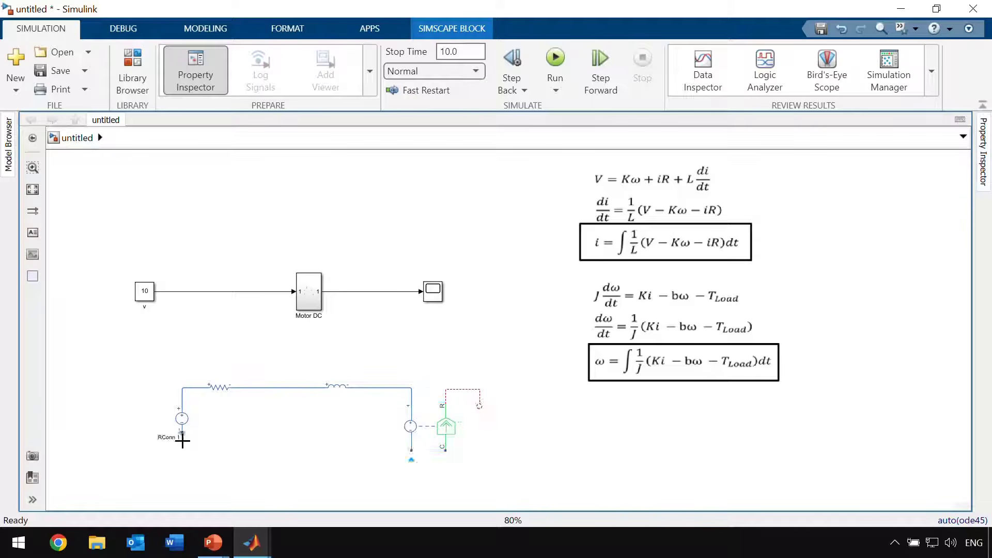
pyautogui.moveTo(183, 440)
pyautogui.mouseDown()
pyautogui.moveTo(206, 465)
pyautogui.moveTo(288, 470)
pyautogui.moveTo(291, 462)
pyautogui.moveTo(293, 473)
pyautogui.mouseUp()
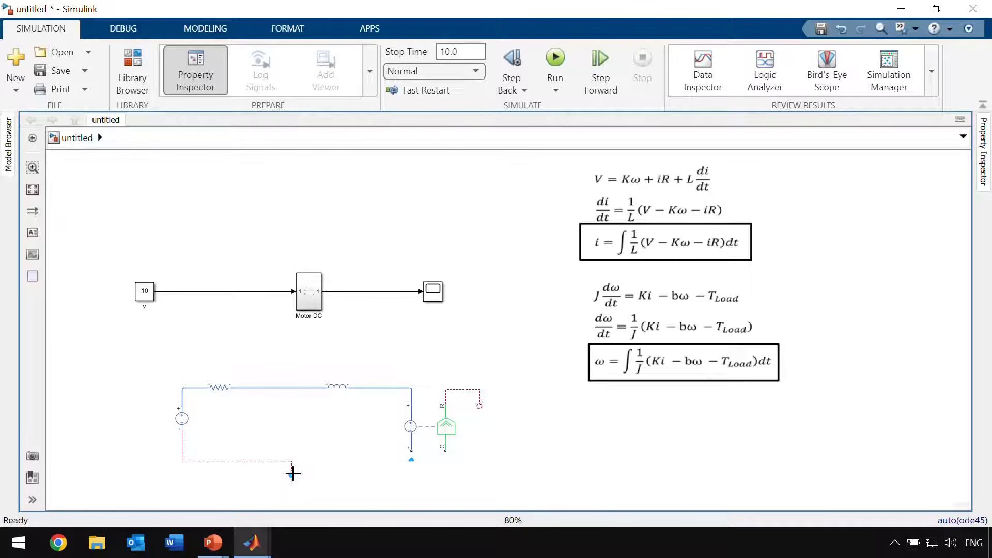
pyautogui.moveTo(293, 474); pyautogui.dragTo(293, 473)
pyautogui.write('r')
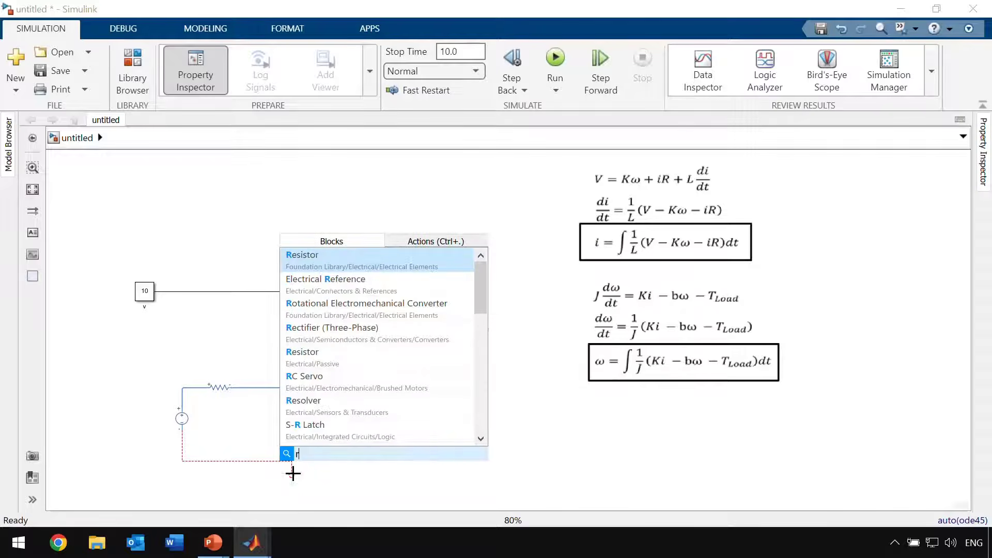
pyautogui.write('e')
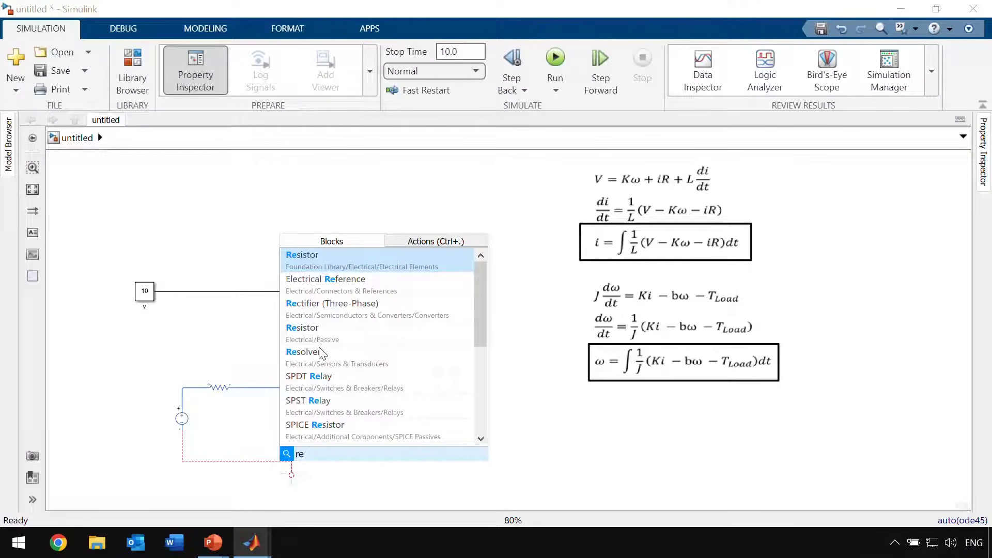
pyautogui.click(334, 287)
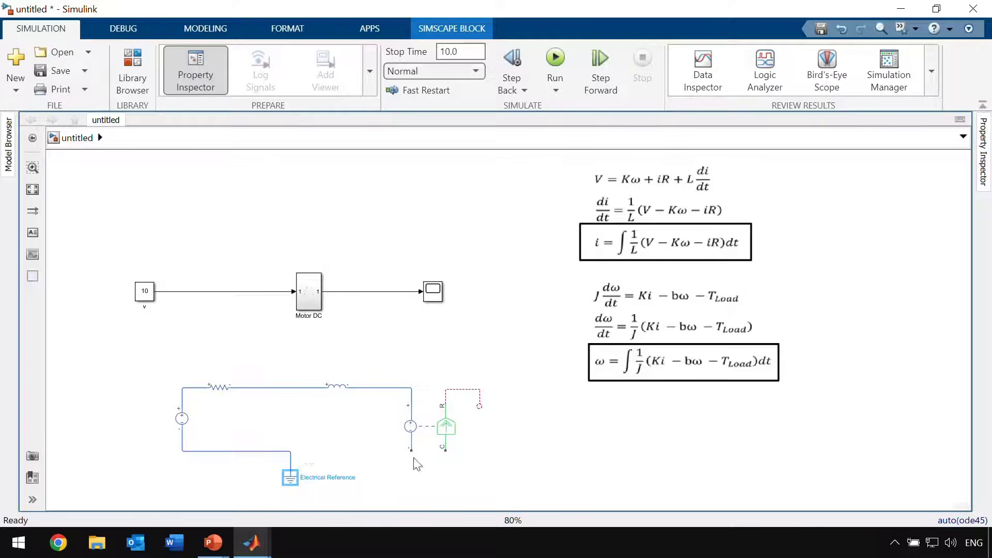
pyautogui.moveTo(411, 450); pyautogui.dragTo(285, 453)
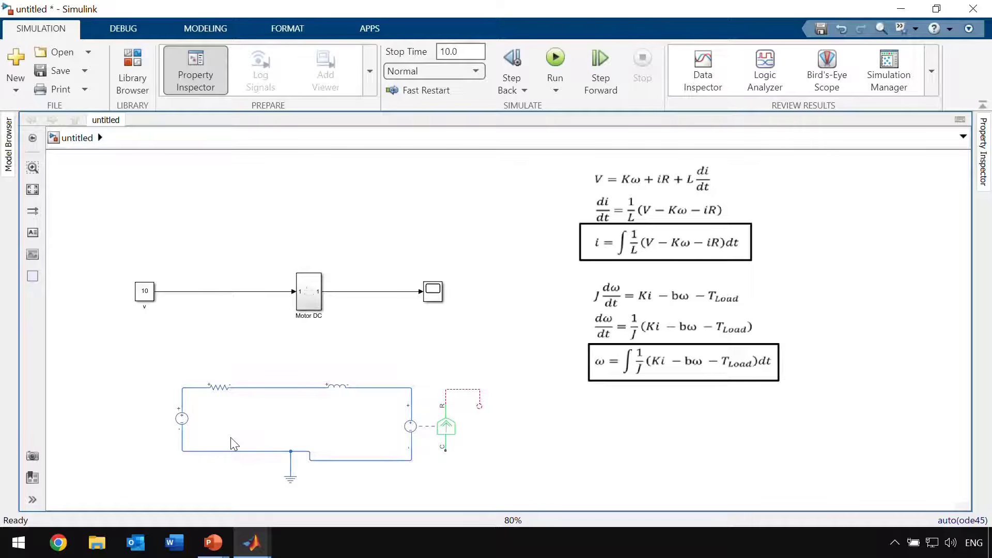
pyautogui.click(295, 483)
pyautogui.click(298, 492)
# Branch a Solver Configuration block off the circuit's ground line beside the voltage source.
pyautogui.moveTo(182, 454); pyautogui.dragTo(147, 452)
pyautogui.write('sol')
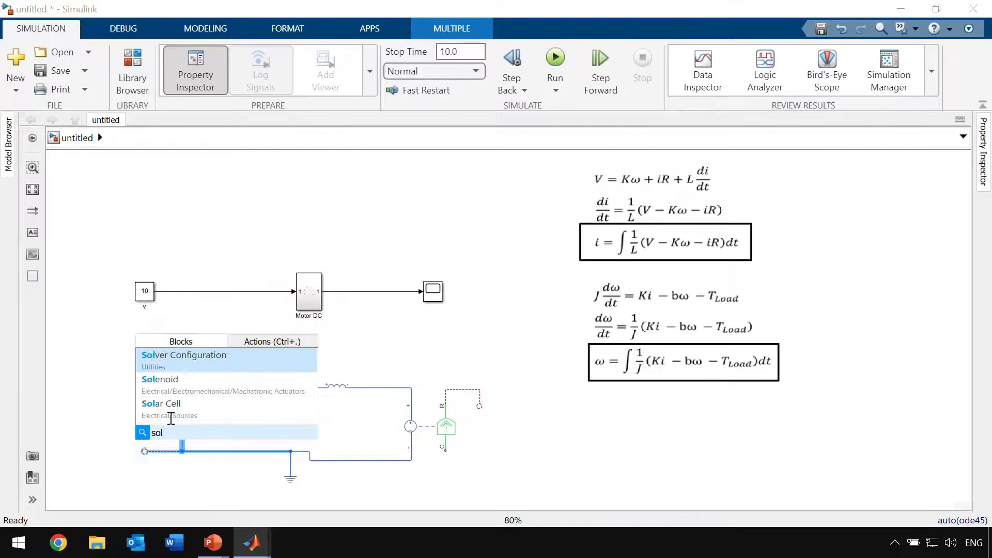
pyautogui.click(203, 362)
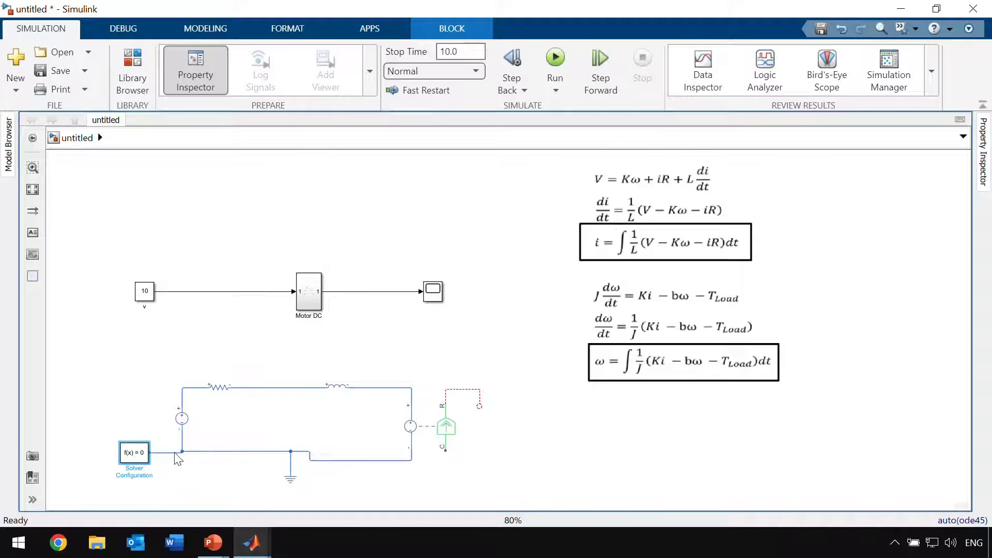
pyautogui.click(182, 423)
pyautogui.click(202, 448)
pyautogui.click(226, 383)
pyautogui.click(197, 407)
pyautogui.click(142, 459)
# Add a Rotational Damper from the Foundation rotational elements and connect it across the converter's R and C mechanical ports.
pyautogui.moveTo(479, 406)
pyautogui.mouseDown()
pyautogui.moveTo(472, 393)
pyautogui.moveTo(470, 402)
pyautogui.mouseUp()
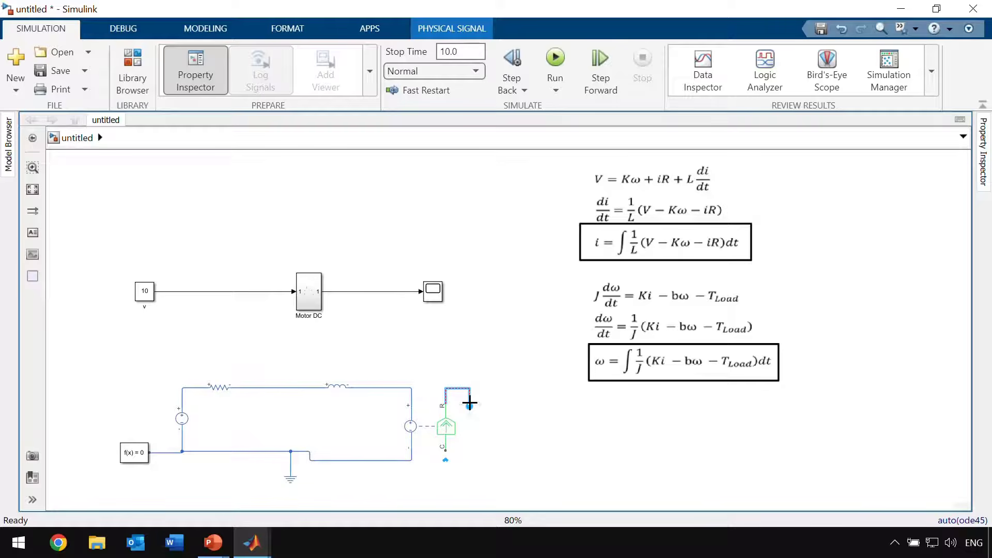
pyautogui.doubleClick(469, 403)
pyautogui.write('da')
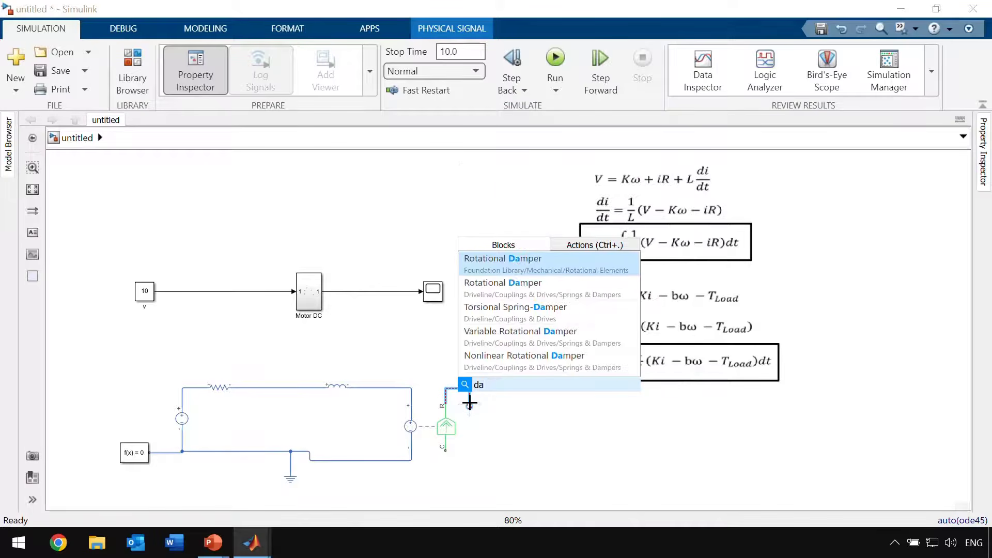
pyautogui.click(496, 265)
pyautogui.moveTo(468, 429)
pyautogui.mouseDown()
pyautogui.moveTo(472, 440)
pyautogui.moveTo(445, 450)
pyautogui.mouseUp()
# Set the Rotational Damper's damping coefficient to match the bω term of the motor equations.
pyautogui.doubleClick(473, 416)
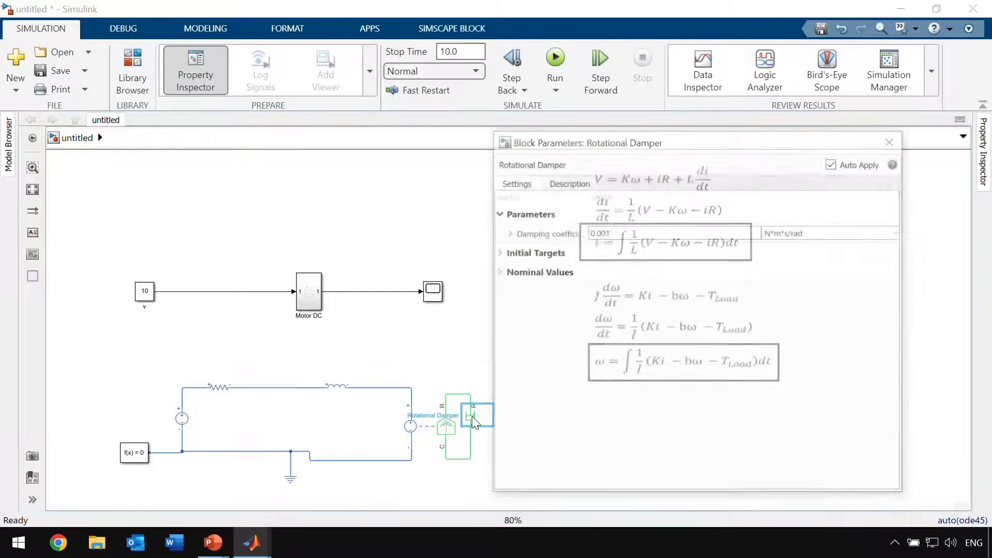
pyautogui.click(640, 236)
pyautogui.click(623, 237)
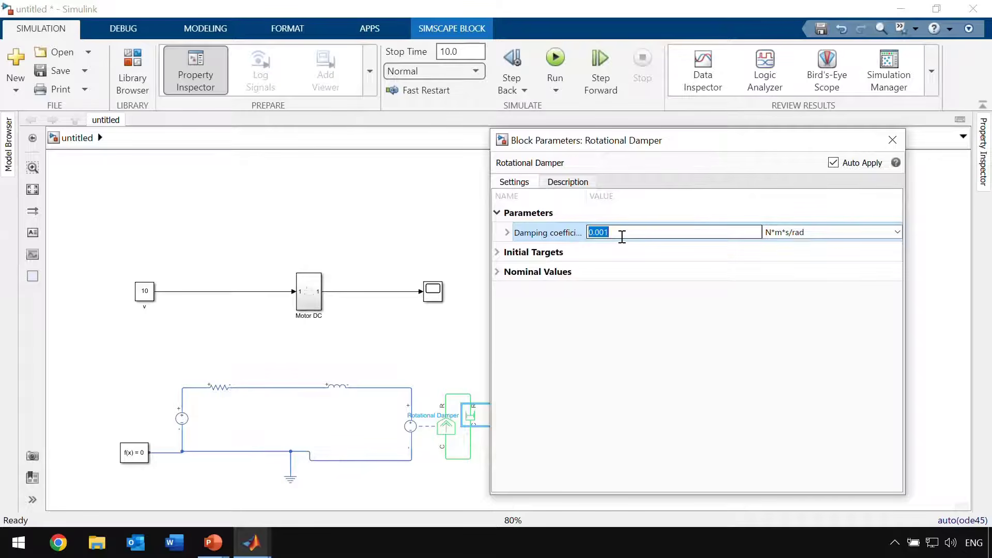
pyautogui.write('0')
pyautogui.click(892, 139)
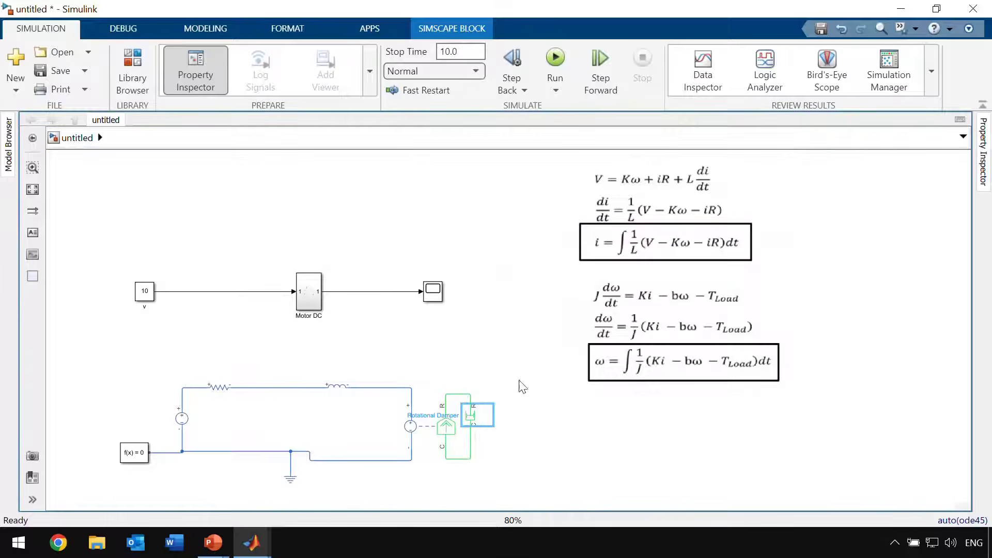
# Branch an Inertia block off the line joining the converter's R port and the Rotational Damper.
pyautogui.moveTo(469, 393); pyautogui.dragTo(530, 415)
pyautogui.write('in')
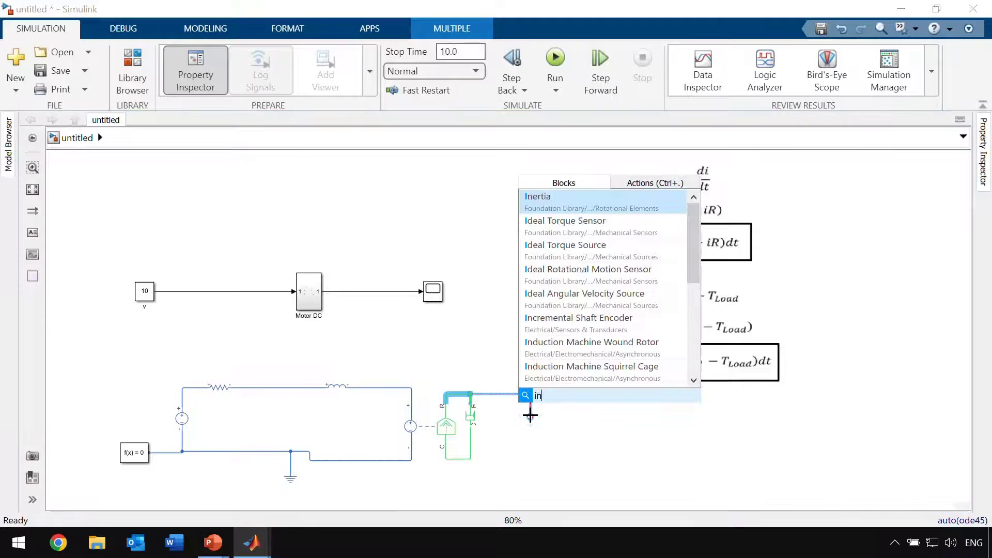
pyautogui.press('Escape')
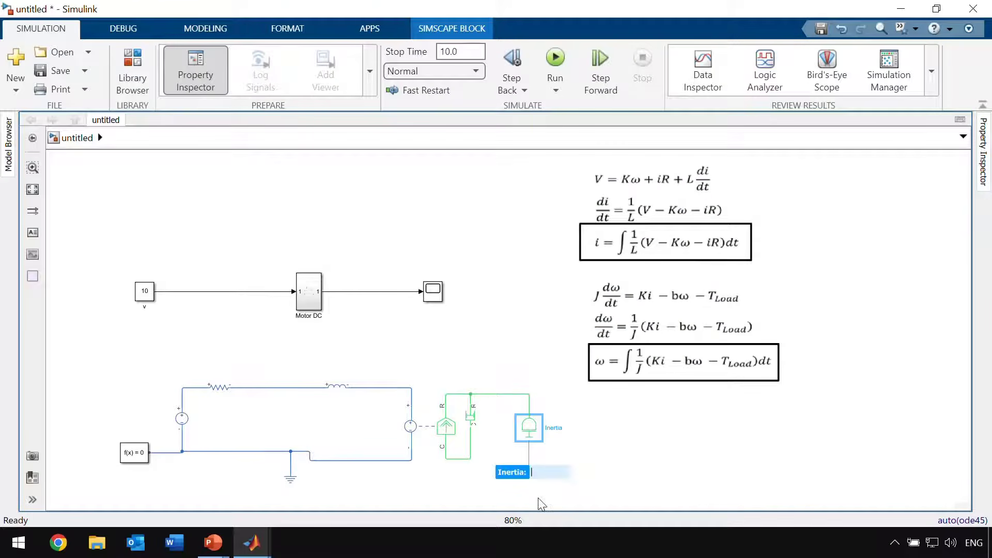
pyautogui.click(597, 489)
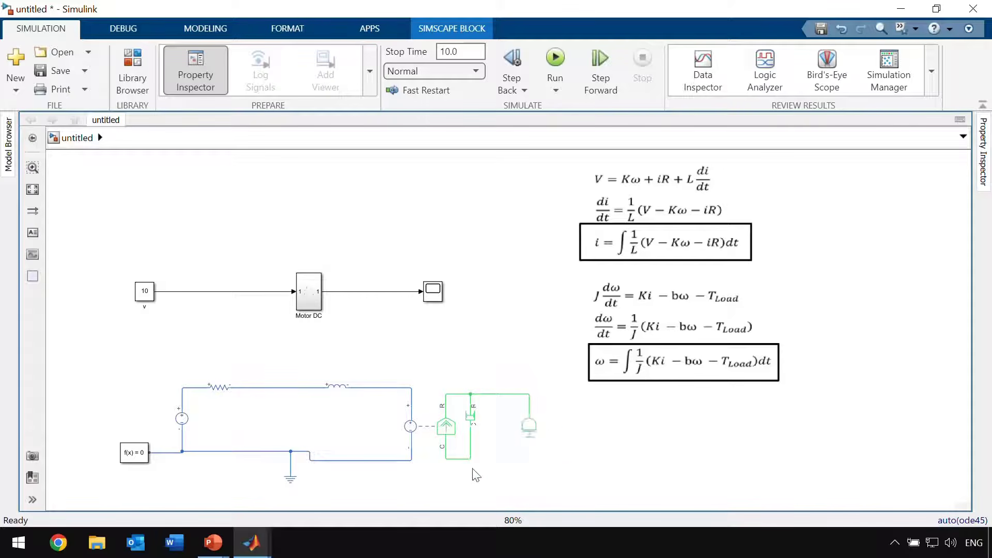
# Attach a Mechanical Rotational Reference to the converter and damper's C line, and shift the Inertia block and equation image to make room.
pyautogui.moveTo(463, 466); pyautogui.dragTo(459, 487)
pyautogui.write('ref')
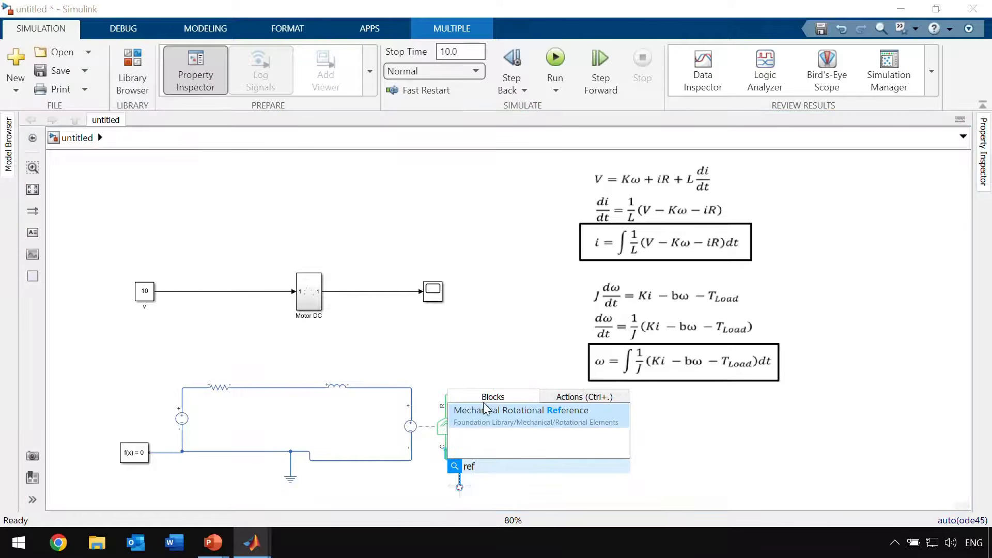
pyautogui.click(489, 415)
pyautogui.click(608, 471)
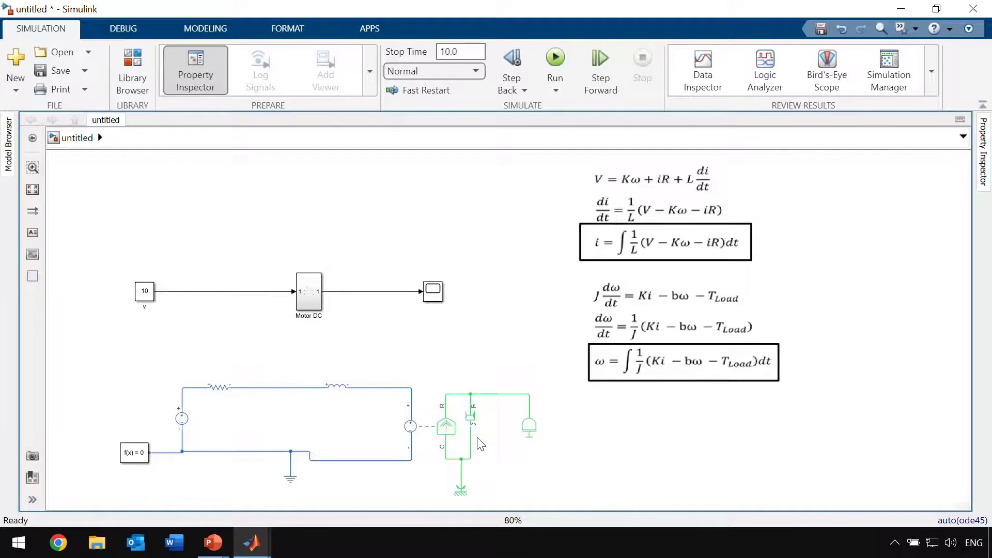
pyautogui.moveTo(534, 429); pyautogui.dragTo(543, 418)
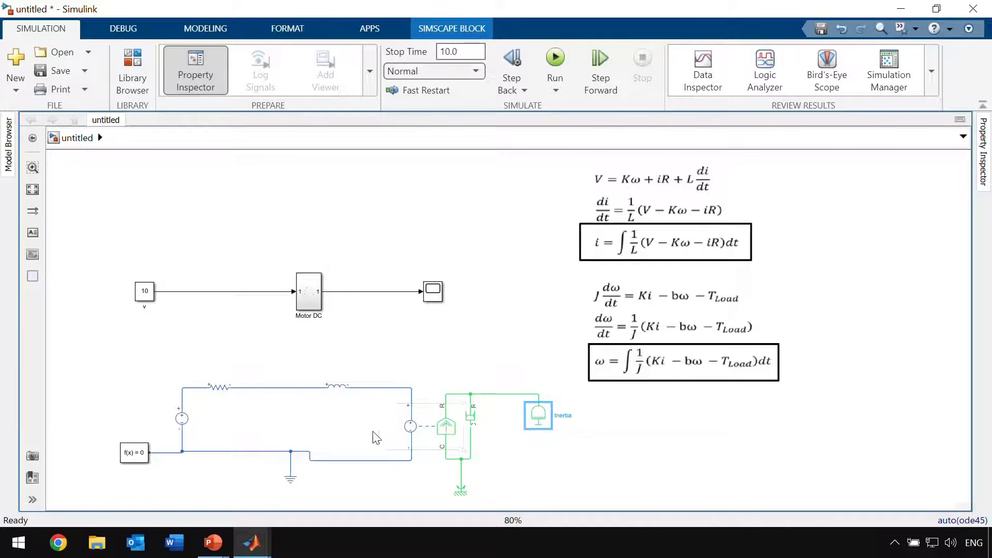
pyautogui.moveTo(640, 368); pyautogui.dragTo(719, 372)
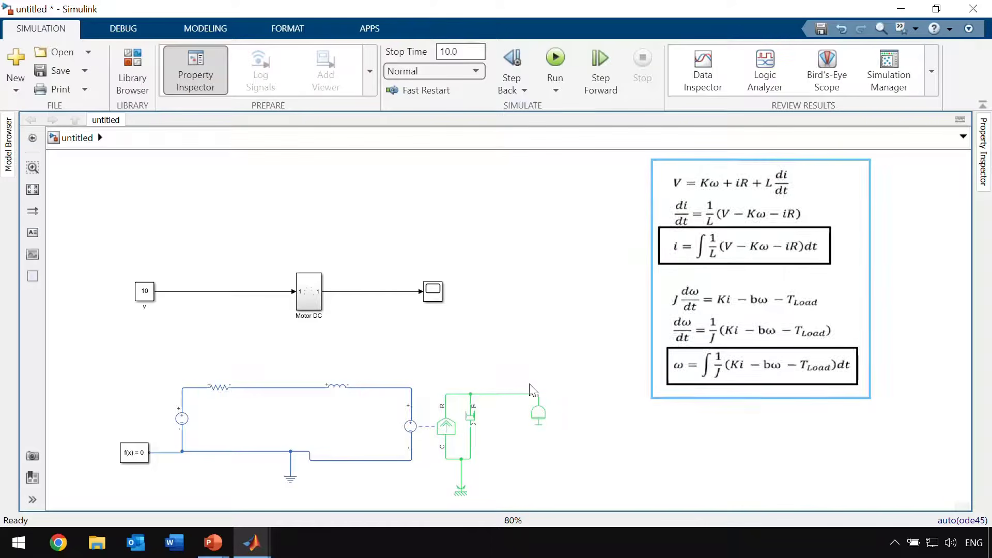
# Add an Ideal Rotational Motion Sensor on the line between damper and Inertia, flip it and connect its C port to the reference line.
pyautogui.click(507, 405)
pyautogui.moveTo(508, 406); pyautogui.dragTo(508, 426)
pyautogui.doubleClick(508, 426)
pyautogui.write('se')
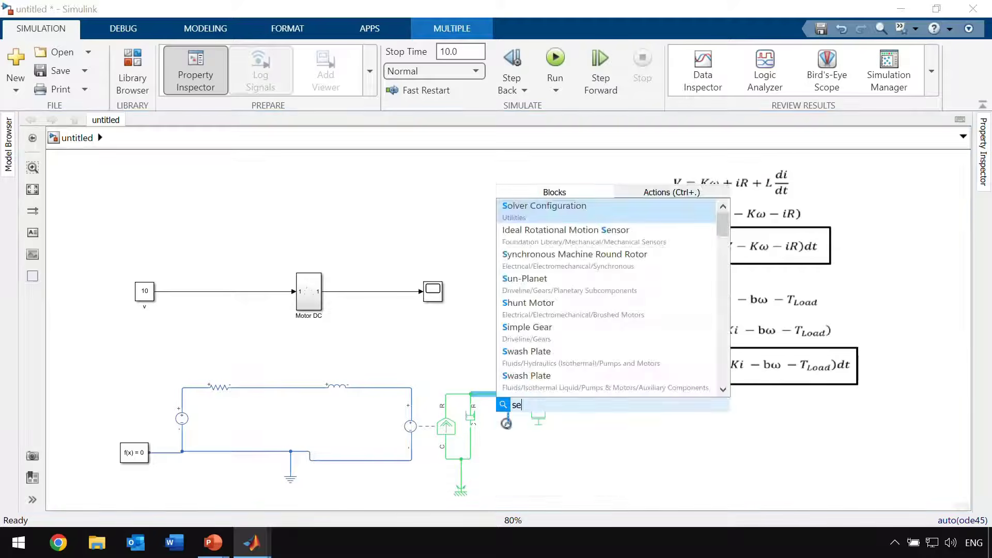
pyautogui.press('Return')
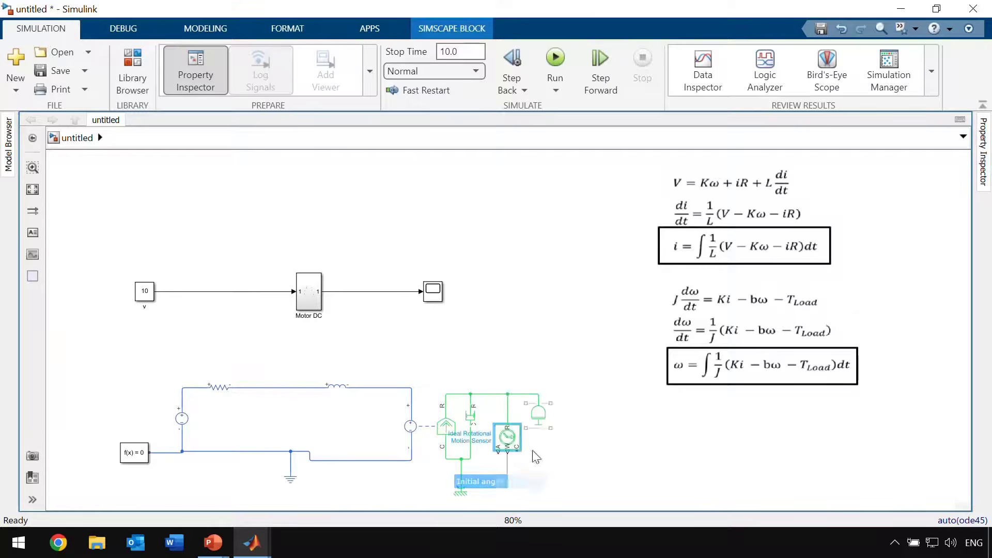
pyautogui.click(507, 439)
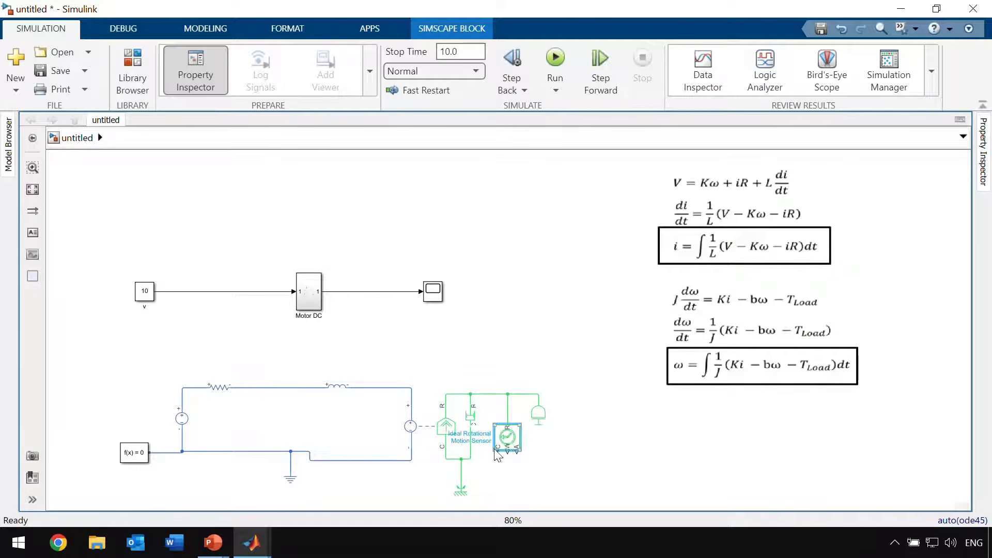
pyautogui.moveTo(498, 449); pyautogui.dragTo(470, 458)
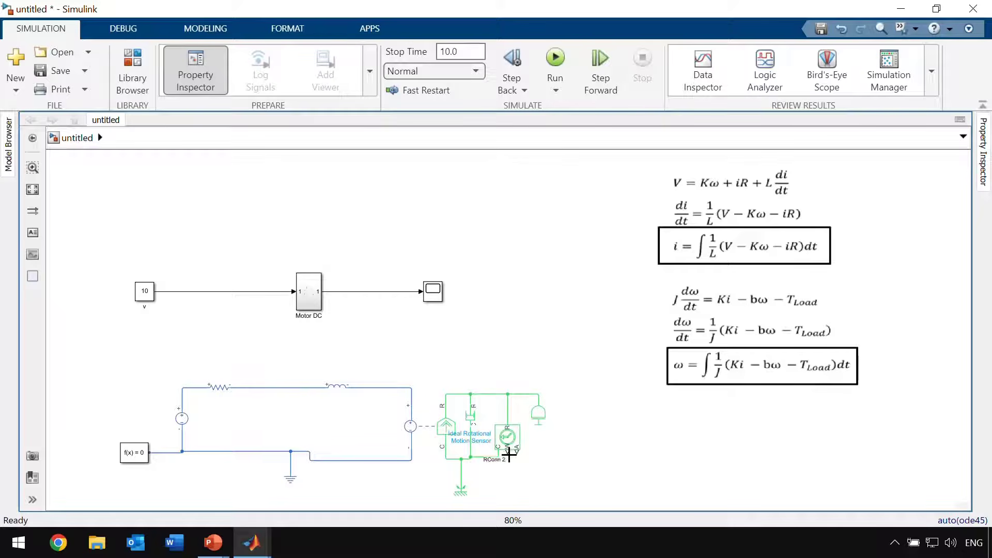
# Route the sensor's W output through a PS-Simulink Converter into a second input of the Scope, moving the Scope farther from the Motor DC subsystem.
pyautogui.moveTo(506, 455); pyautogui.dragTo(577, 464)
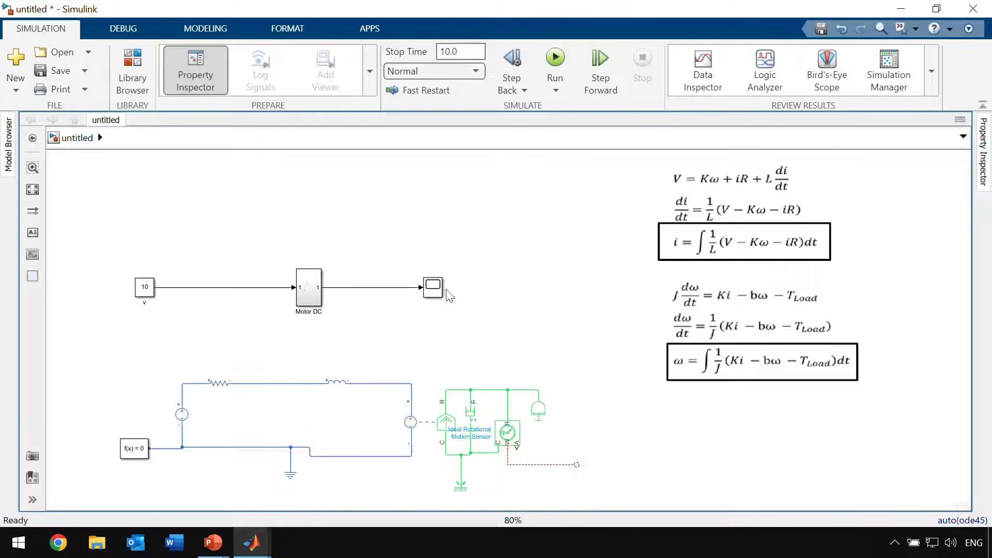
pyautogui.moveTo(442, 292); pyautogui.dragTo(631, 307)
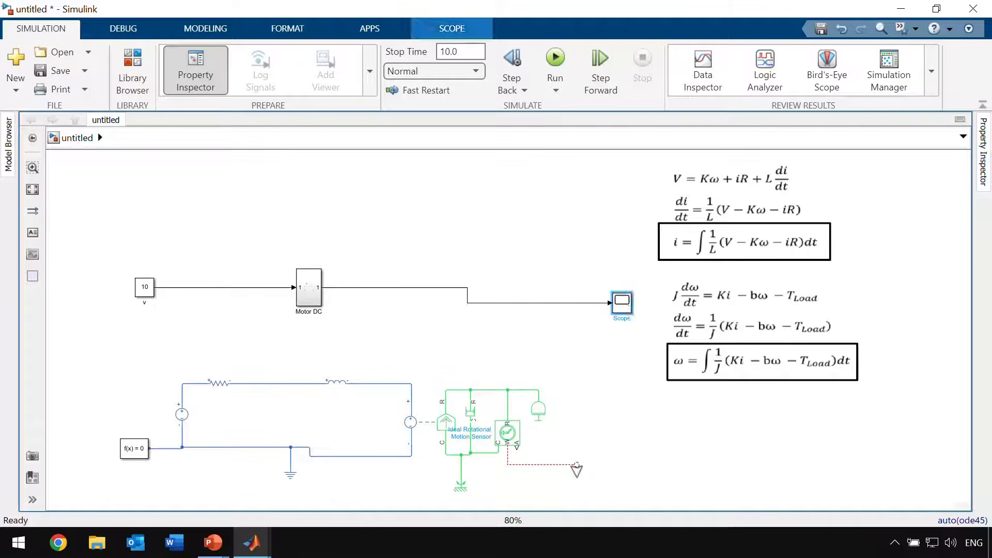
pyautogui.click(572, 463)
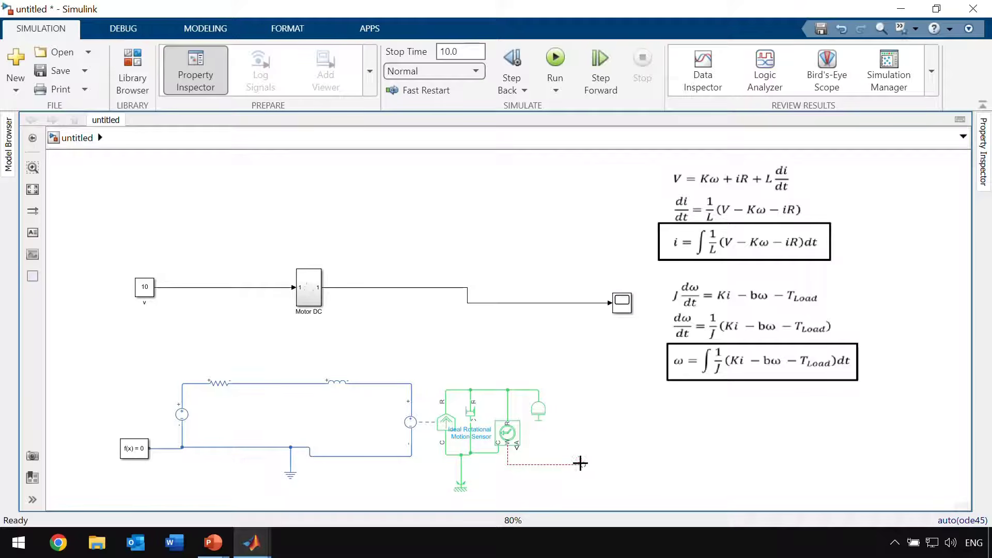
pyautogui.doubleClick(581, 463)
pyautogui.write('ps')
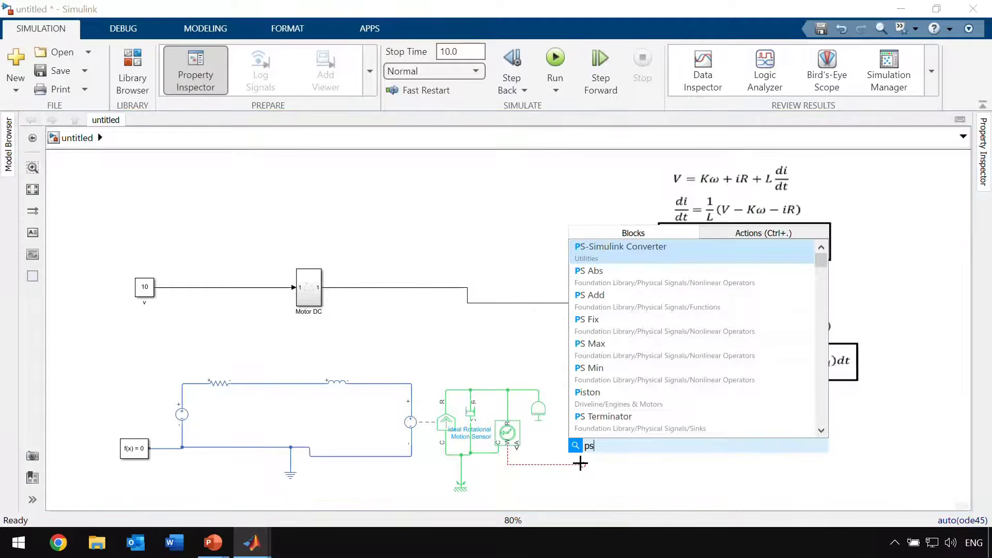
pyautogui.click(655, 251)
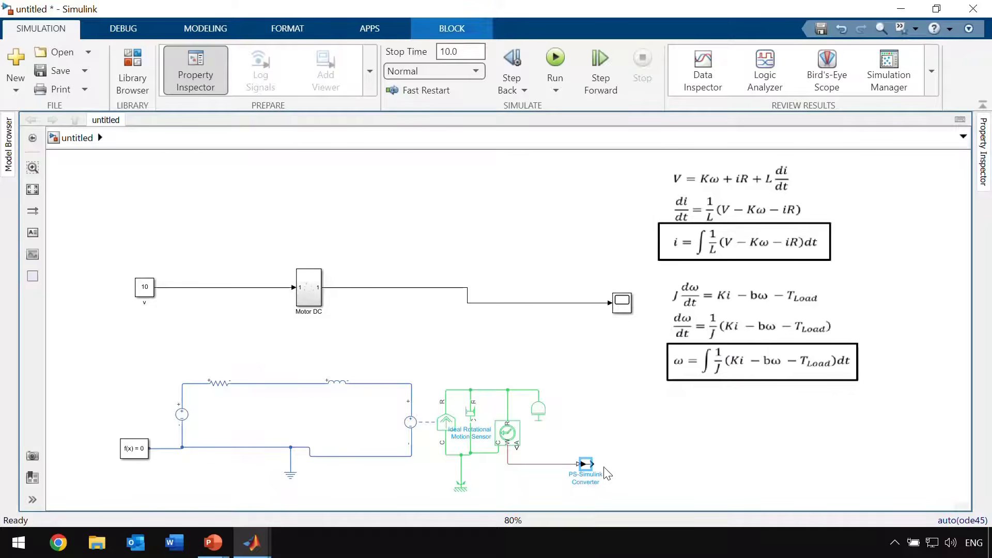
pyautogui.moveTo(591, 466)
pyautogui.mouseDown()
pyautogui.moveTo(612, 346)
pyautogui.moveTo(605, 317)
pyautogui.moveTo(619, 306)
pyautogui.mouseUp()
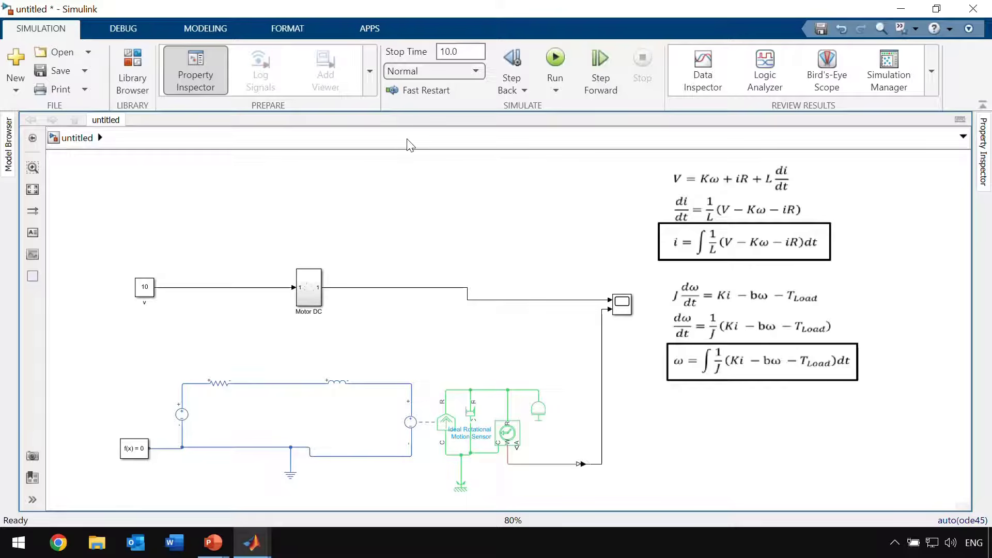
# Run the simulation and open the Scope to view the speed responses of both motor models.
pyautogui.click(556, 58)
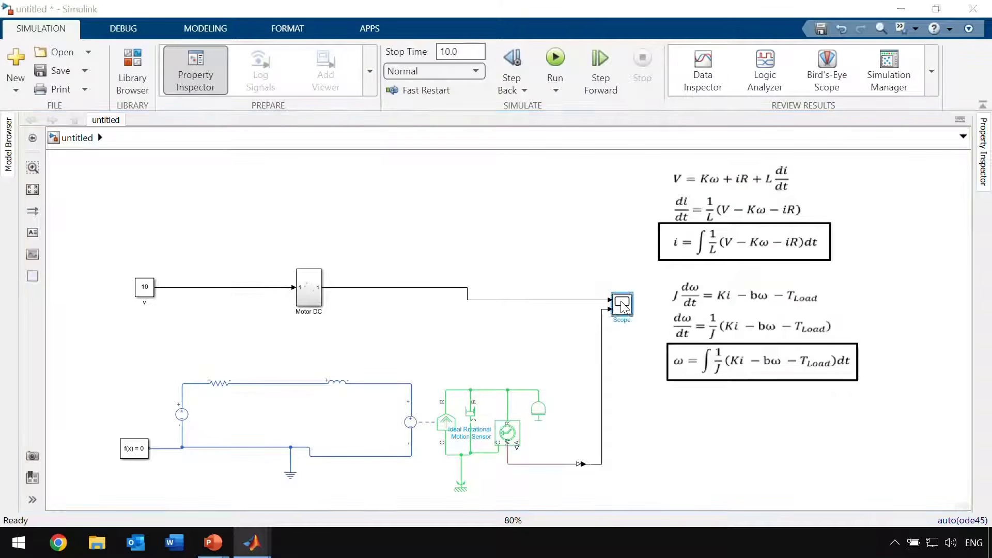
pyautogui.doubleClick(623, 304)
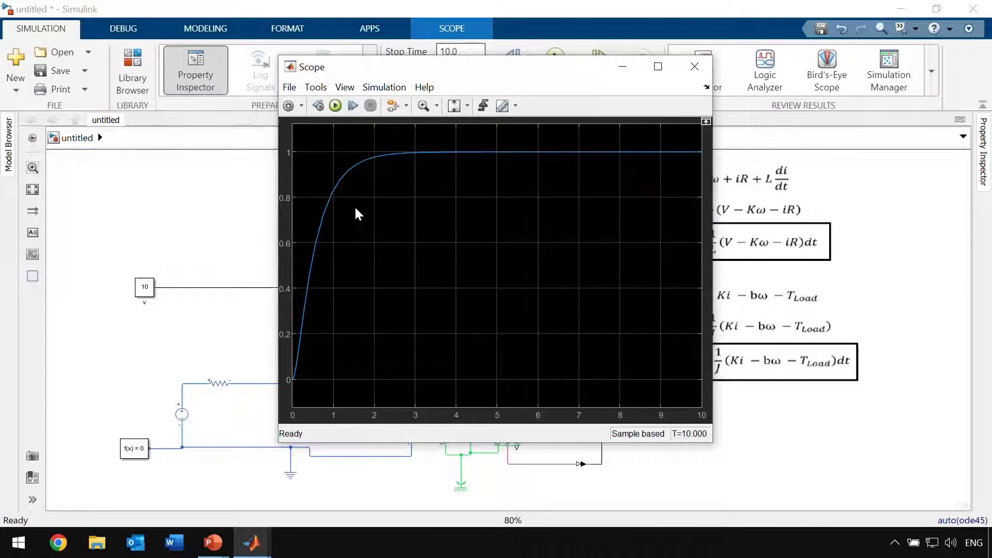
# Show the Scope legend and hide the PS-Simulink Converter curve to compare it with the Motor DC curve.
pyautogui.click(345, 87)
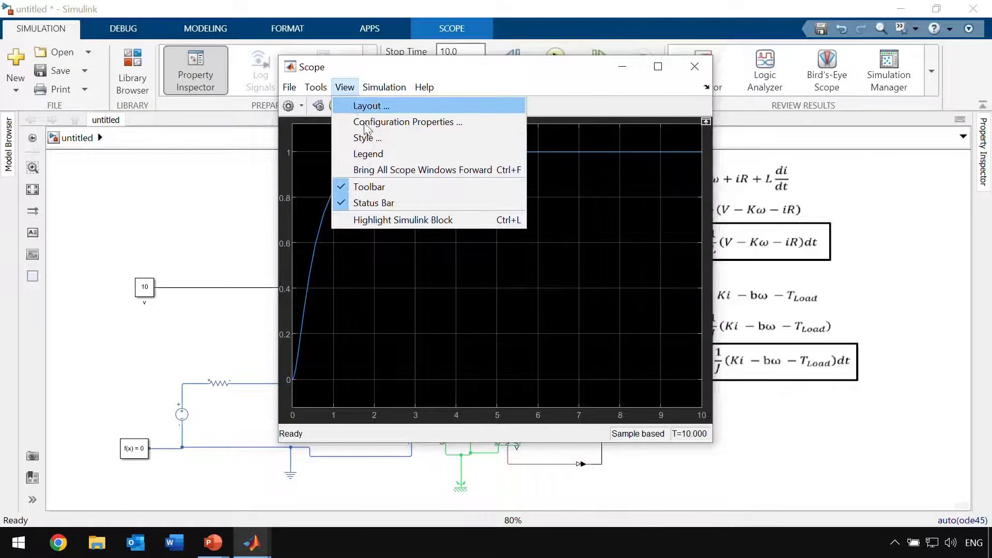
pyautogui.click(386, 153)
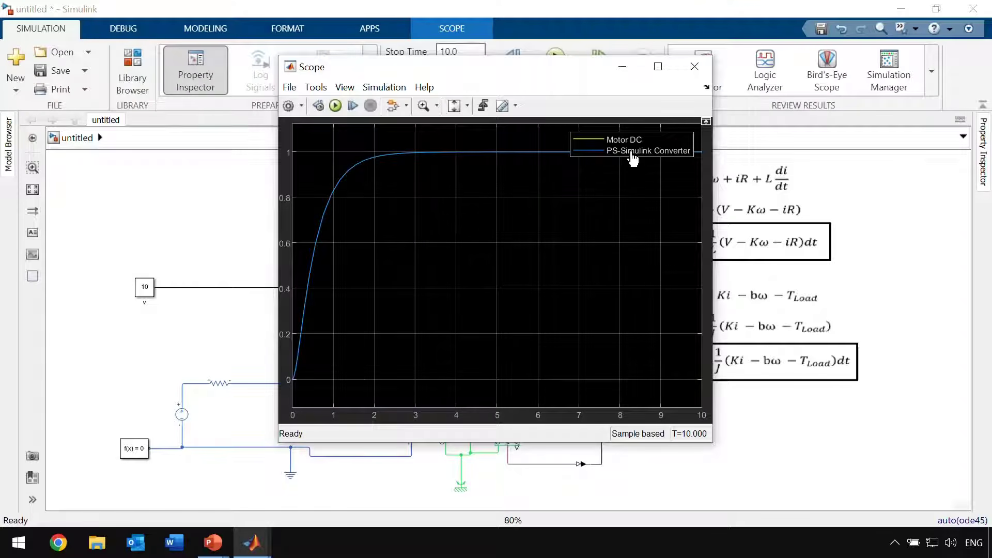
pyautogui.click(632, 154)
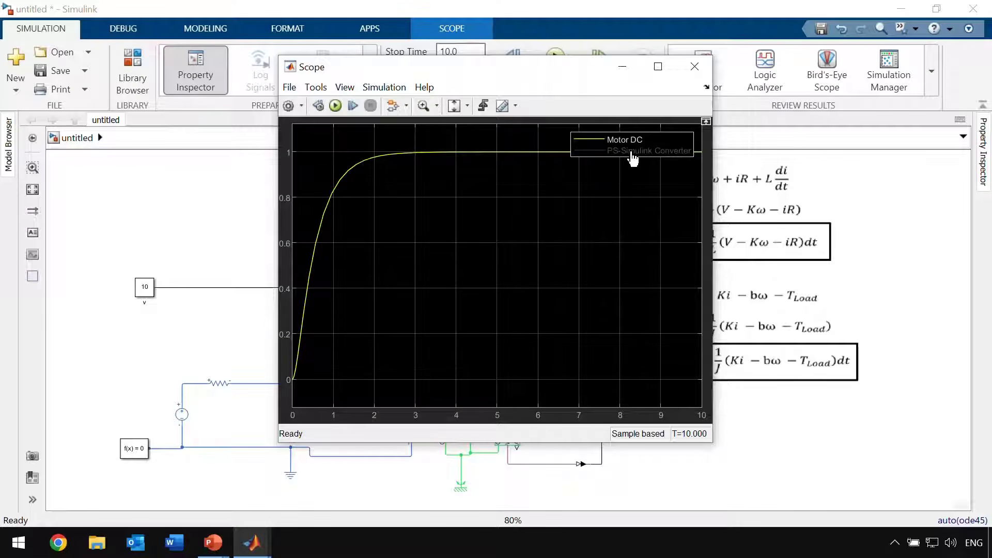
# Show the PS-Simulink Converter curve in the Scope again and close the Scope window.
pyautogui.click(632, 154)
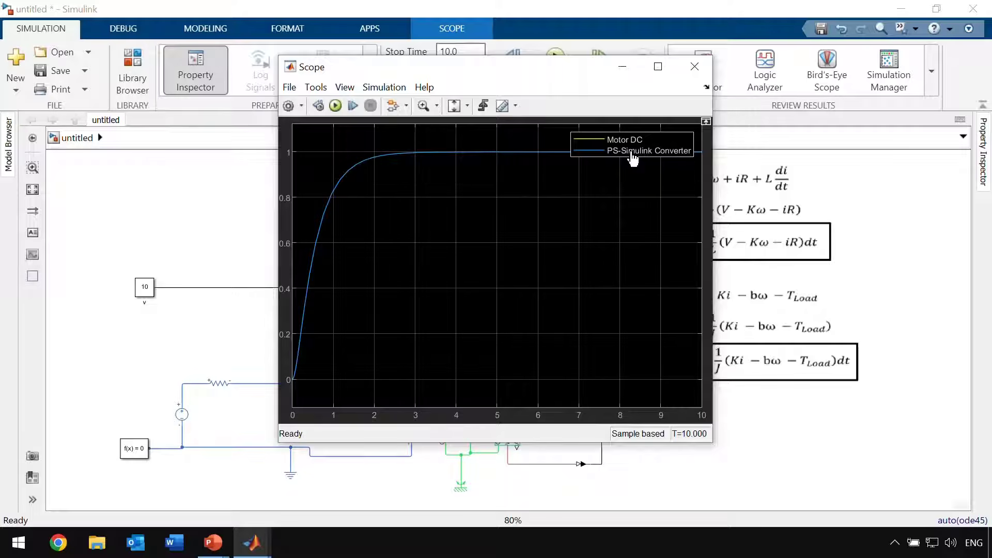
pyautogui.click(695, 67)
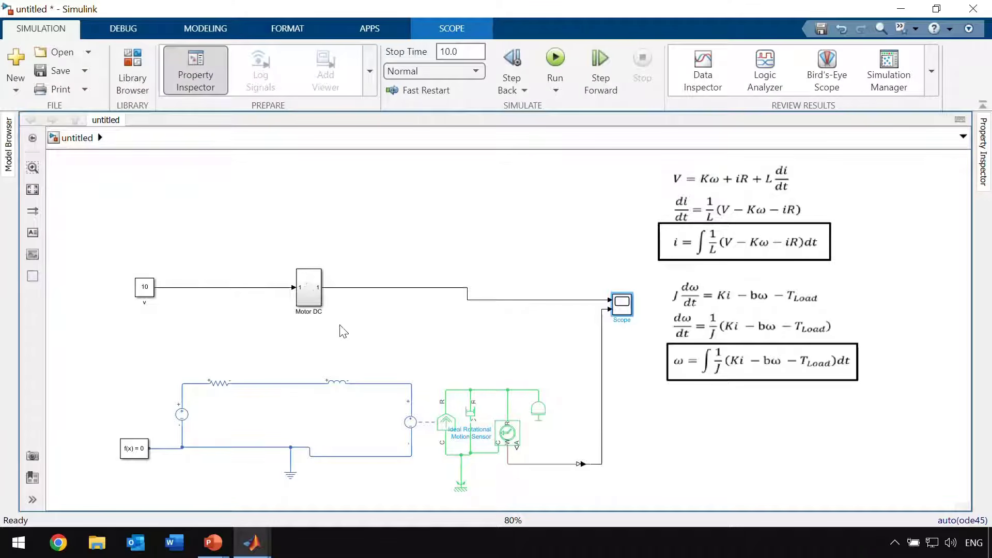
# Move the voltage constant block v slightly farther away from the Motor DC subsystem.
pyautogui.click(151, 292)
pyautogui.moveTo(150, 292); pyautogui.dragTo(137, 294)
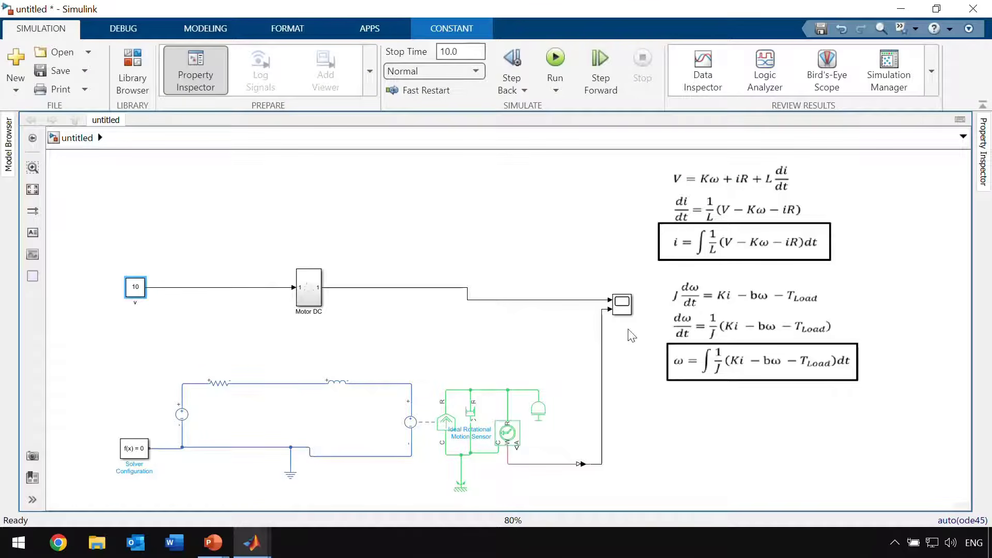
pyautogui.click(683, 368)
pyautogui.click(842, 319)
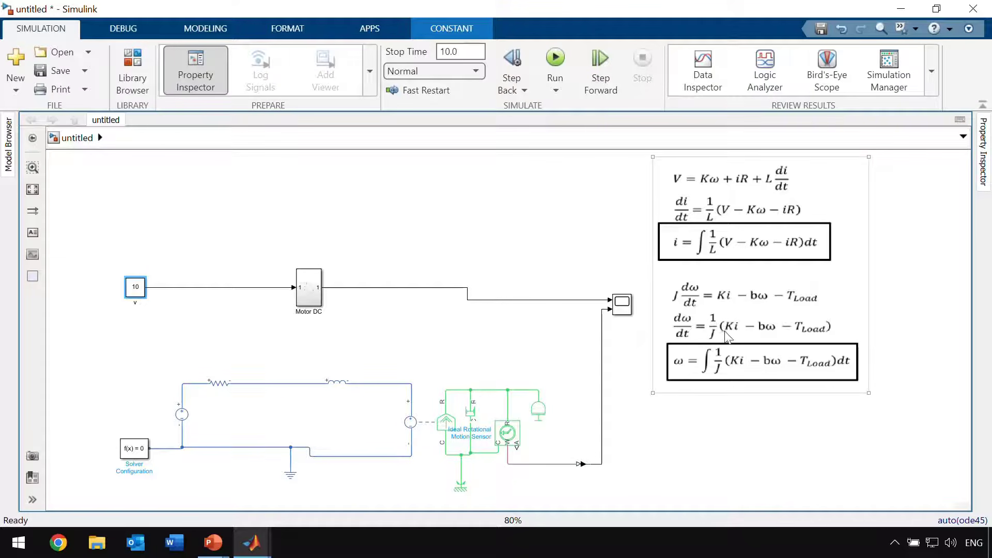
pyautogui.click(429, 417)
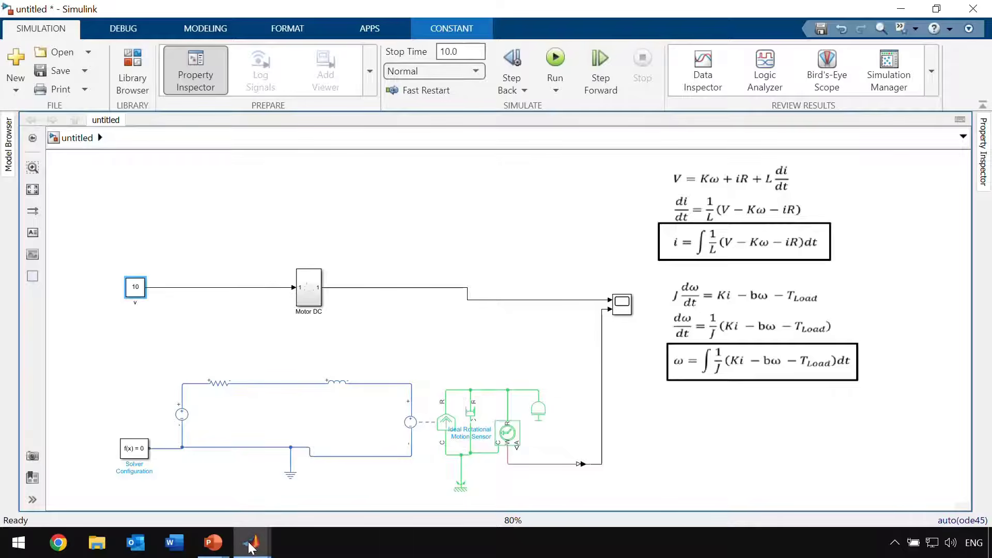
# Switch to MATLAB, enter the driver-estim folder and open its DC motor project with the Motor_Param_Est model in a maximized window.
pyautogui.moveTo(251, 545)
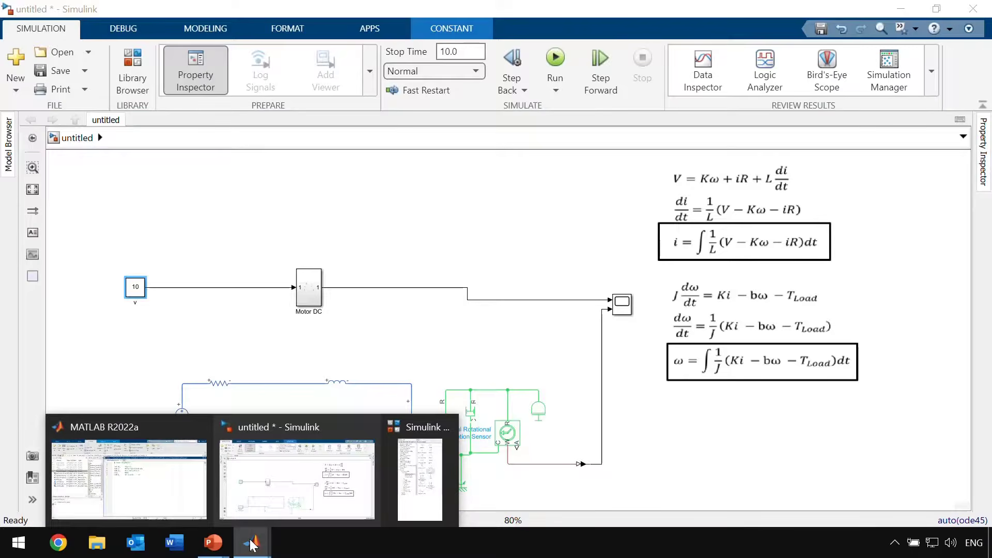
pyautogui.click(191, 497)
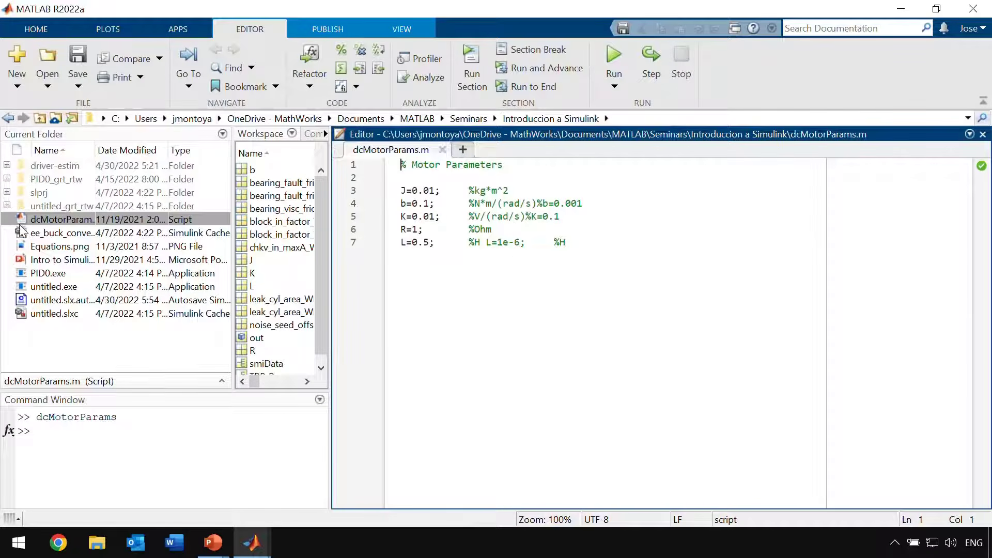
pyautogui.doubleClick(61, 168)
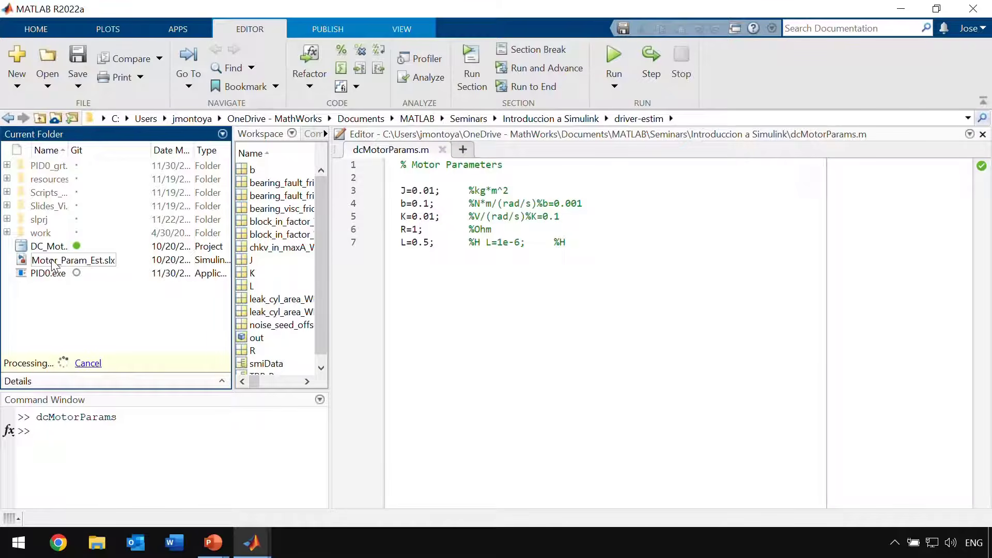
pyautogui.doubleClick(40, 264)
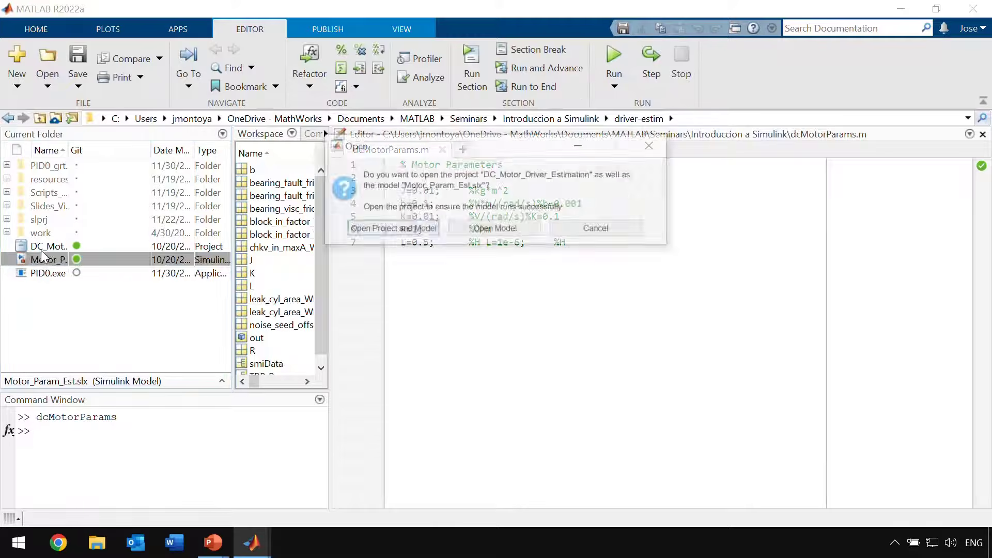
pyautogui.click(595, 232)
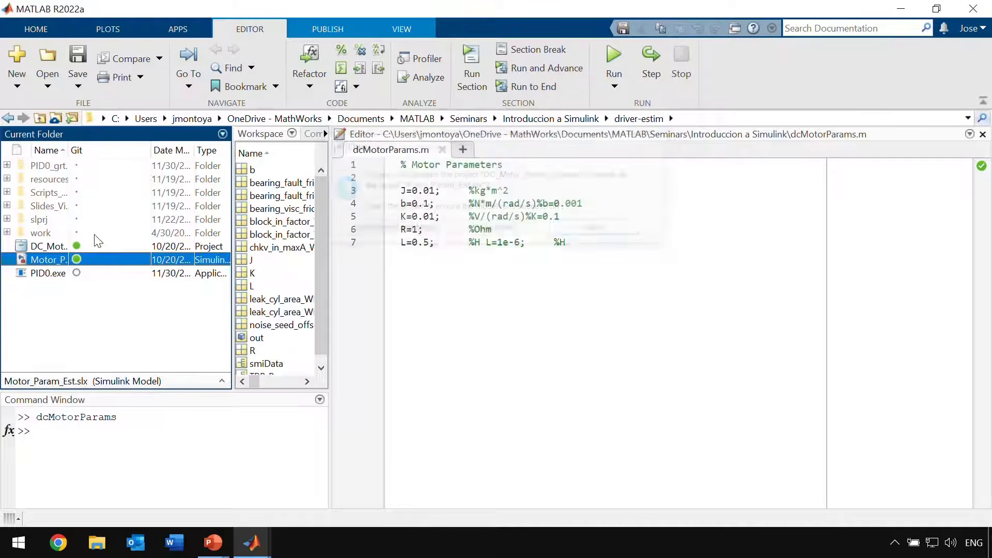
pyautogui.doubleClick(41, 246)
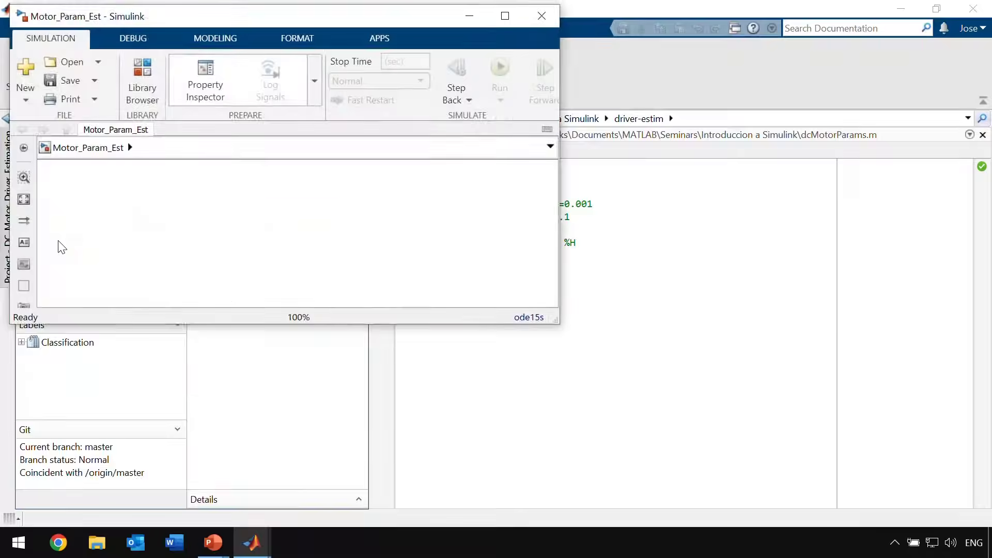
pyautogui.click(504, 16)
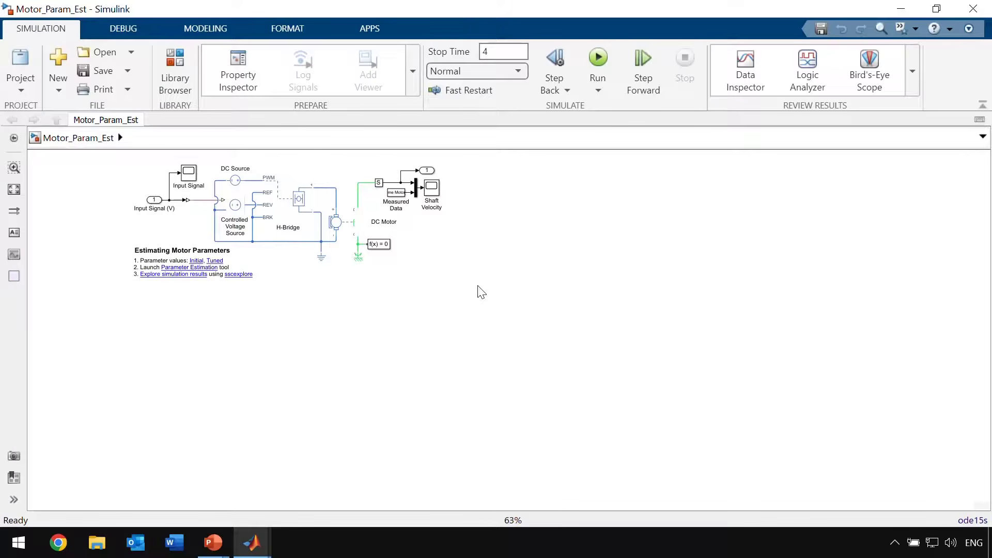
# Run the Motor_Param_Est simulation and open the Shaft Velocity scope.
pyautogui.press('space')
pyautogui.click(499, 327)
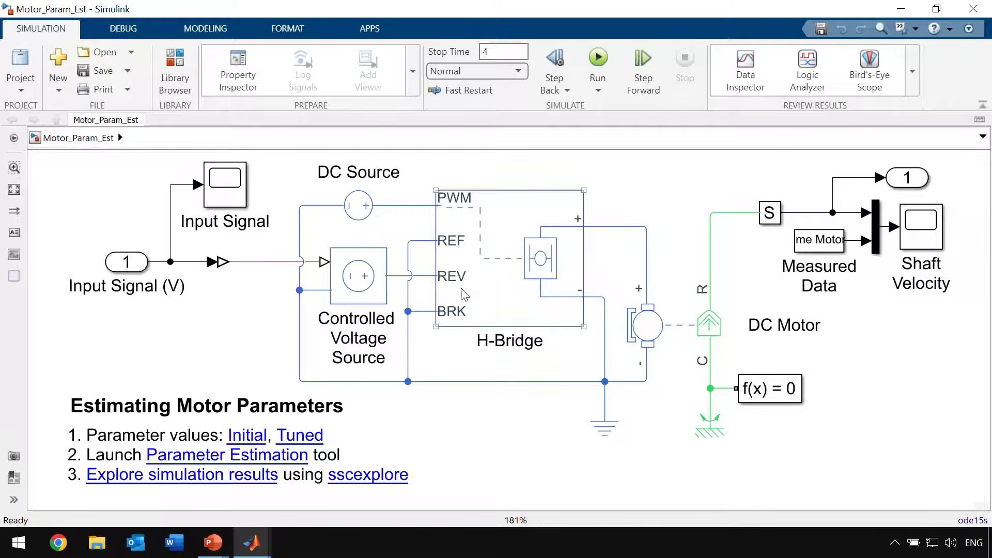
pyautogui.press('space')
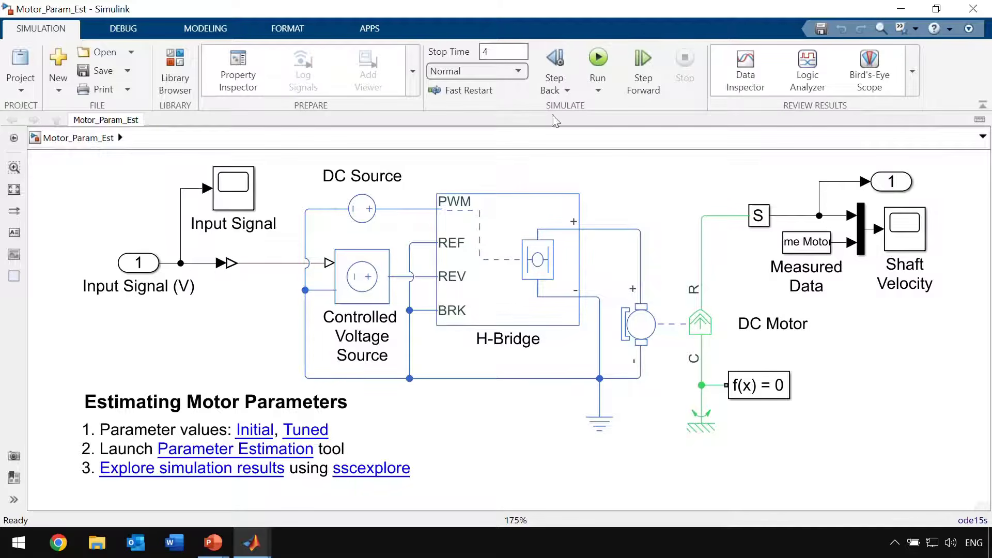
pyautogui.click(602, 62)
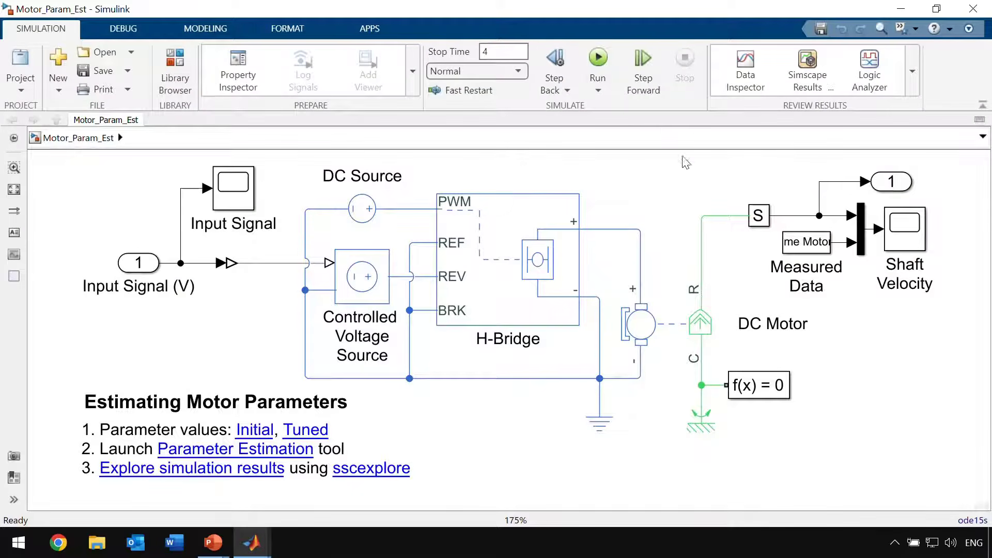
pyautogui.click(915, 239)
pyautogui.doubleClick(915, 240)
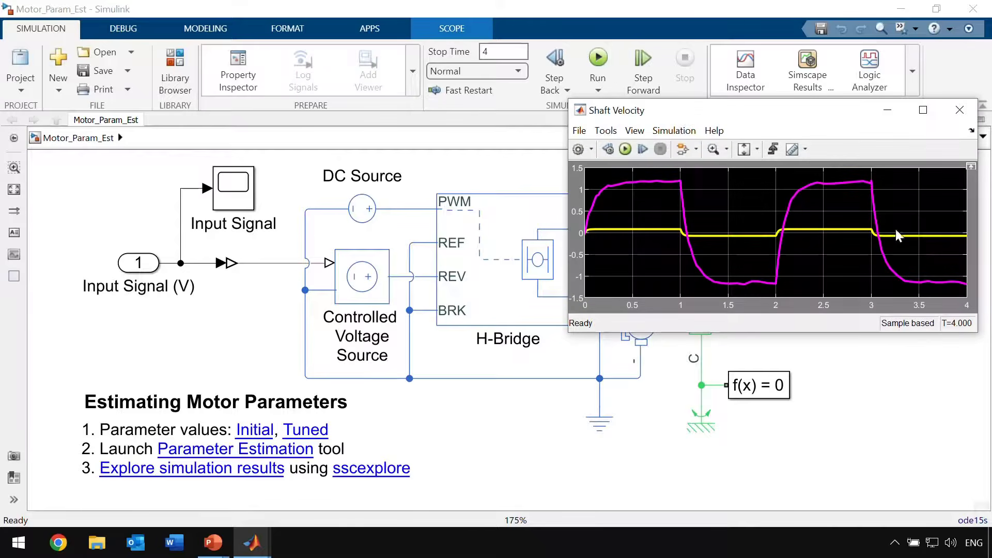
# Enlarge the Shaft Velocity scope to compare the two velocity curves, and close it.
pyautogui.moveTo(678, 124); pyautogui.dragTo(294, 132)
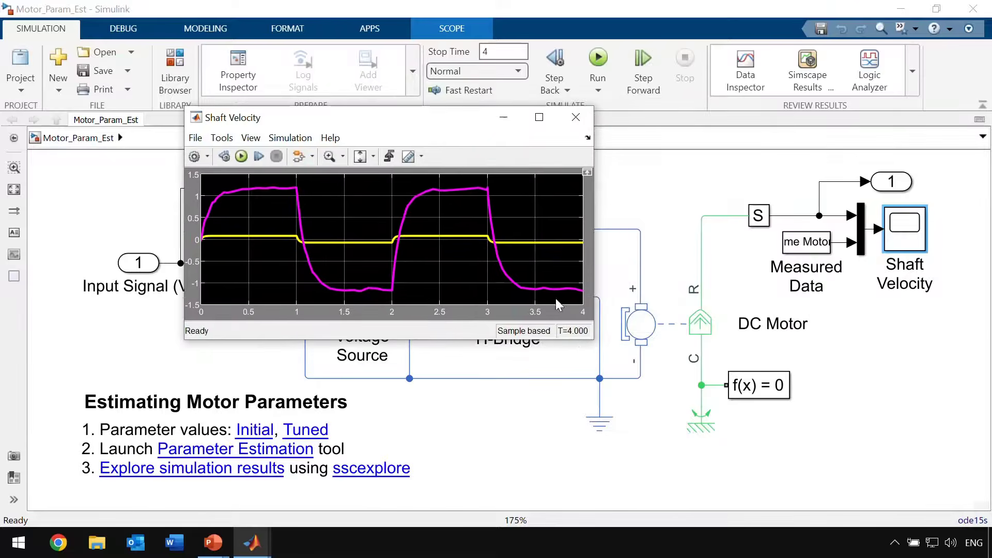
pyautogui.moveTo(593, 341); pyautogui.dragTo(849, 496)
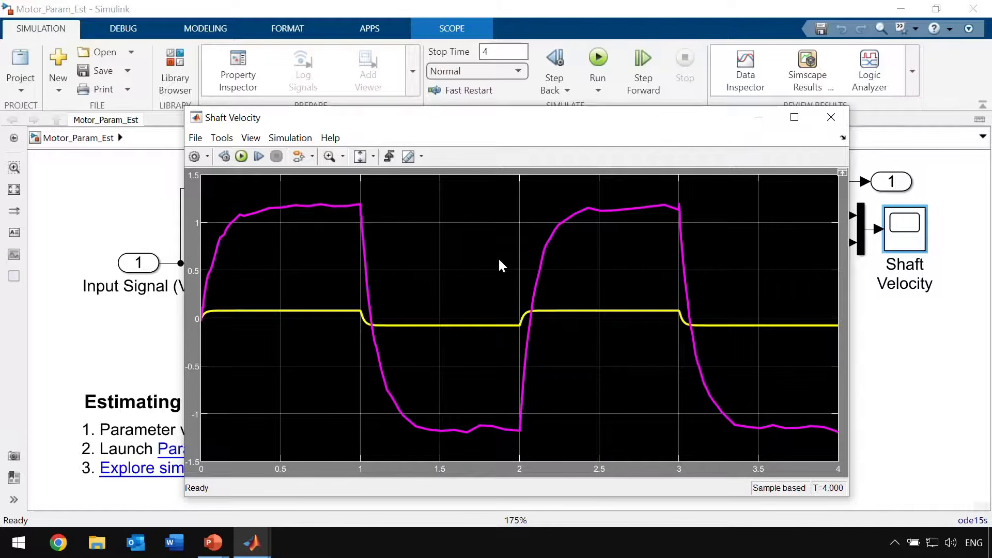
pyautogui.click(824, 116)
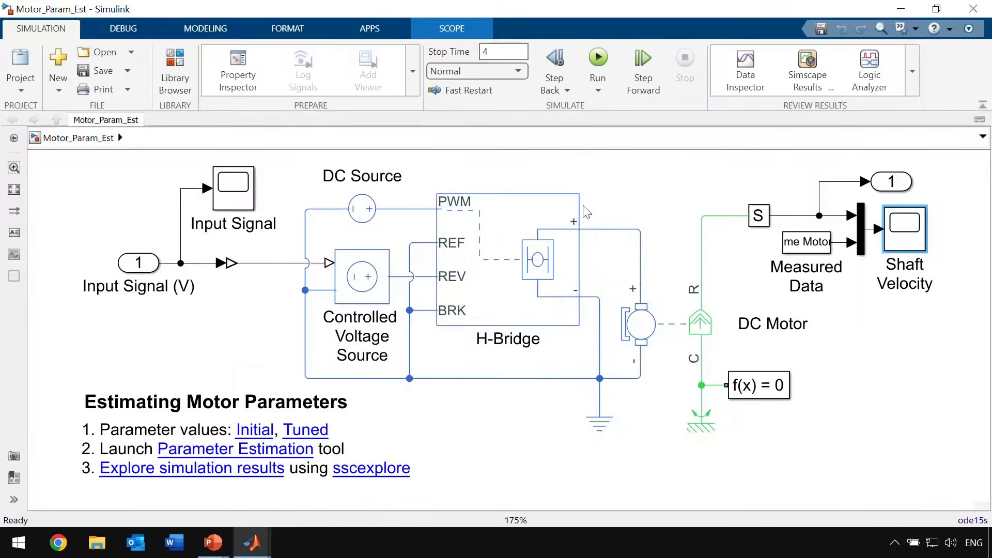
# Review the electrical torque parameters of the DC Motor block and close its dialog.
pyautogui.click(479, 242)
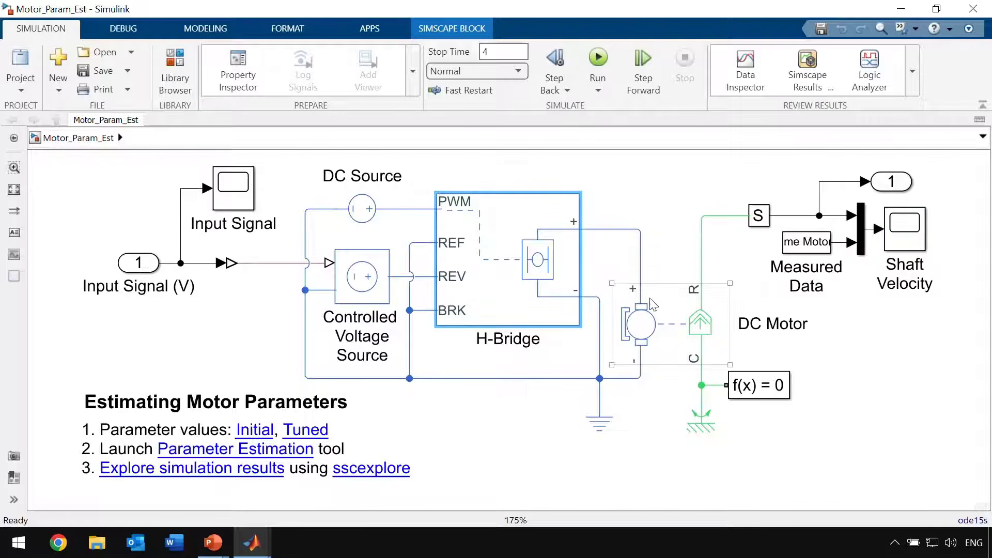
pyautogui.click(639, 316)
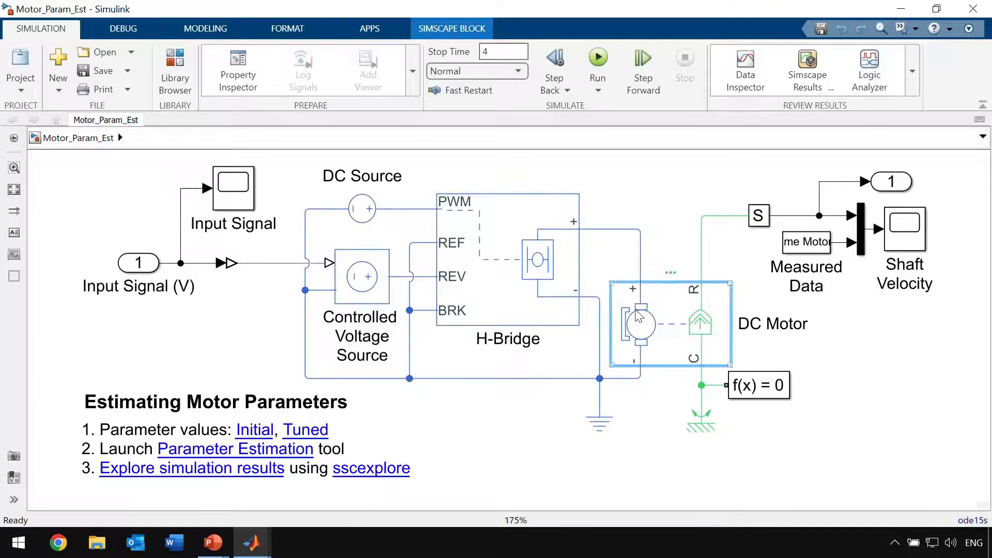
pyautogui.doubleClick(680, 318)
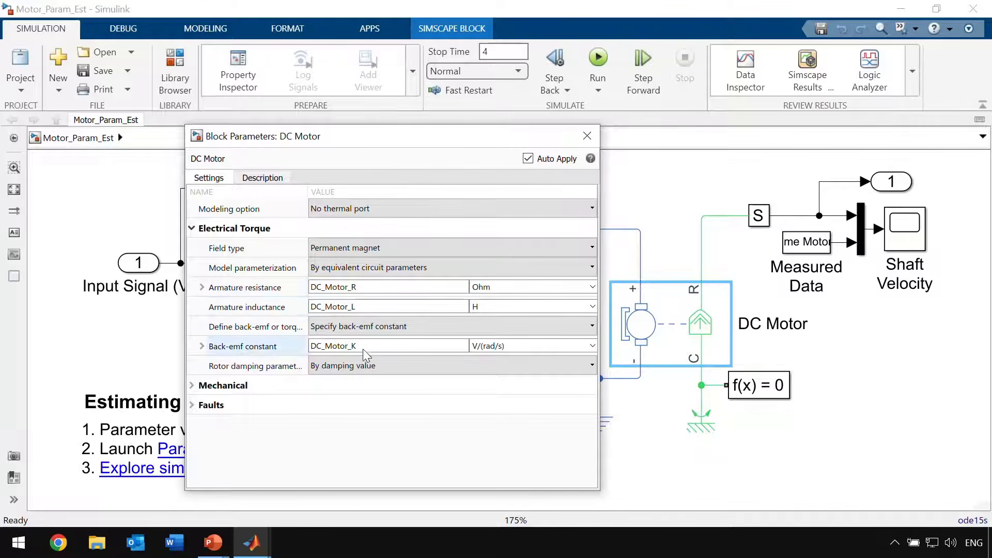
pyautogui.click(585, 135)
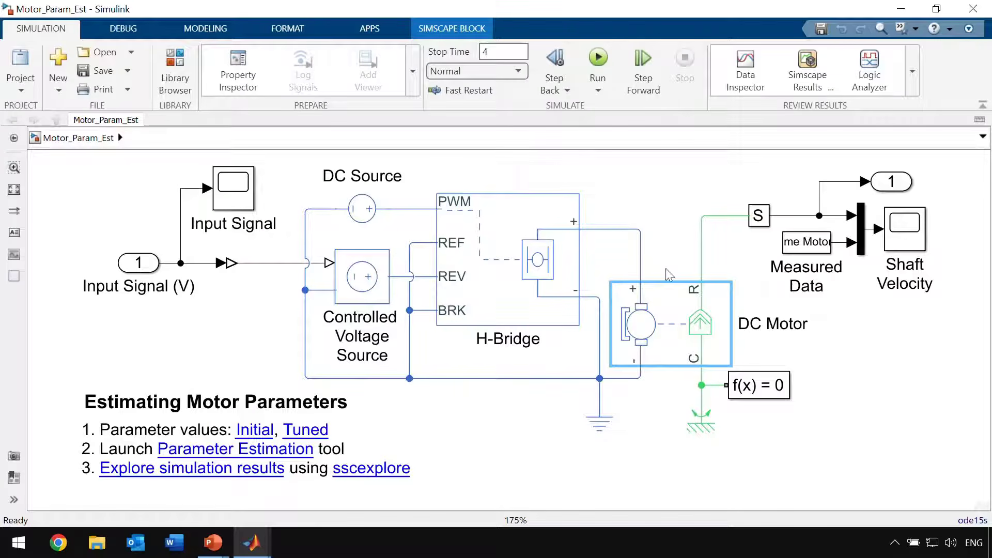
# Launch the Parameter Estimation tool, enlarge its parameter list and plot the model response against MeasuredData1.
pyautogui.click(254, 450)
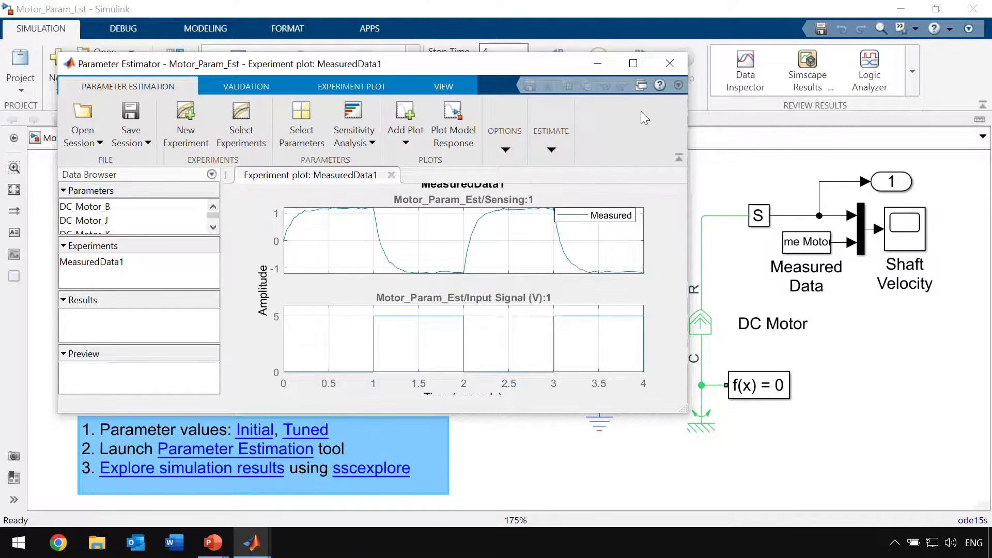
pyautogui.click(633, 63)
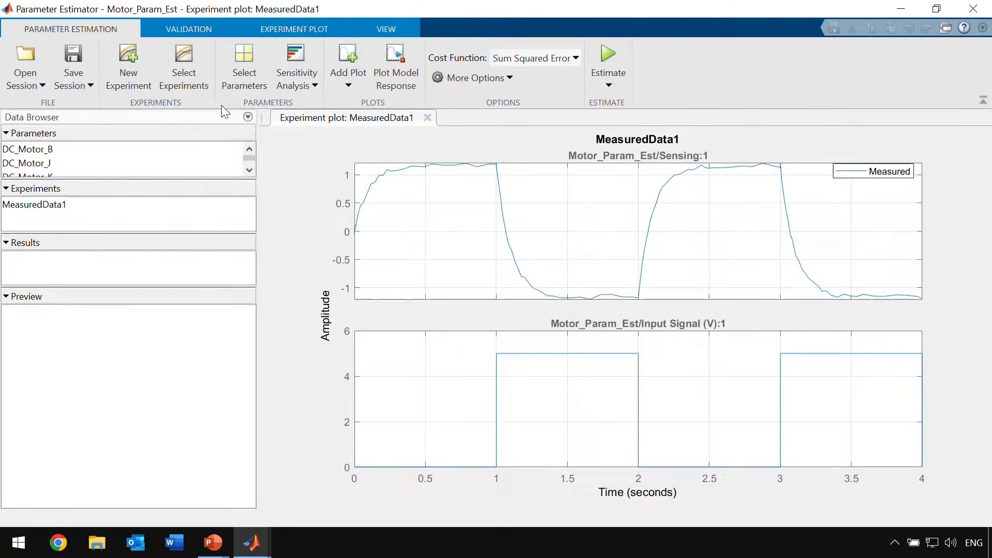
pyautogui.moveTo(152, 179); pyautogui.dragTo(158, 223)
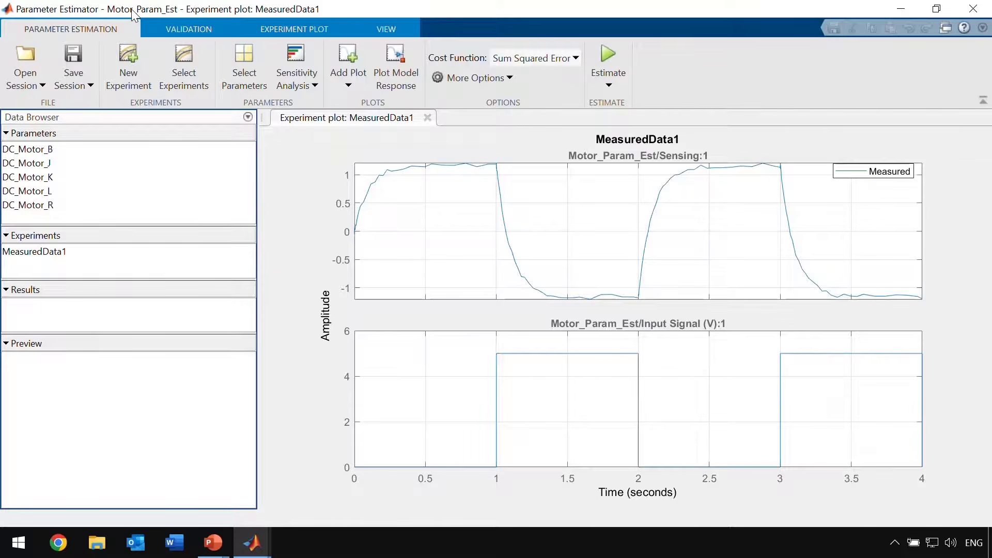
pyautogui.click(407, 68)
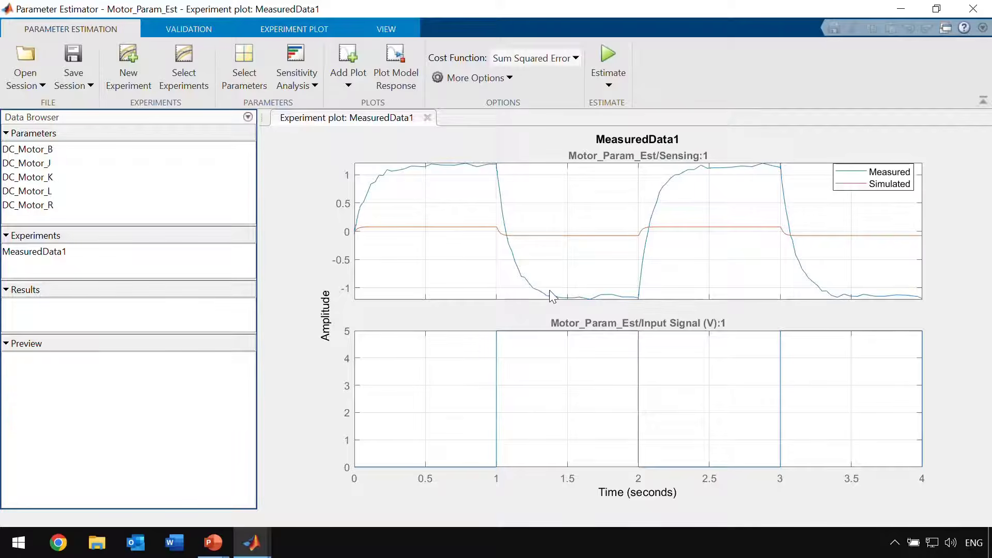
# Start the parameter estimation with the Sum Squared Error cost function and stop it once iteration 3 is listed.
pyautogui.click(608, 53)
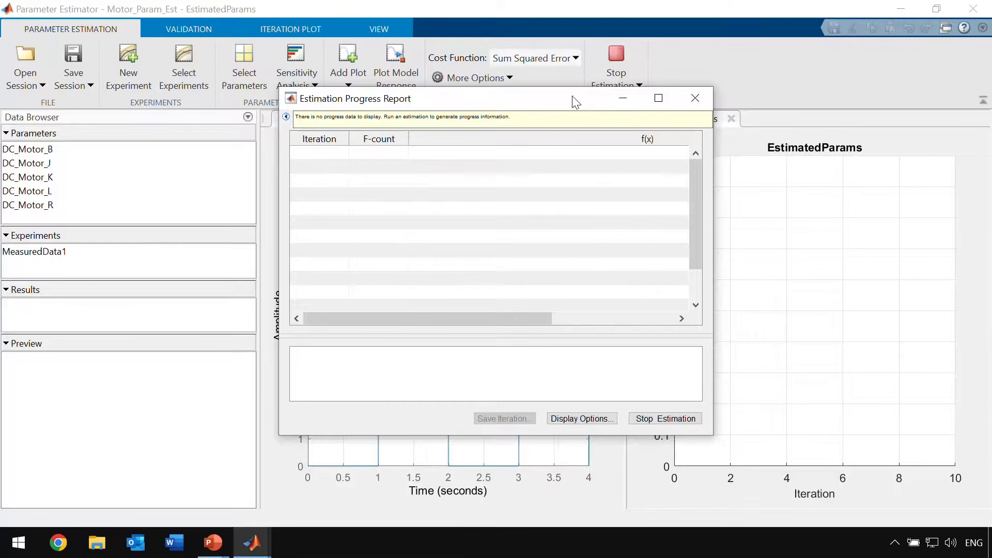
pyautogui.moveTo(571, 98); pyautogui.dragTo(304, 46)
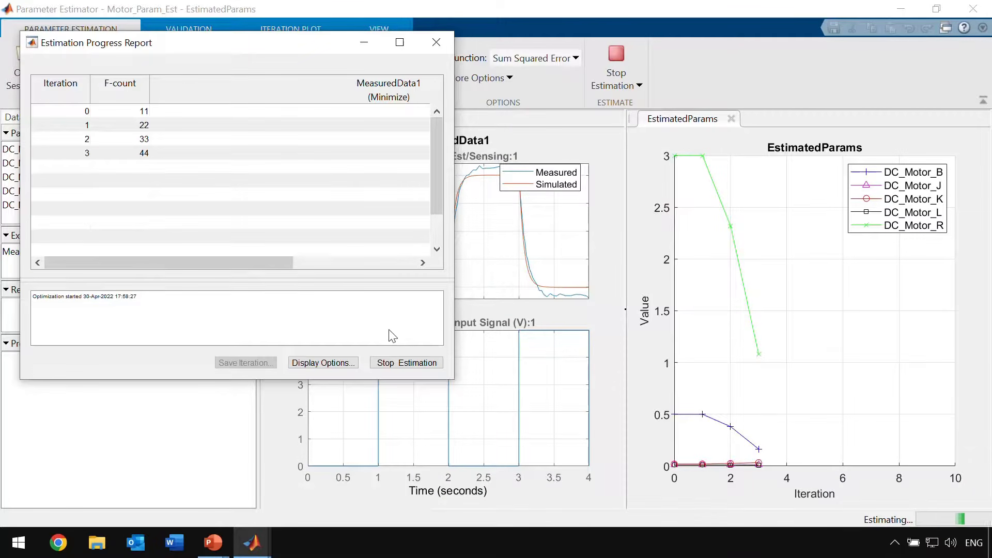
pyautogui.click(407, 364)
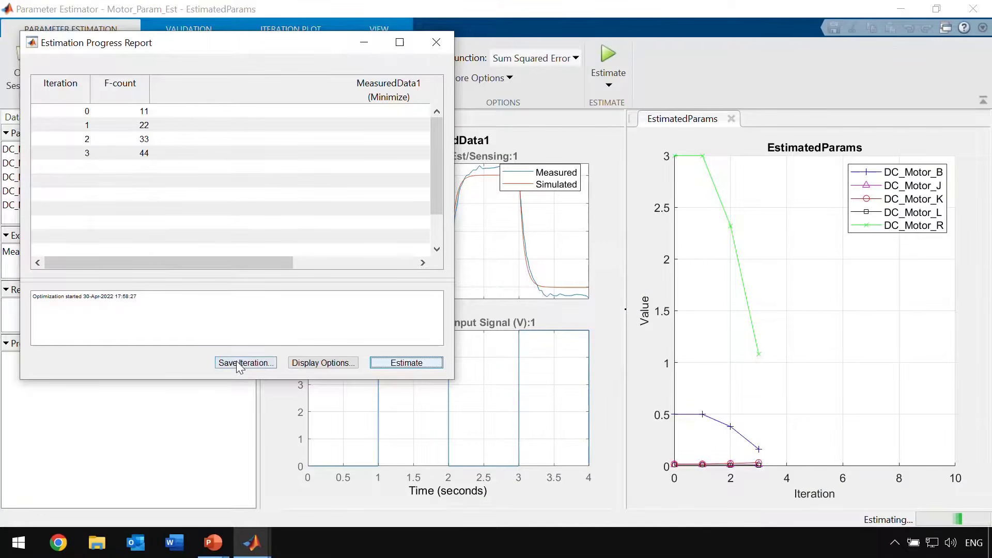
# Save iteration 3 to a variable named EstimatedParams, and update the model parameters from the EstimatedParams result.
pyautogui.click(237, 362)
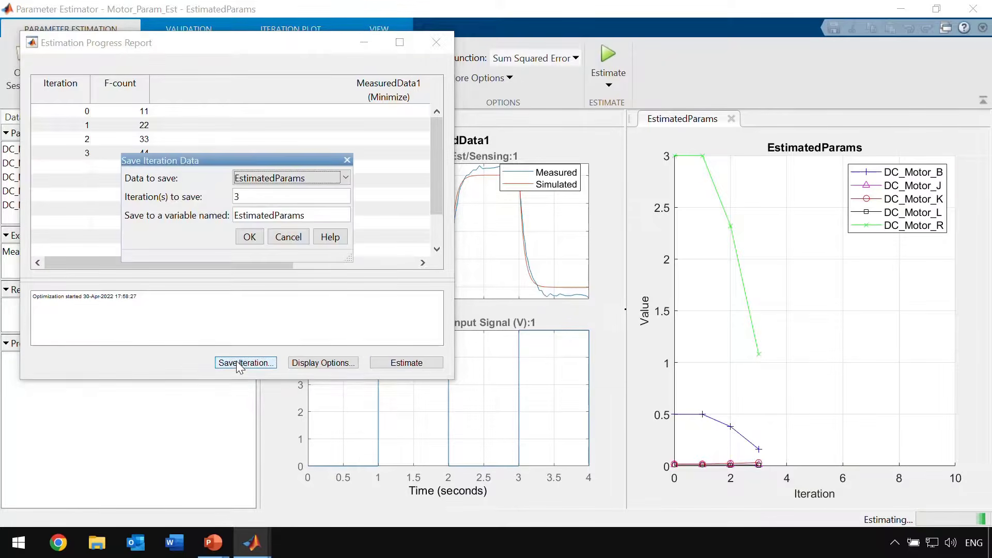
pyautogui.click(249, 236)
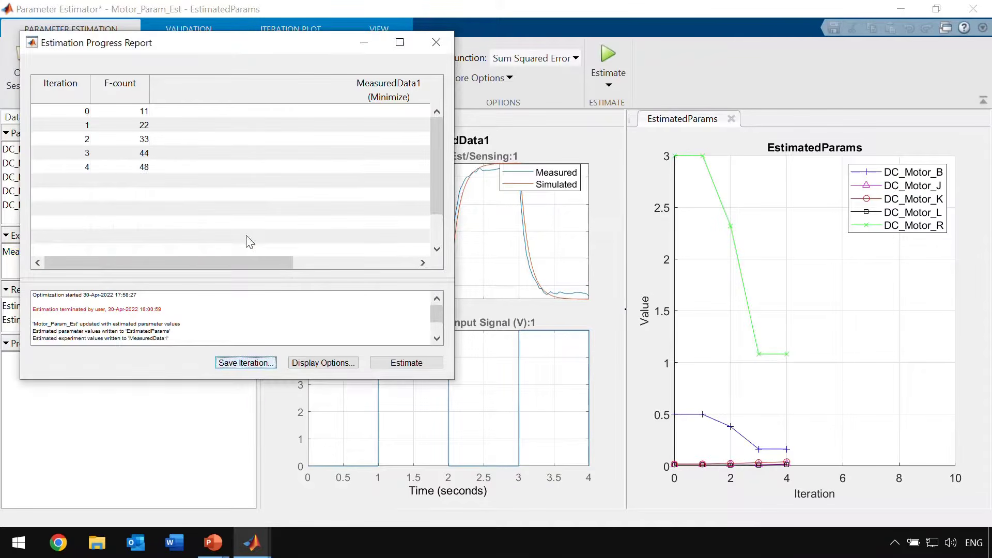
pyautogui.click(365, 42)
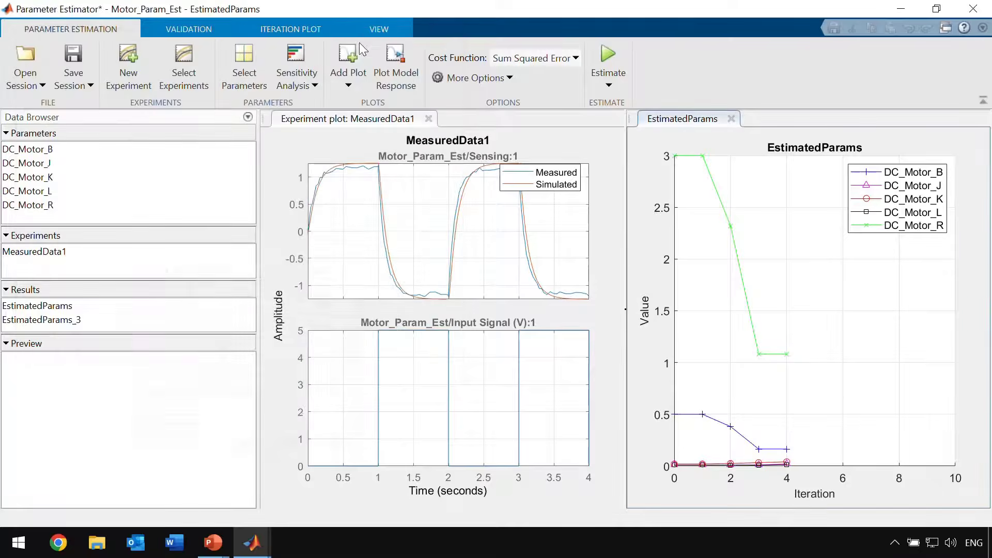
pyautogui.rightClick(57, 309)
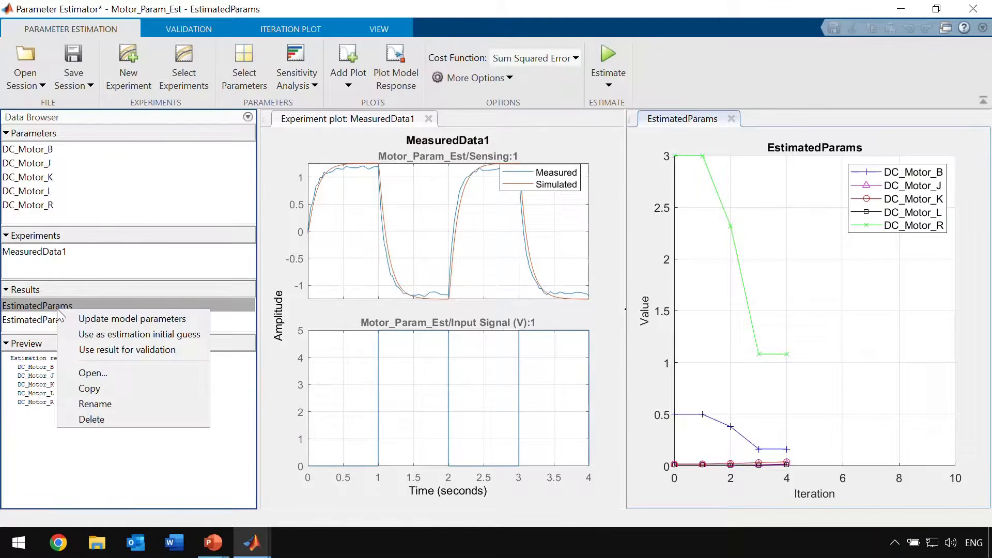
pyautogui.click(96, 323)
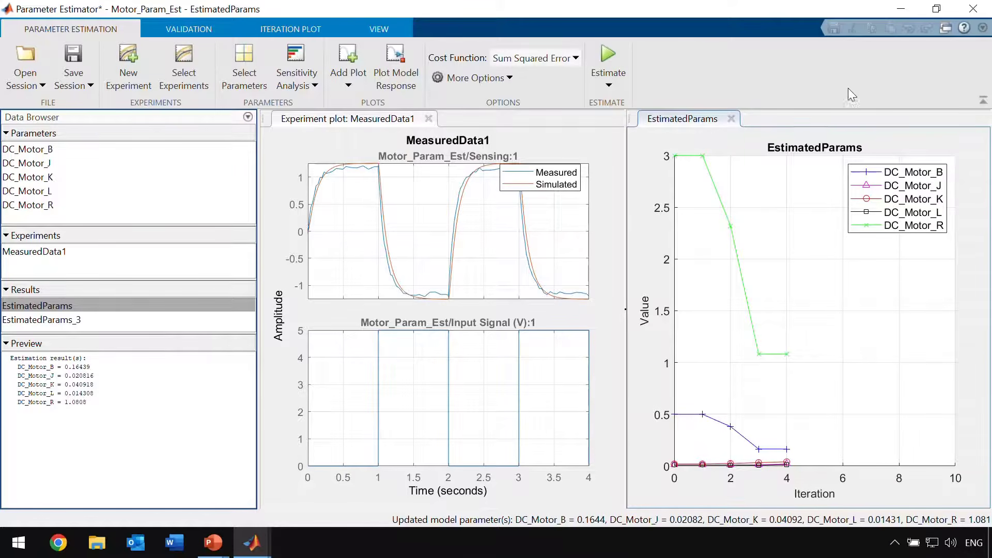
# Close the Parameter Estimator without saving its session, and run Motor_Param_Est to compare the curves in the Shaft Velocity scope.
pyautogui.click(973, 9)
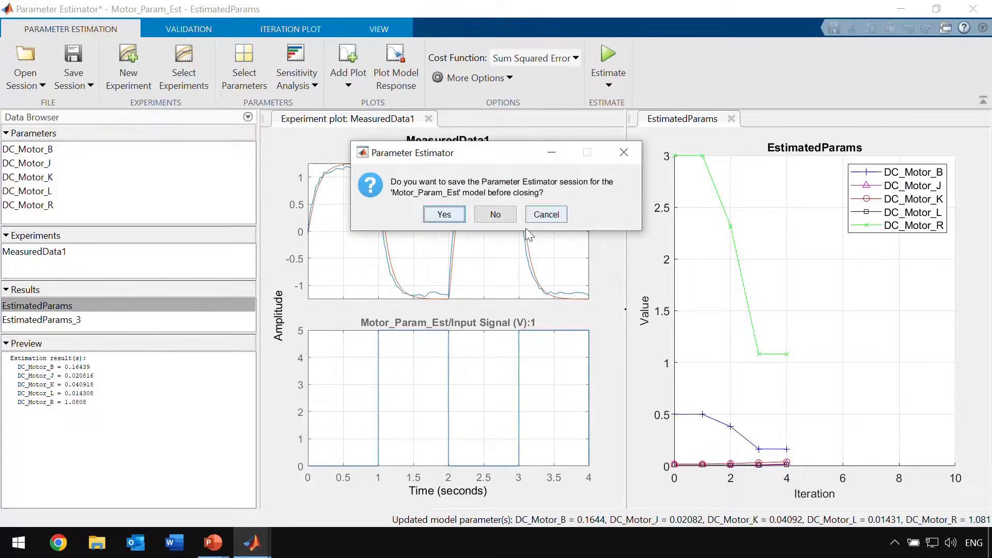
pyautogui.click(496, 214)
pyautogui.click(599, 57)
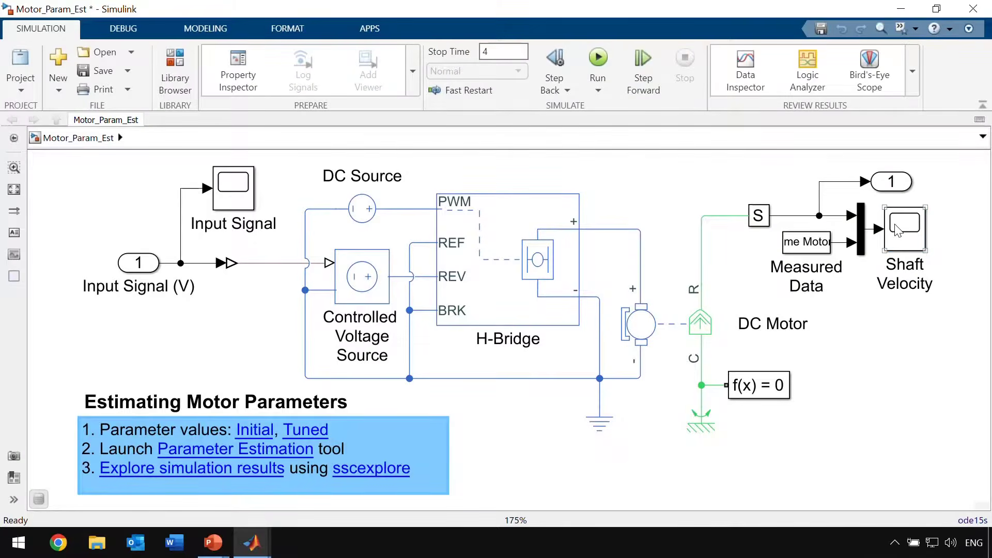
pyautogui.doubleClick(896, 230)
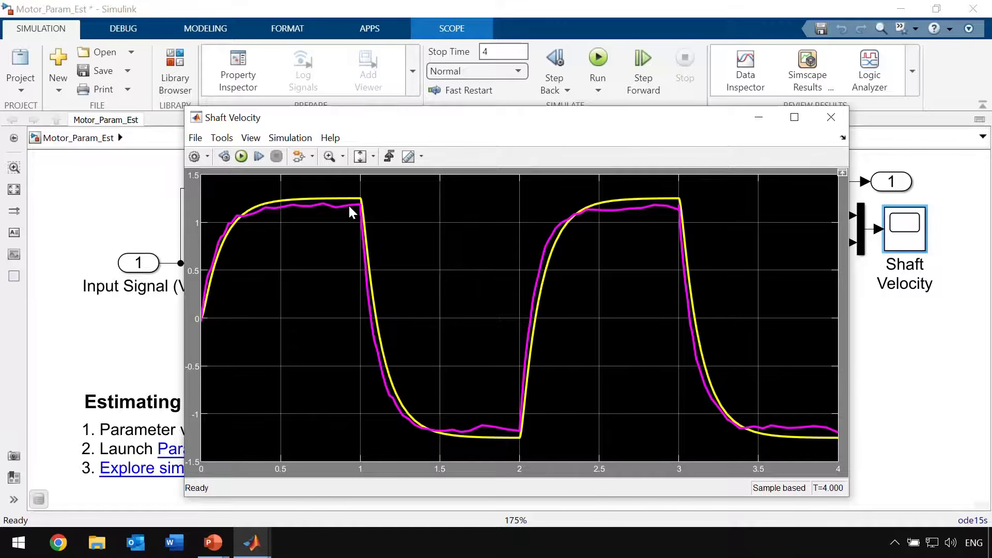
pyautogui.click(830, 117)
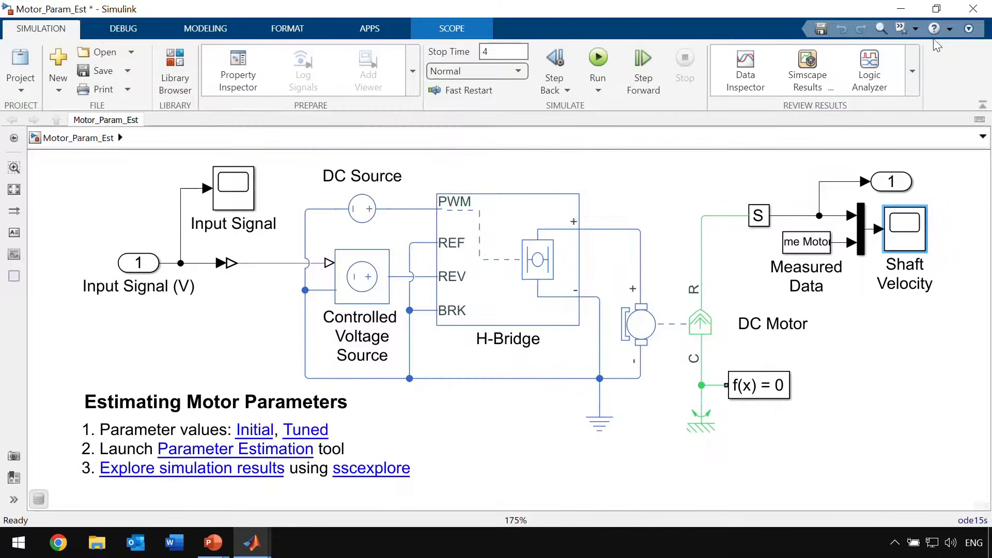
# Close the Motor_Param_Est model and switch back to the untitled model containing the Motor DC subsystem.
pyautogui.click(968, 14)
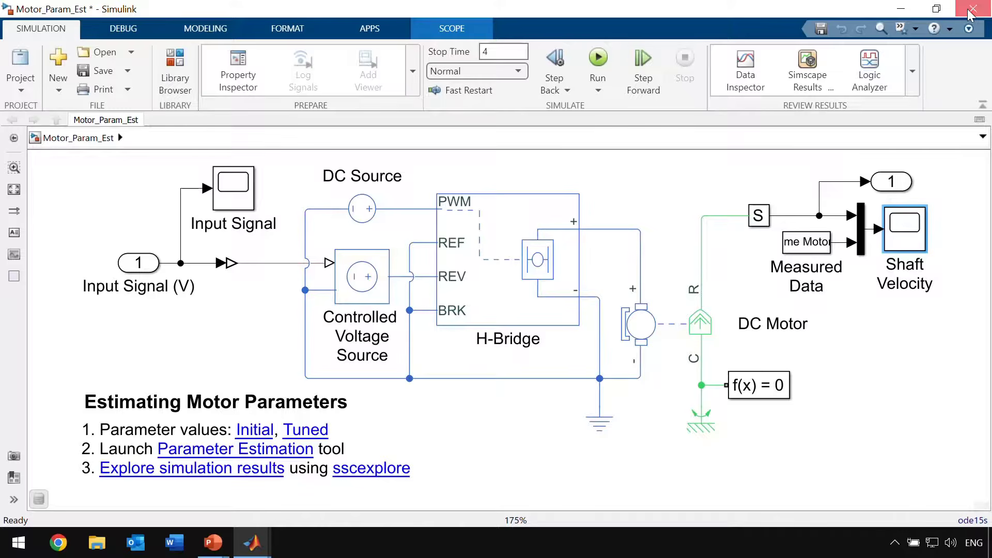
pyautogui.click(520, 289)
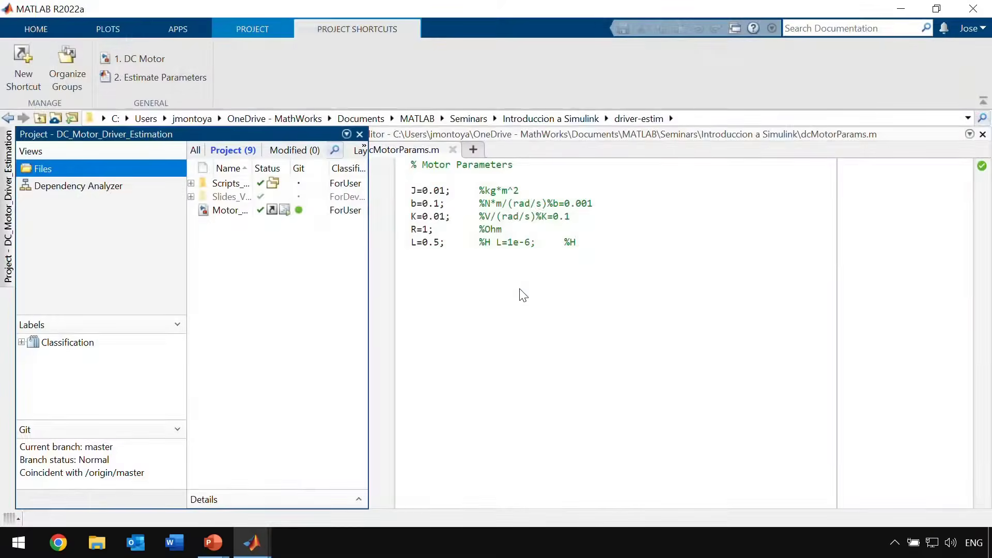
pyautogui.click(252, 547)
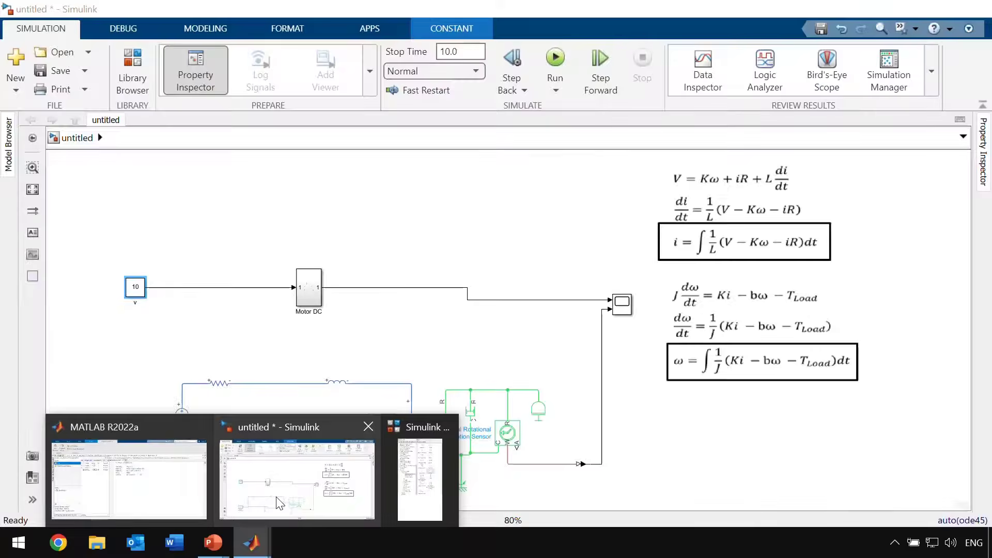
pyautogui.click(278, 491)
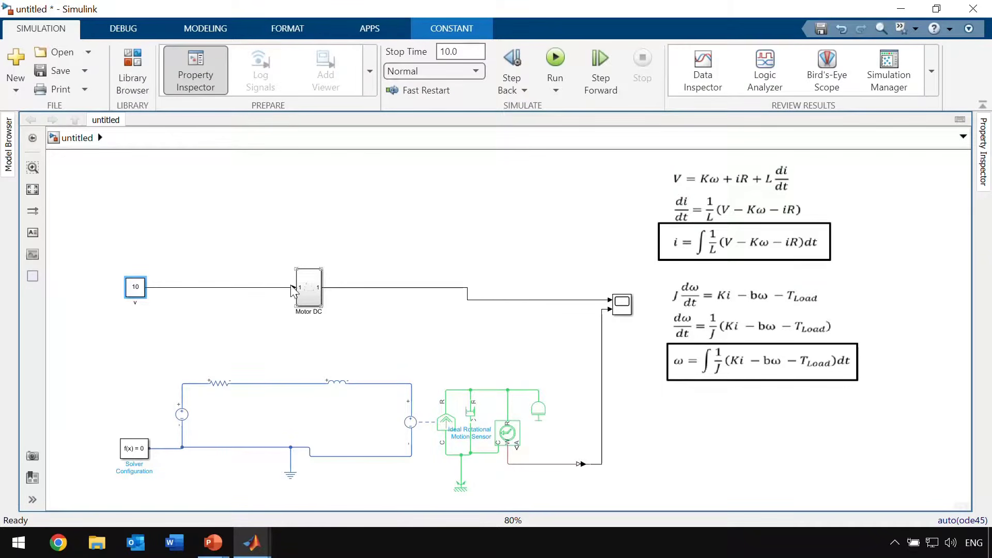
# Delete the whole Simscape motor circuit and move the Scope, reduced to one input, in line with the Motor DC output.
pyautogui.click(310, 299)
pyautogui.moveTo(76, 352); pyautogui.dragTo(649, 465)
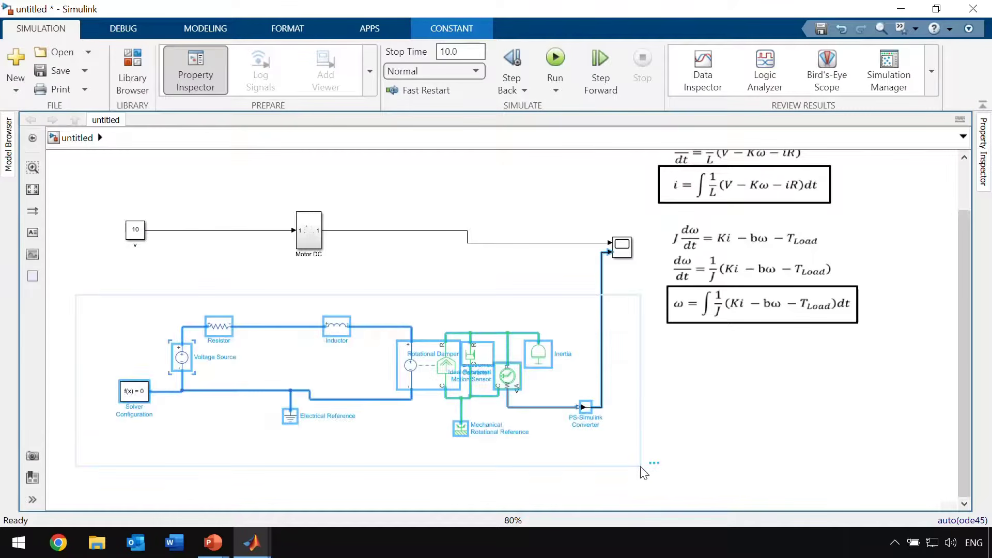
pyautogui.press('Delete')
pyautogui.click(620, 248)
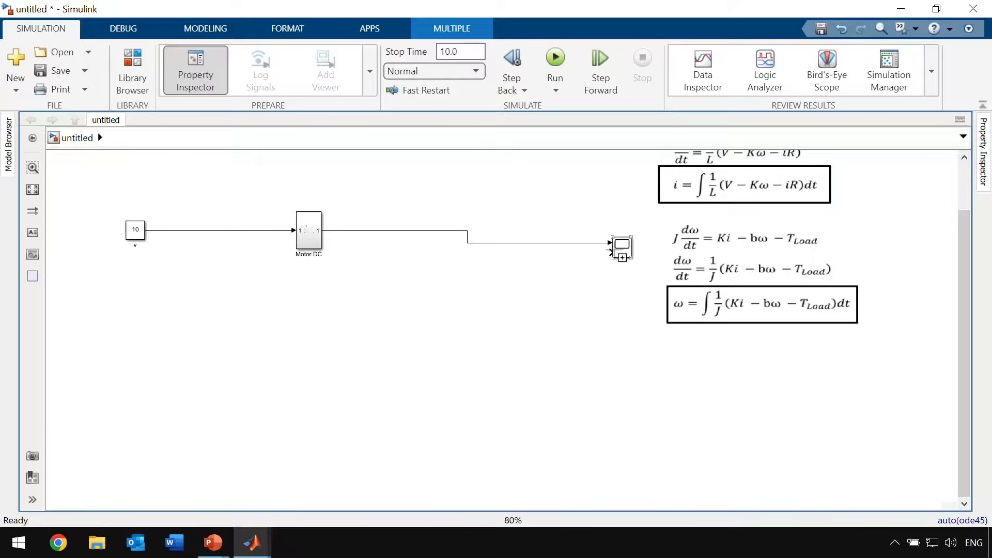
pyautogui.moveTo(611, 251); pyautogui.dragTo(549, 239)
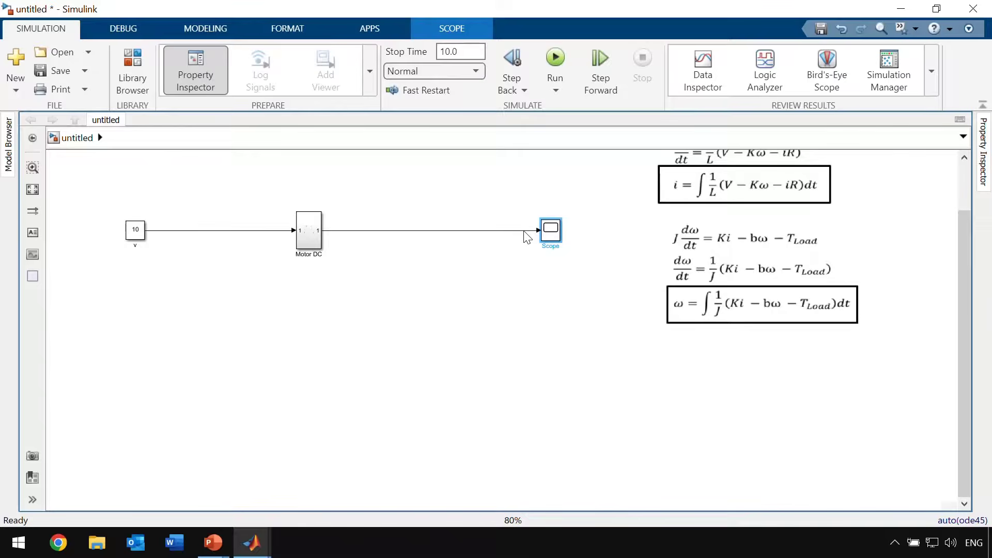
# Rename the Constant block to referencia and detach Motor DC from its input line, shifting the subsystem closer to the Scope.
pyautogui.click(134, 239)
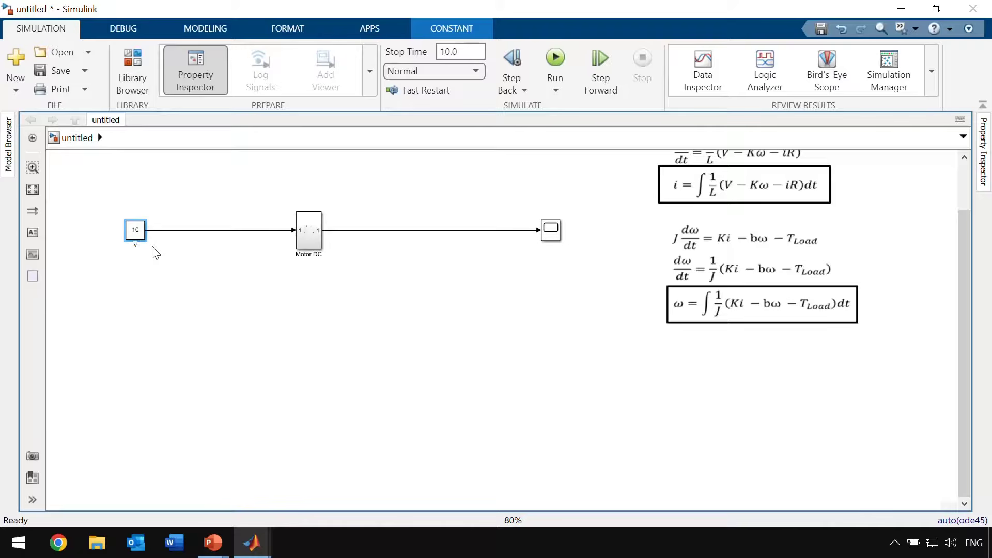
pyautogui.write('referencia')
pyautogui.click(271, 252)
pyautogui.moveTo(307, 241); pyautogui.dragTo(178, 230)
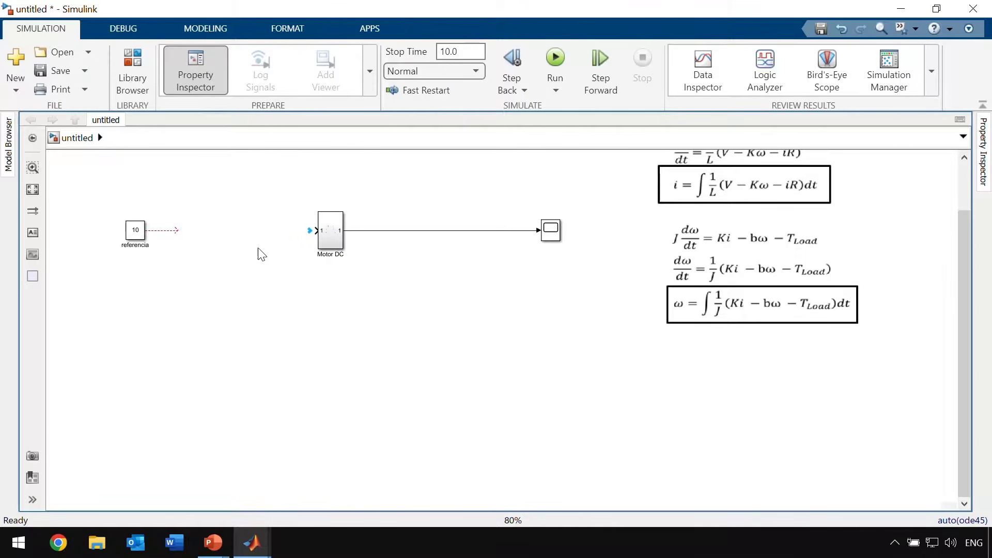
# Insert a Sum block with signs |+- after referencia, and wire the reference and the Motor DC output feedback into it.
pyautogui.doubleClick(230, 230)
pyautogui.write('sum')
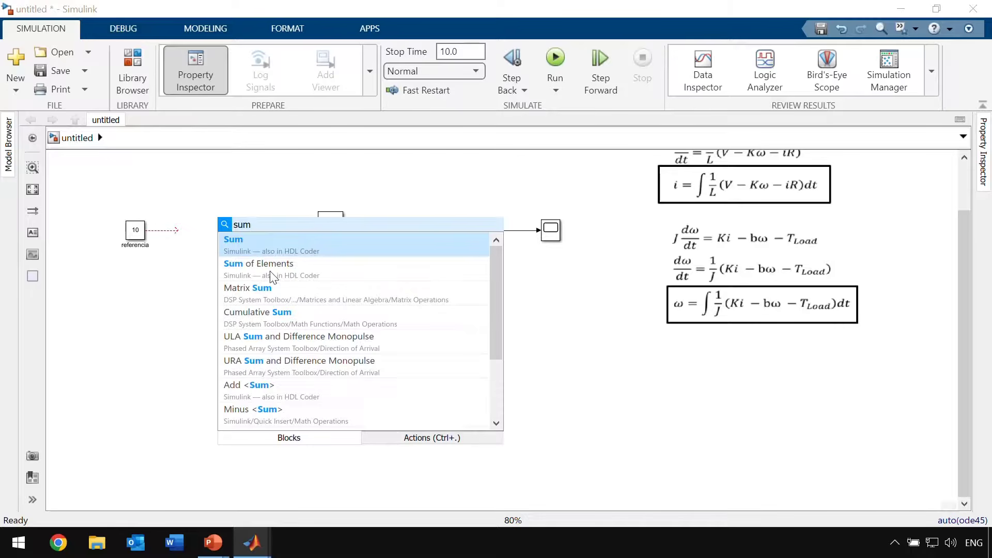
pyautogui.click(270, 247)
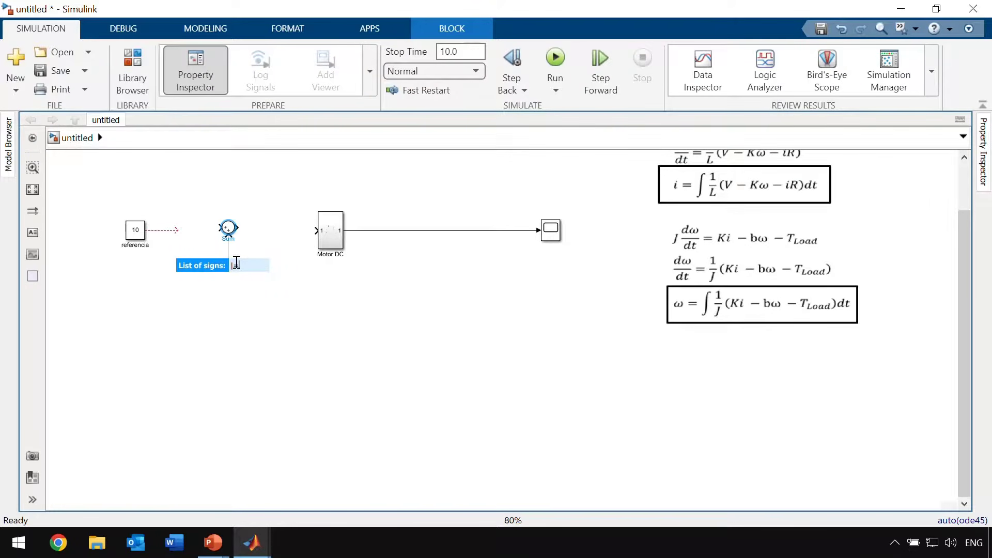
pyautogui.write('|+-+')
pyautogui.press('Return')
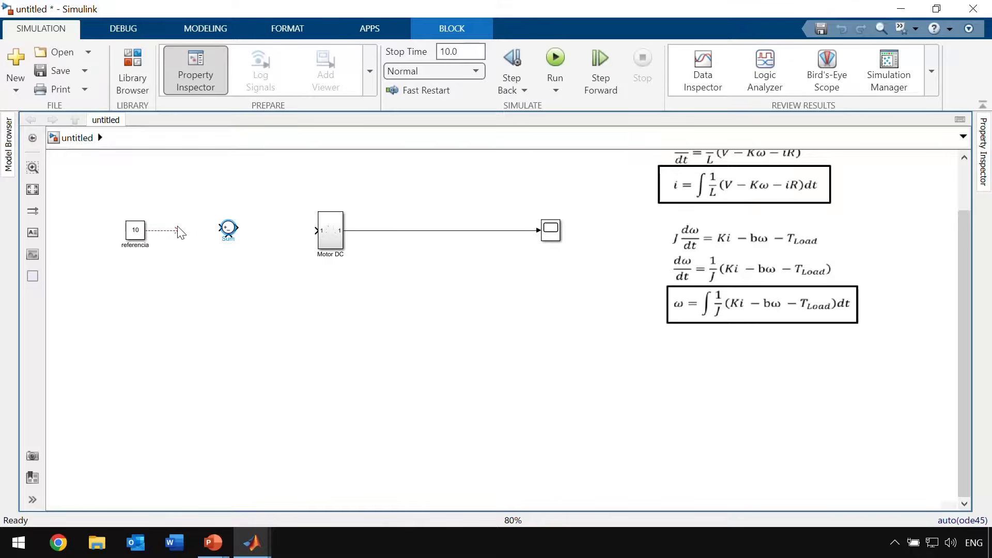
pyautogui.moveTo(178, 230)
pyautogui.mouseDown()
pyautogui.moveTo(220, 226)
pyautogui.moveTo(227, 235)
pyautogui.moveTo(222, 227)
pyautogui.moveTo(405, 350)
pyautogui.moveTo(503, 255)
pyautogui.moveTo(510, 232)
pyautogui.mouseUp()
pyautogui.click(229, 235)
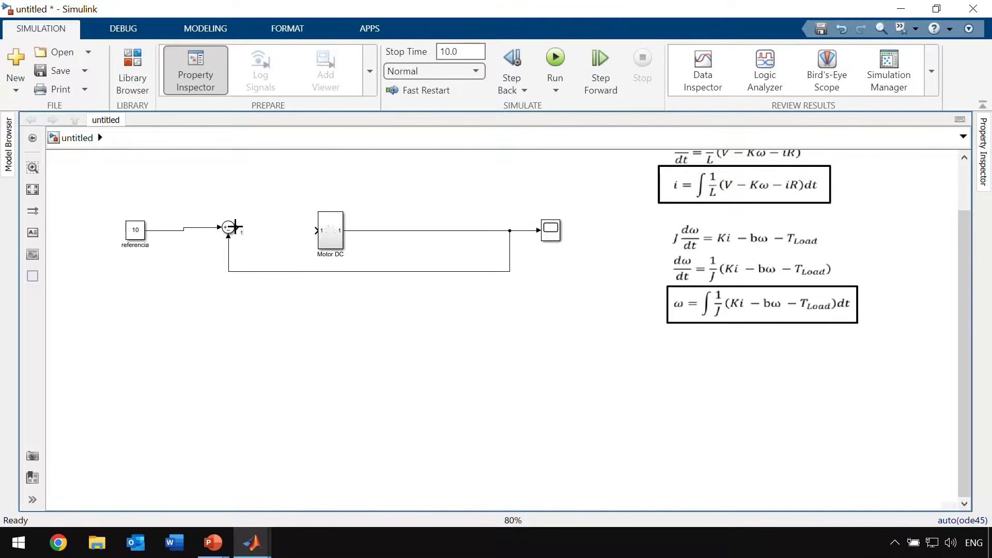
# Insert a continuous PID Controller block and connect it between the Sum block and the Motor DC input.
pyautogui.moveTo(236, 228); pyautogui.dragTo(263, 226)
pyautogui.doubleClick(263, 225)
pyautogui.write('con')
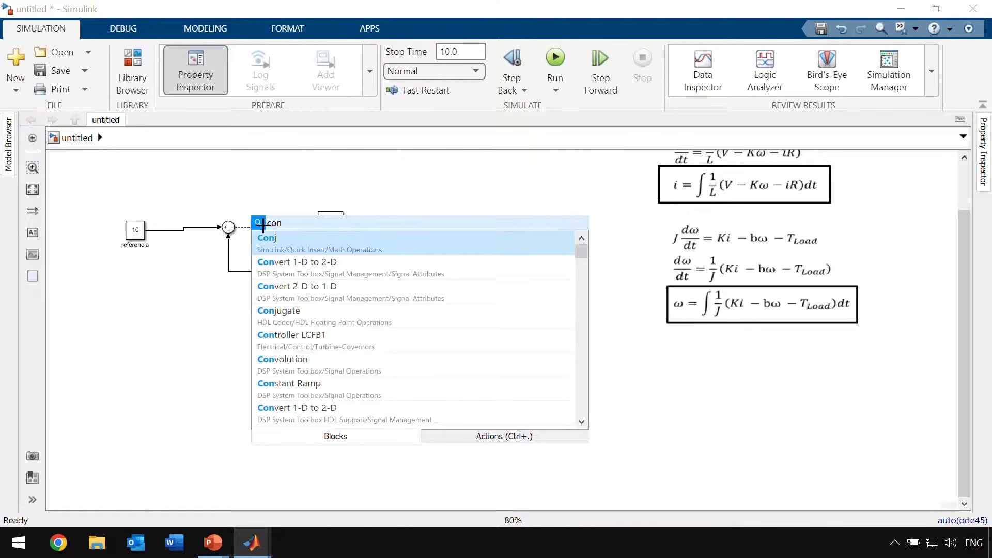
pyautogui.press('BackSpace')
pyautogui.press('BackSpace')
pyautogui.press('BackSpace')
pyautogui.write('pid')
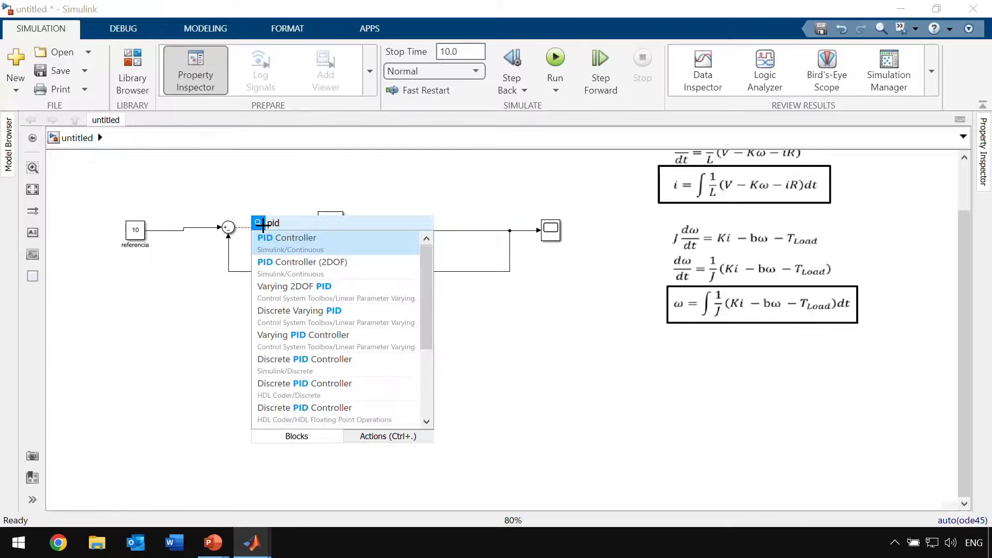
pyautogui.click(330, 235)
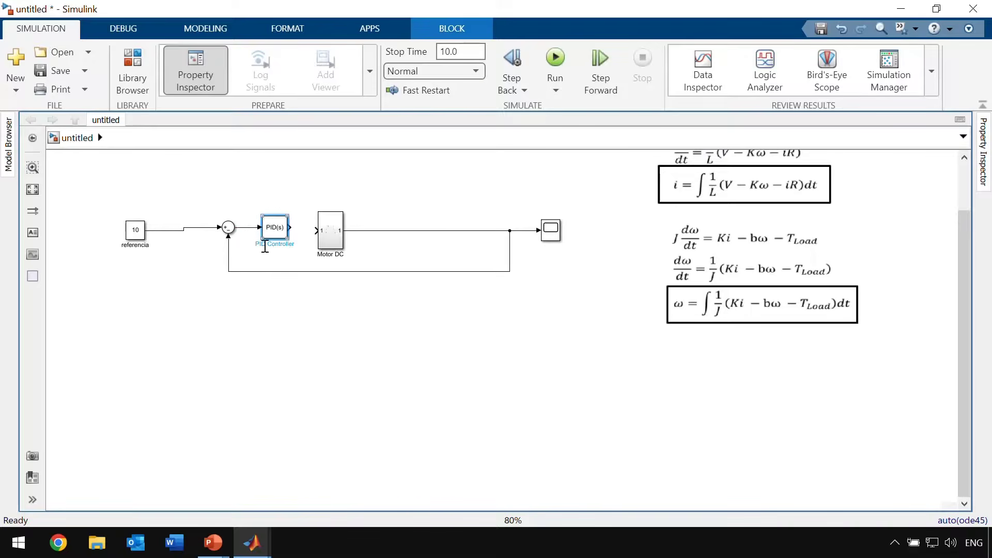
pyautogui.moveTo(290, 228); pyautogui.dragTo(318, 231)
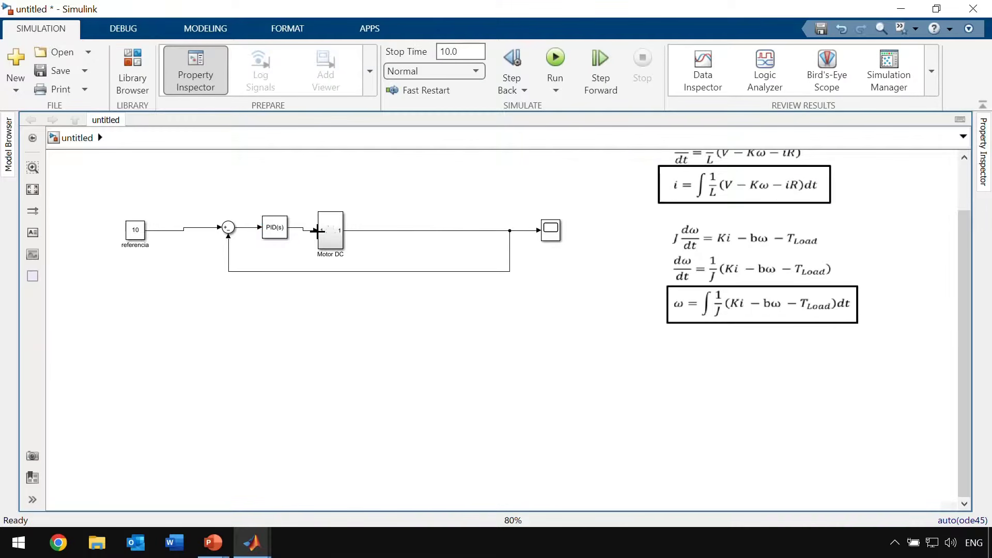
# Align the referencia and Motor DC blocks with the Sum and PID Controller so their connecting lines run straight.
pyautogui.click(143, 235)
pyautogui.moveTo(143, 235); pyautogui.dragTo(146, 232)
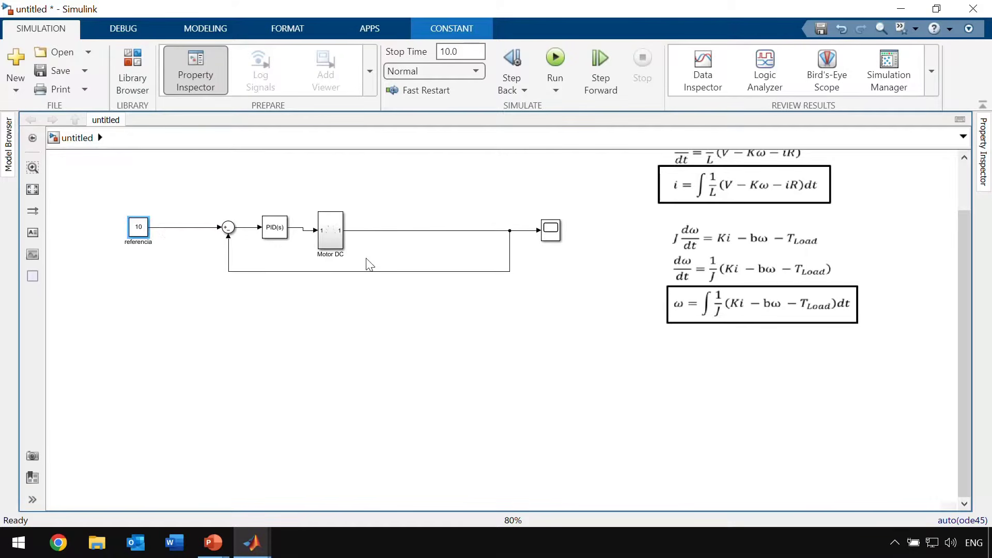
pyautogui.moveTo(336, 240); pyautogui.dragTo(333, 234)
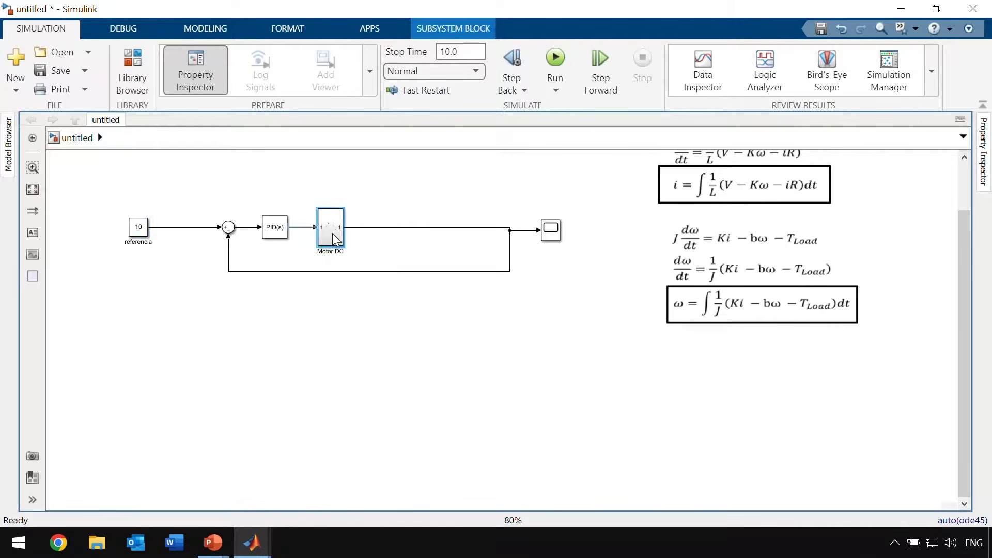
# Review the PID Controller's default gains in its block parameters and close the dialog.
pyautogui.click(279, 229)
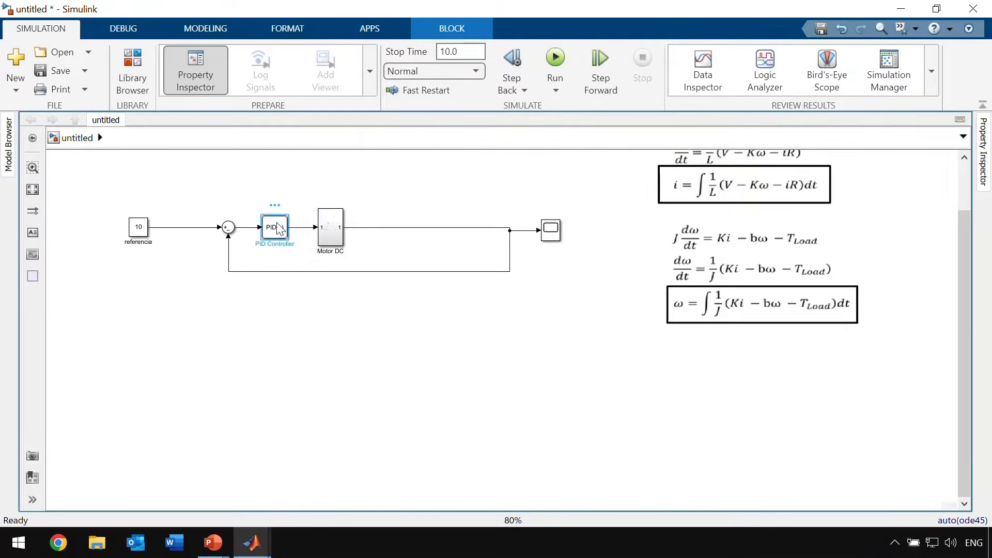
pyautogui.doubleClick(279, 229)
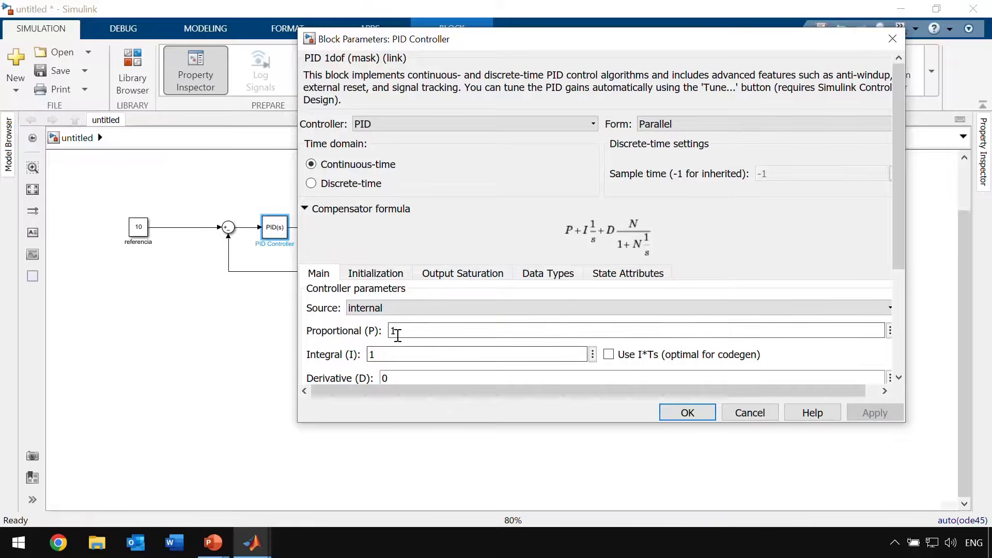
pyautogui.click(674, 412)
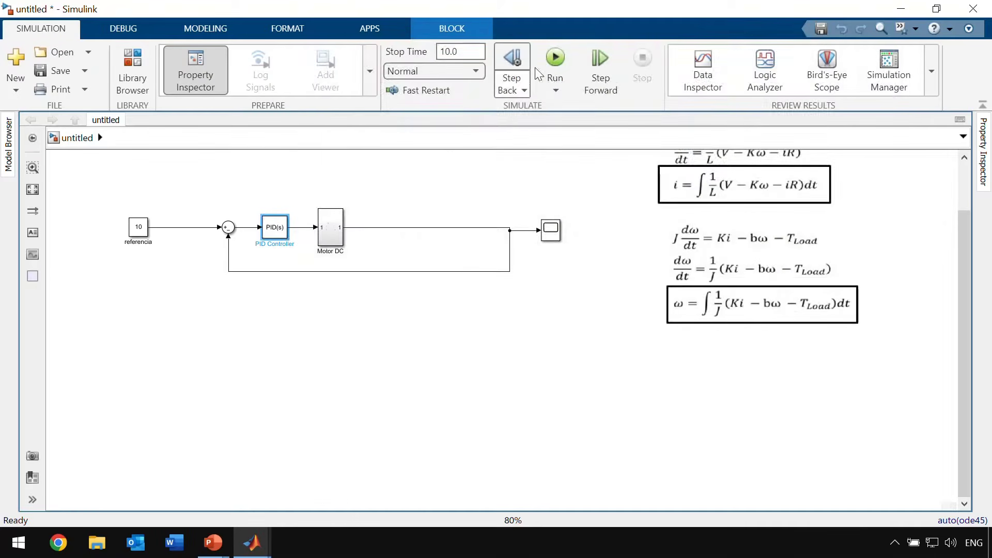
# Run the closed-loop simulation and examine the Motor DC response in the Scope.
pyautogui.click(556, 57)
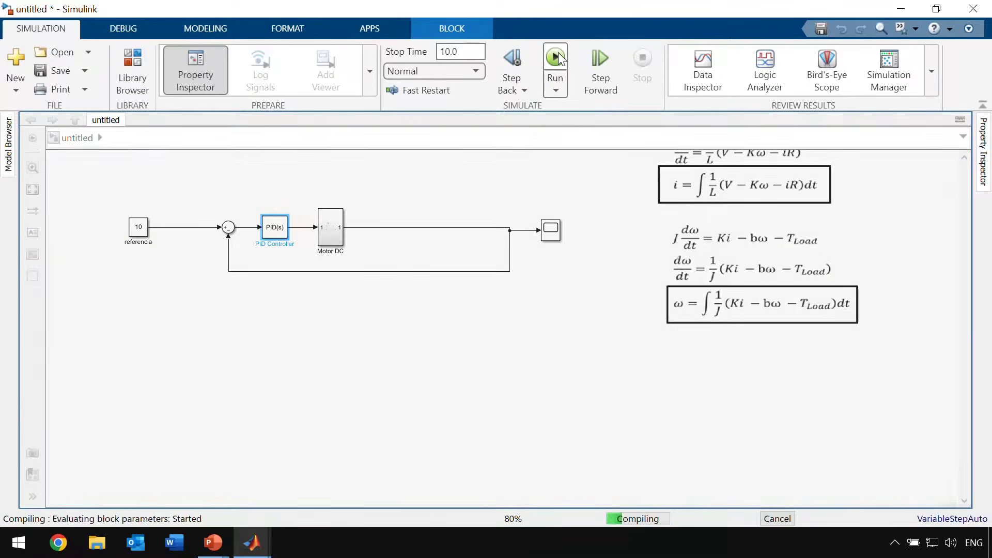
pyautogui.doubleClick(551, 233)
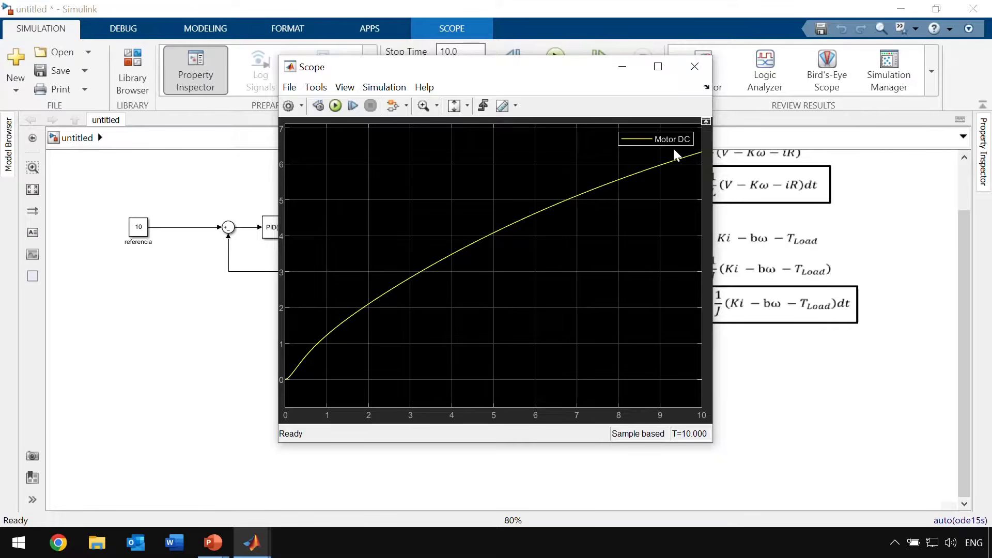
pyautogui.click(133, 229)
pyautogui.click(694, 65)
# Open the PID Controller's block parameters in an enlarged dialog and set the controller parameters' source to internal.
pyautogui.click(272, 231)
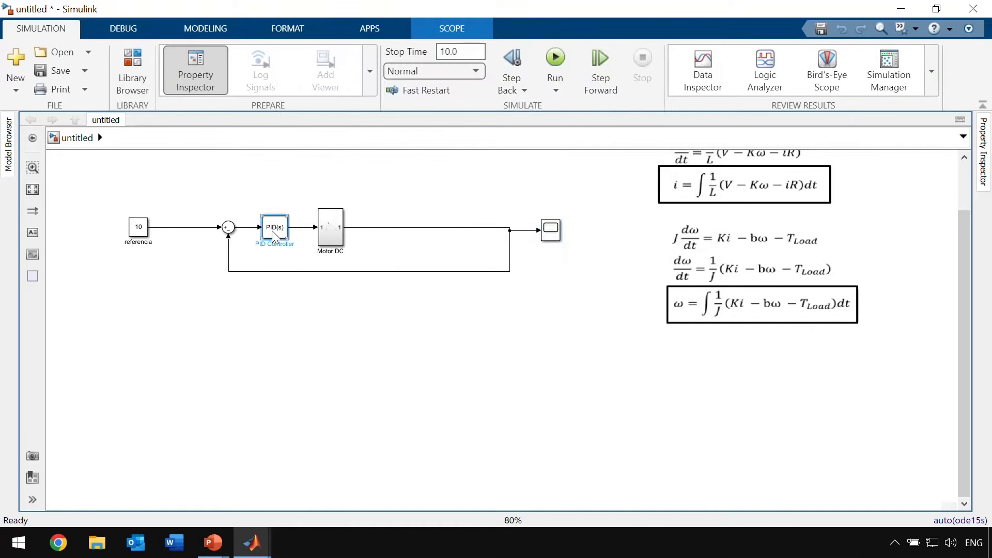
pyautogui.doubleClick(272, 230)
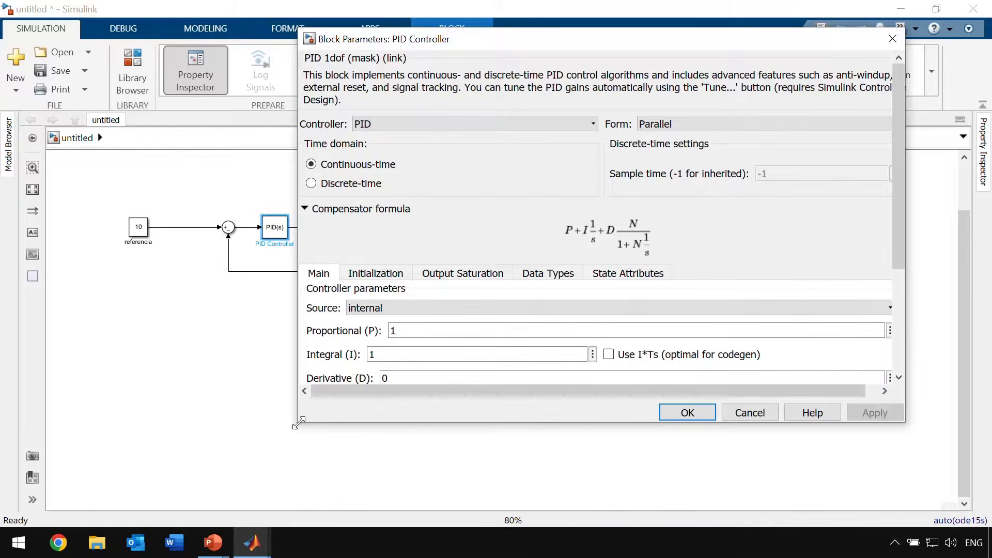
pyautogui.moveTo(299, 423); pyautogui.dragTo(175, 428)
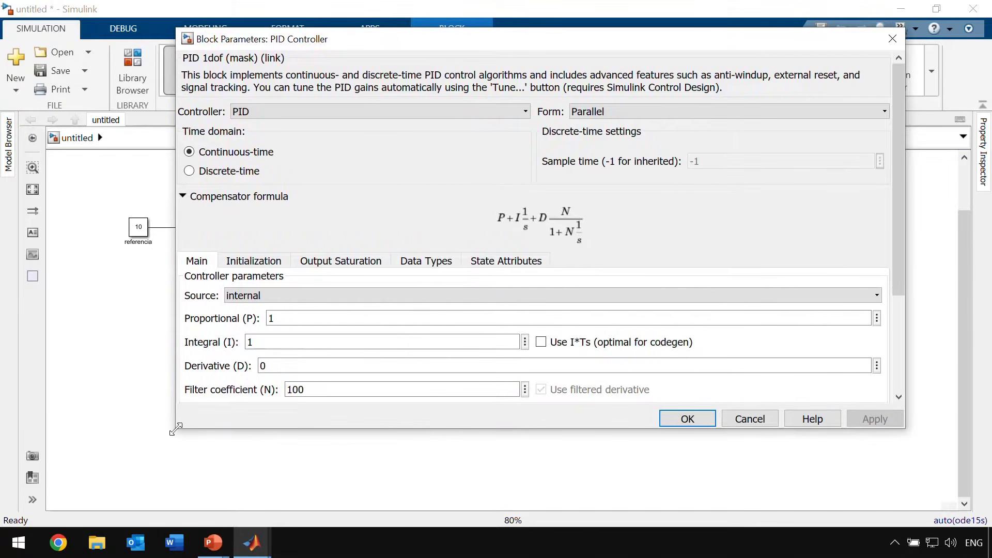
pyautogui.scroll(-3, 590, 262)
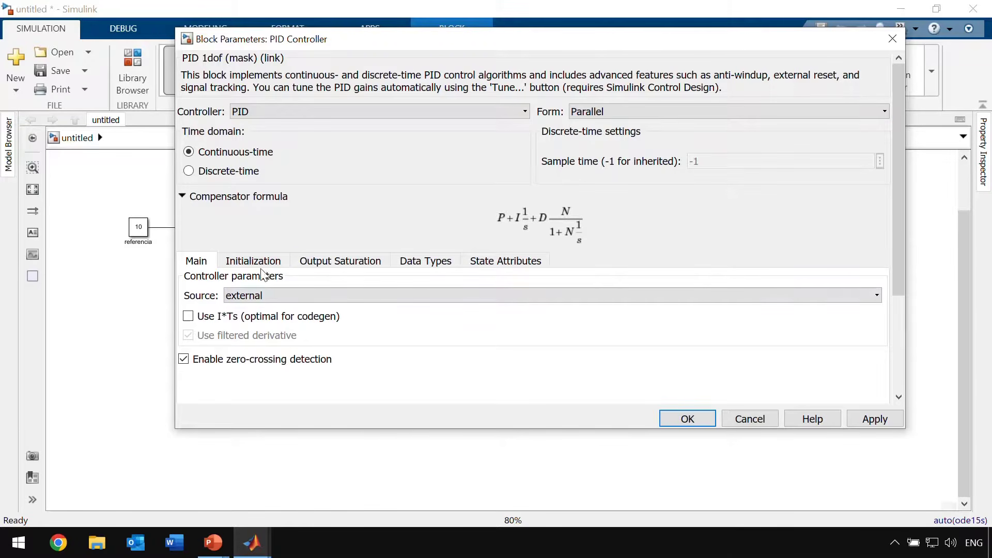
pyautogui.scroll(-1, 262, 312)
pyautogui.click(278, 264)
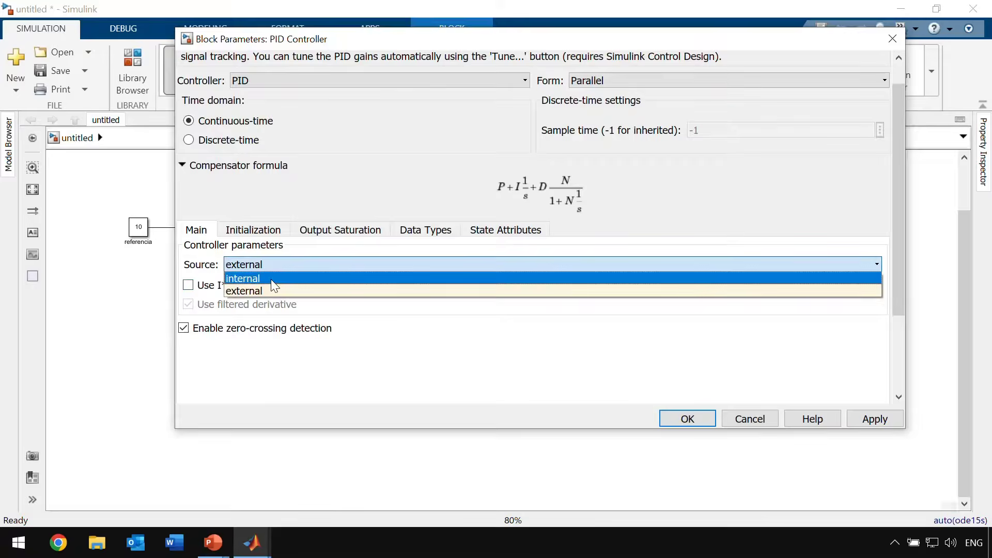
pyautogui.click(271, 278)
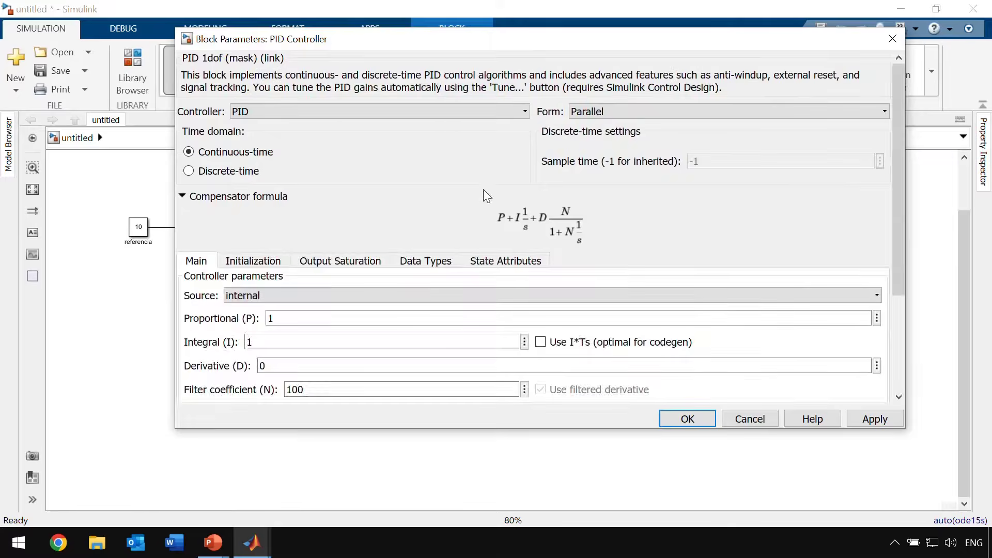
# Apply the PID Controller's settings and launch the transfer-function-based PID Tuner for the block in a maximized window.
pyautogui.click(895, 306)
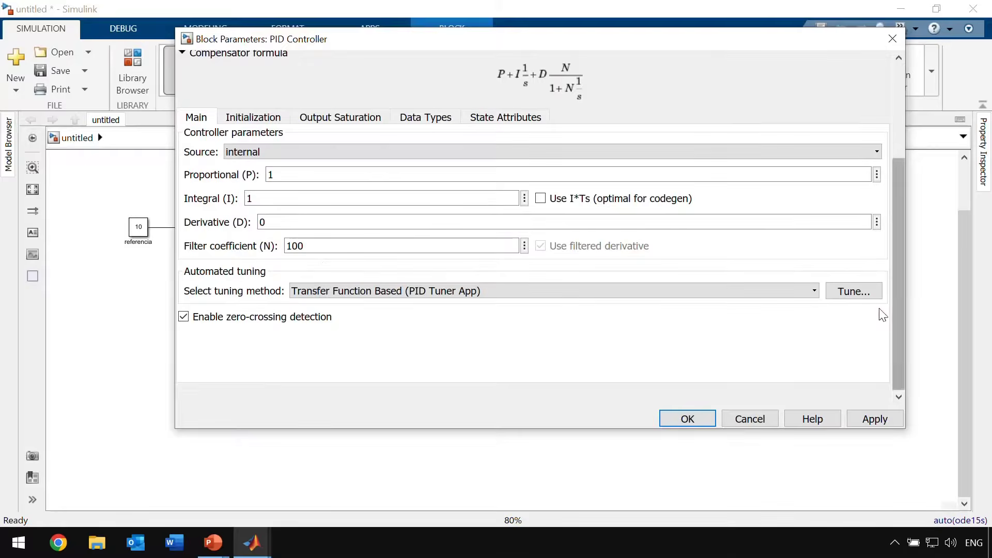
pyautogui.click(866, 292)
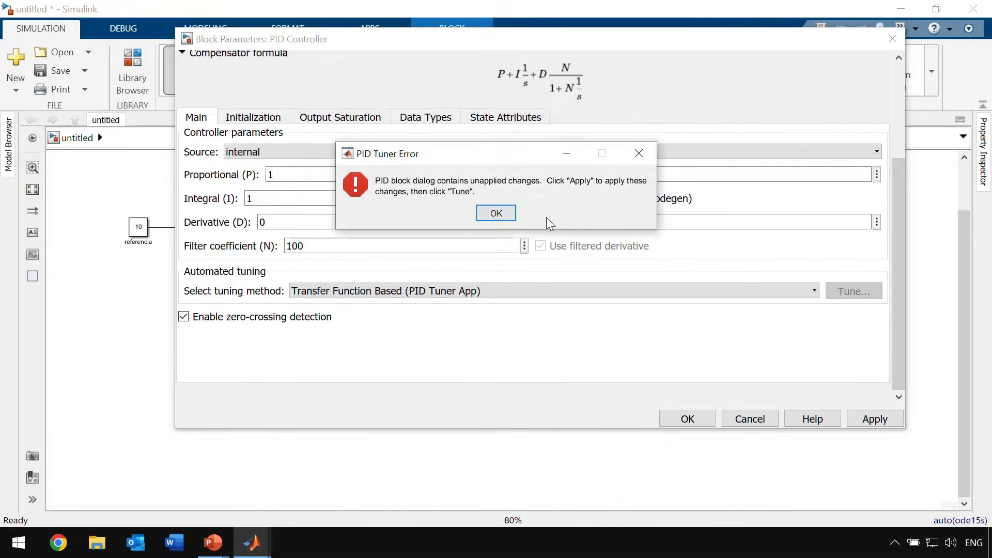
pyautogui.click(508, 214)
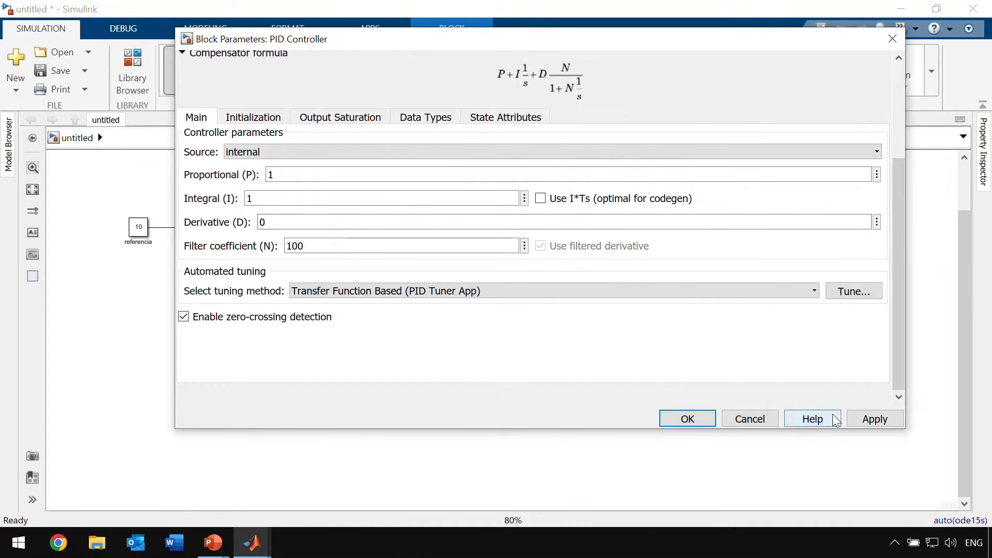
pyautogui.click(860, 421)
pyautogui.click(842, 293)
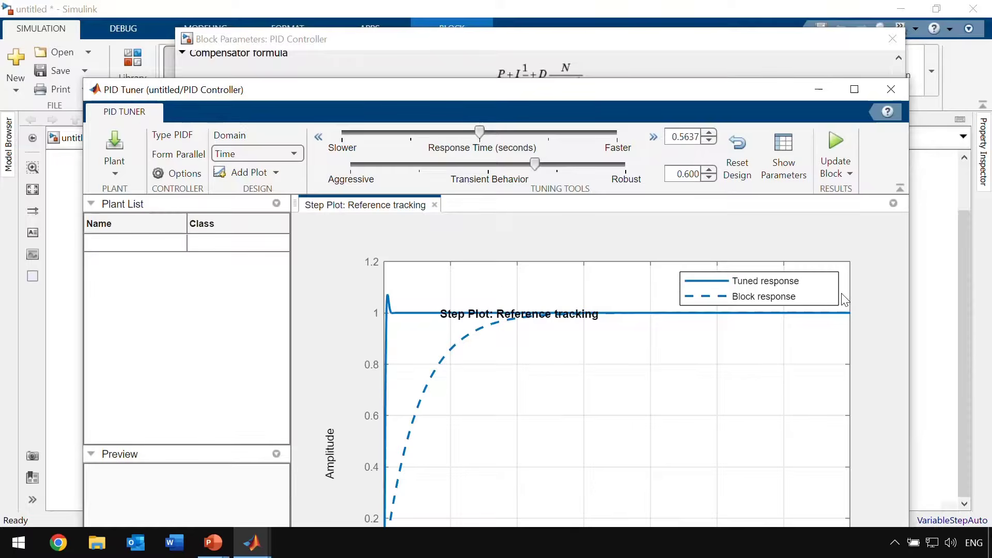
pyautogui.doubleClick(489, 91)
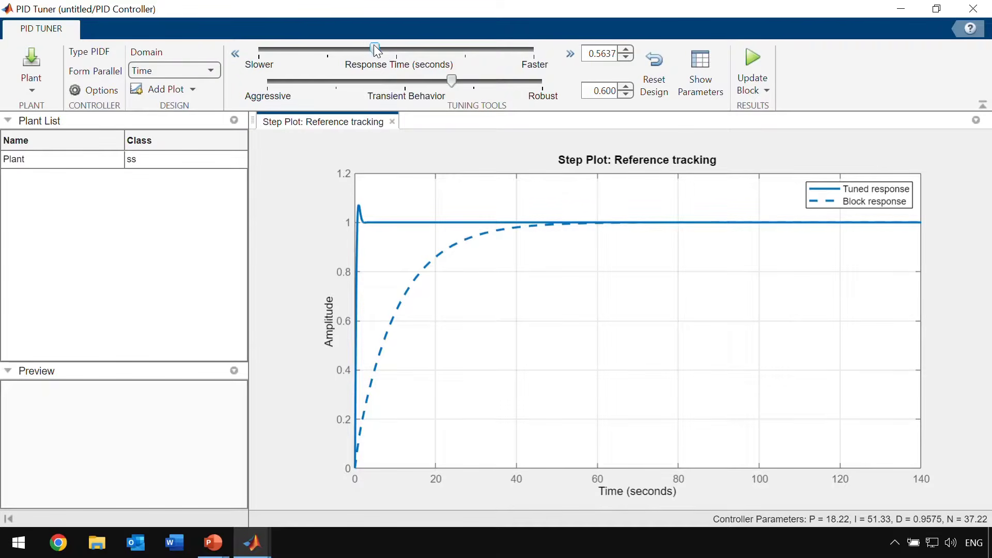
# Tune the controller to a response time of 1.352 seconds and transient behavior of 0.639, update the block, and accept its parameters.
pyautogui.click(345, 49)
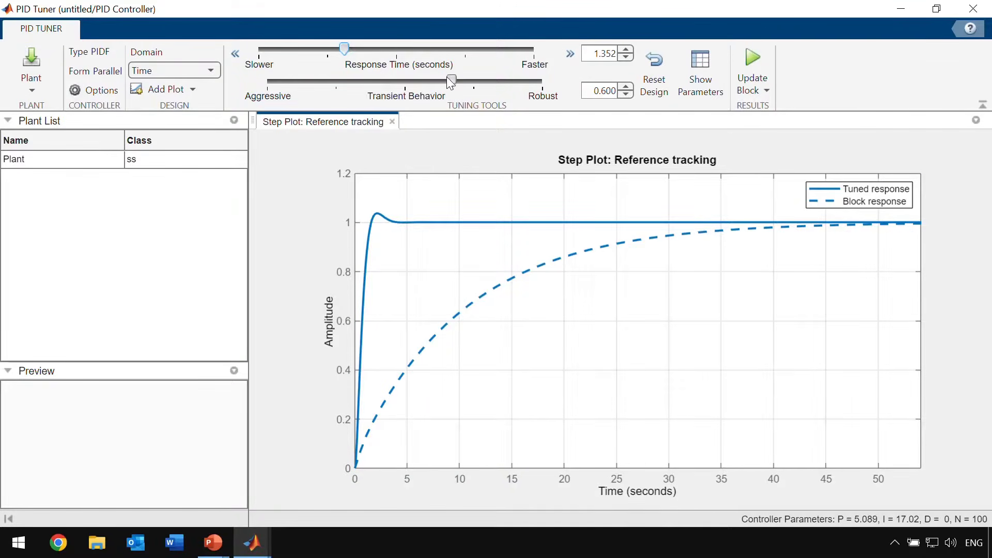
pyautogui.moveTo(453, 84); pyautogui.dragTo(465, 87)
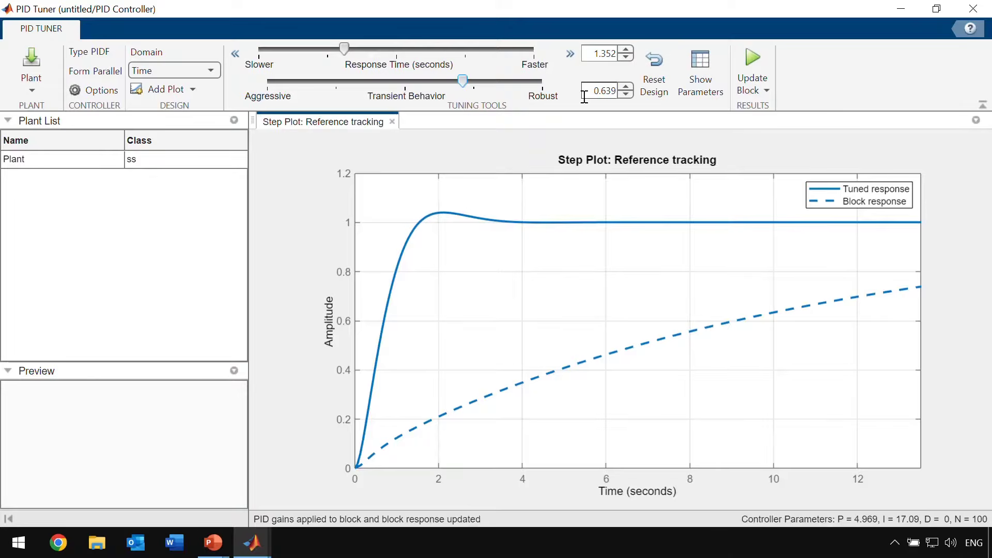
pyautogui.hotkey('alt', 'Tab')
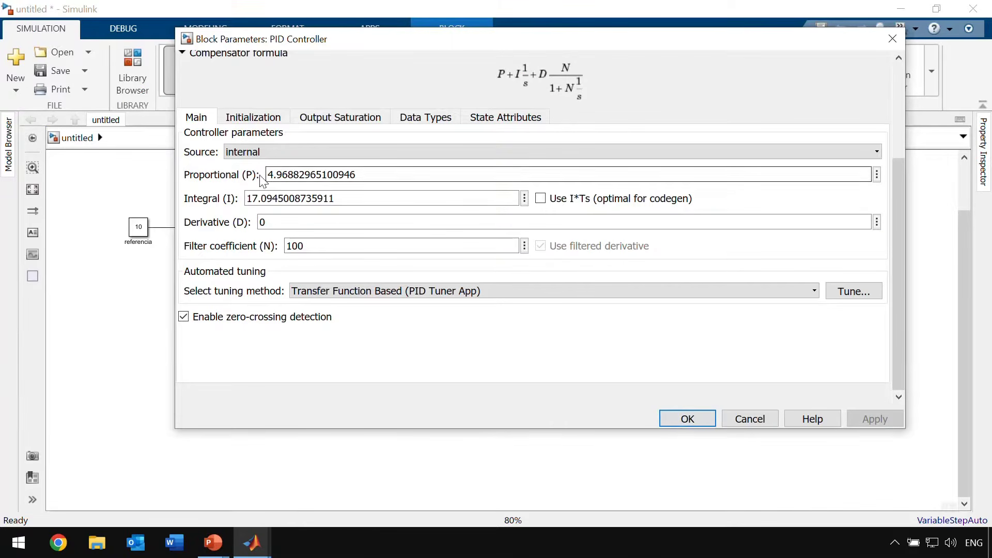
pyautogui.click(687, 419)
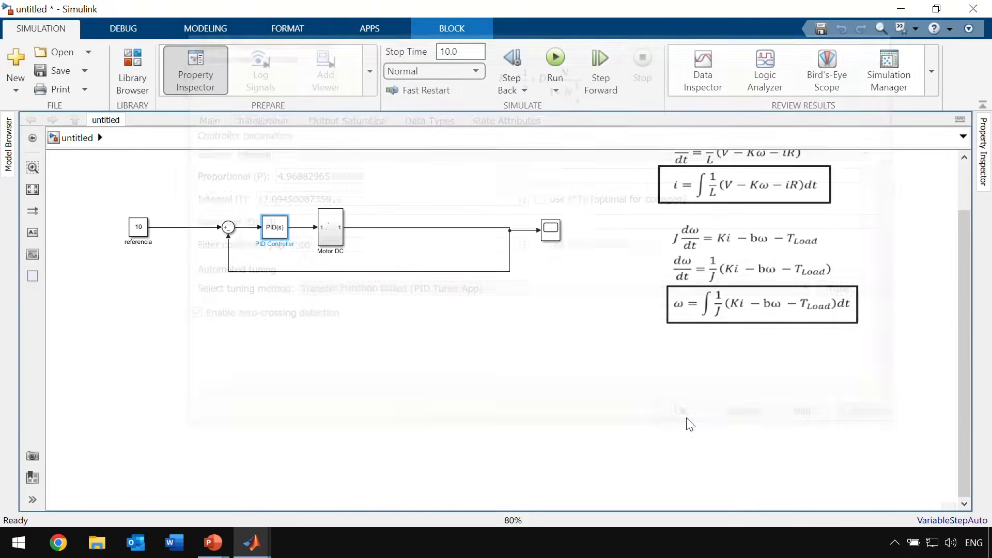
# Simulate the closed loop with the tuned gains, examine the Motor DC response in the Scope, and close it.
pyautogui.click(552, 61)
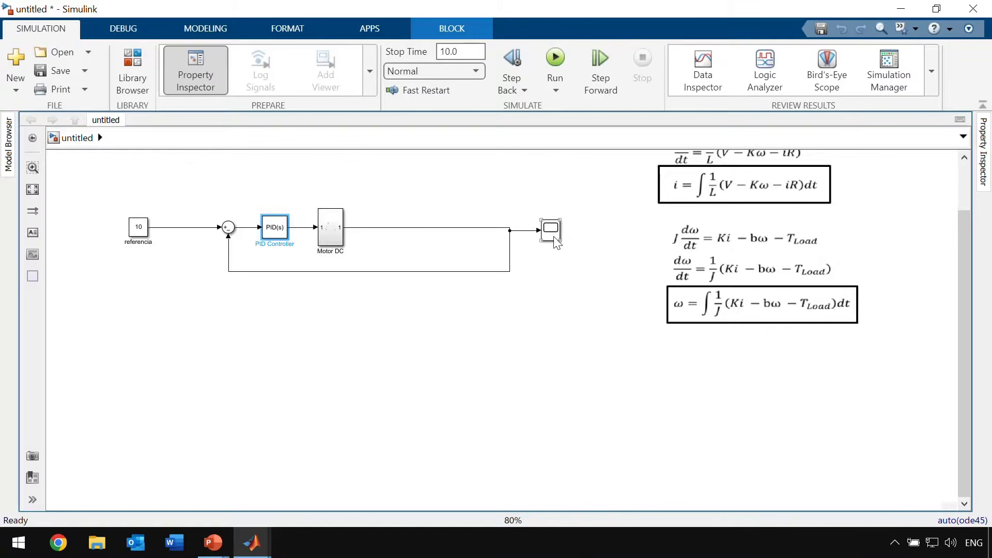
pyautogui.doubleClick(551, 235)
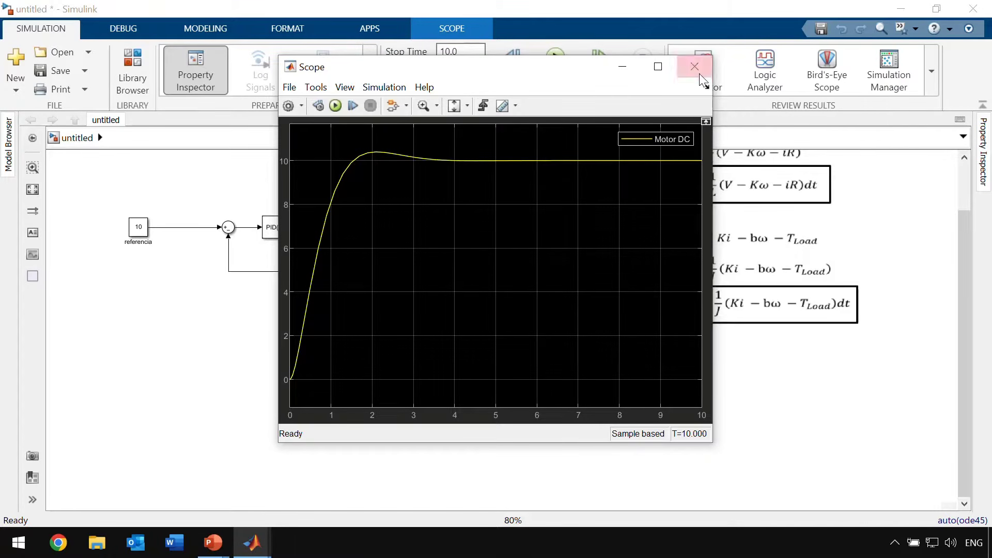
pyautogui.click(695, 67)
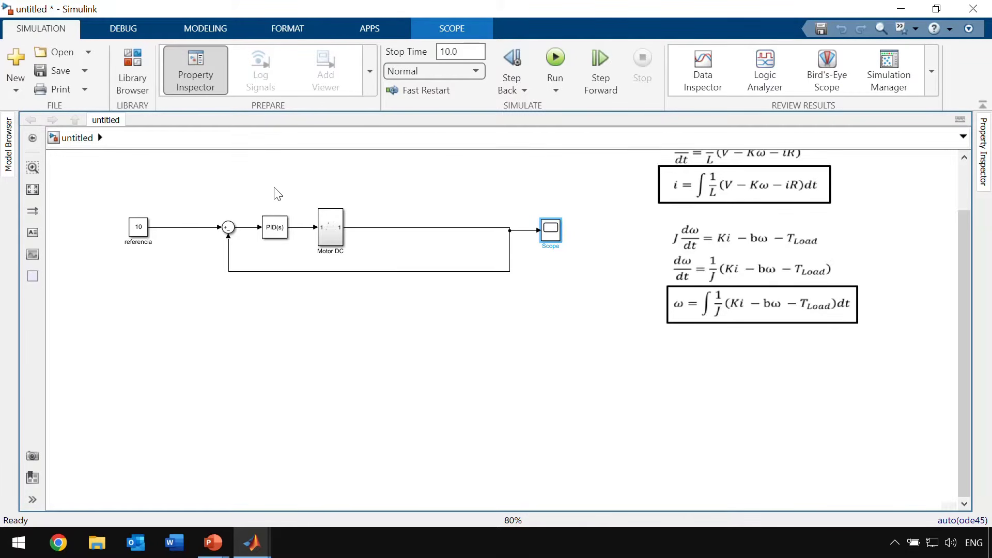
pyautogui.click(970, 178)
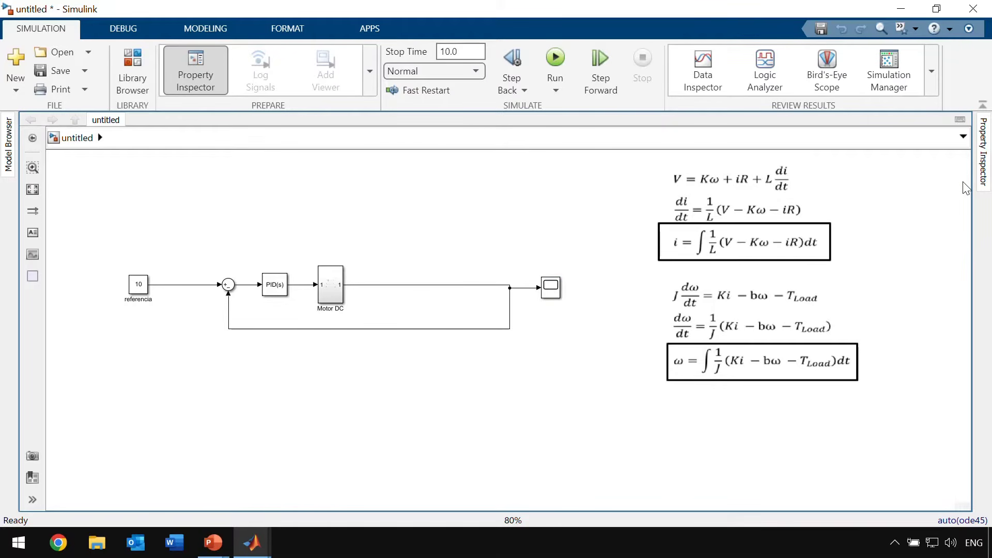
# Switch to the PowerPoint slide show and advance to slide 11, revealing its first item, Easy.
pyautogui.hotkey('alt', 'Tab')
pyautogui.hotkey('alt', 'Tab')
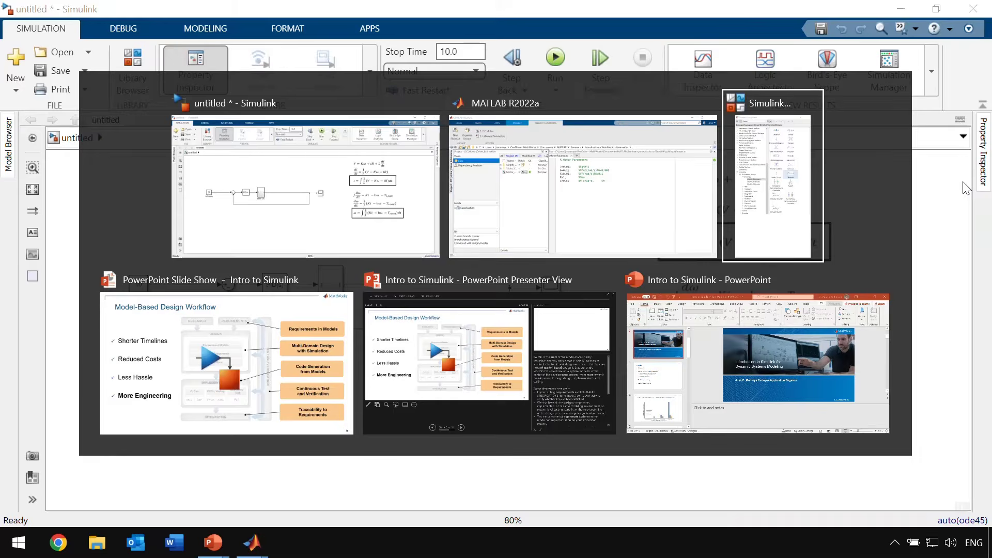
pyautogui.hotkey('alt', 'Tab')
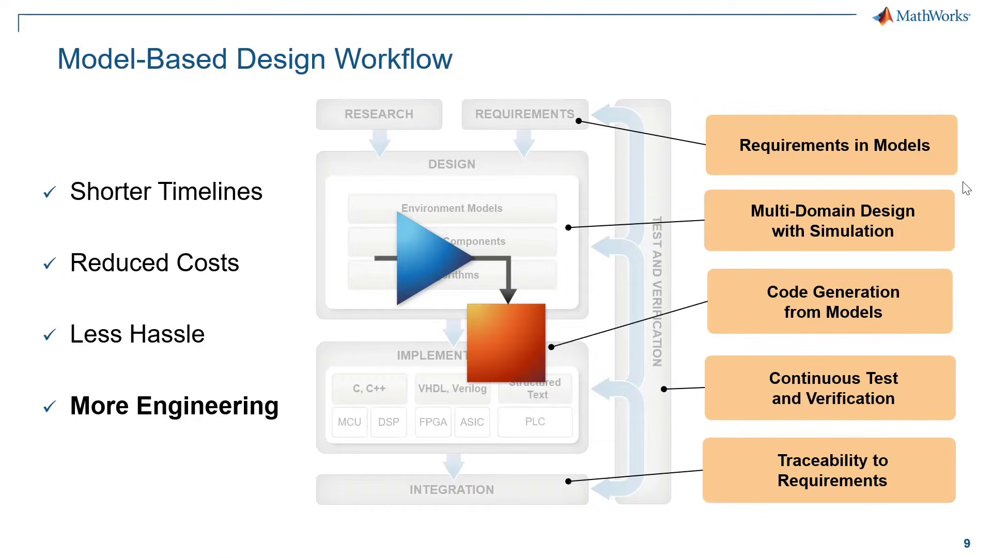
pyautogui.press('Right')
pyautogui.press('Right')
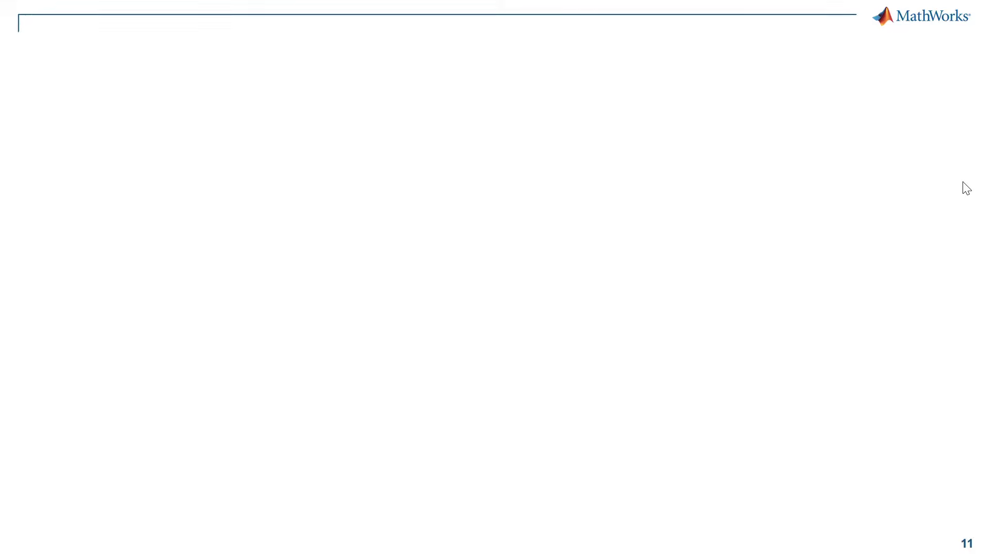
pyautogui.press('Right')
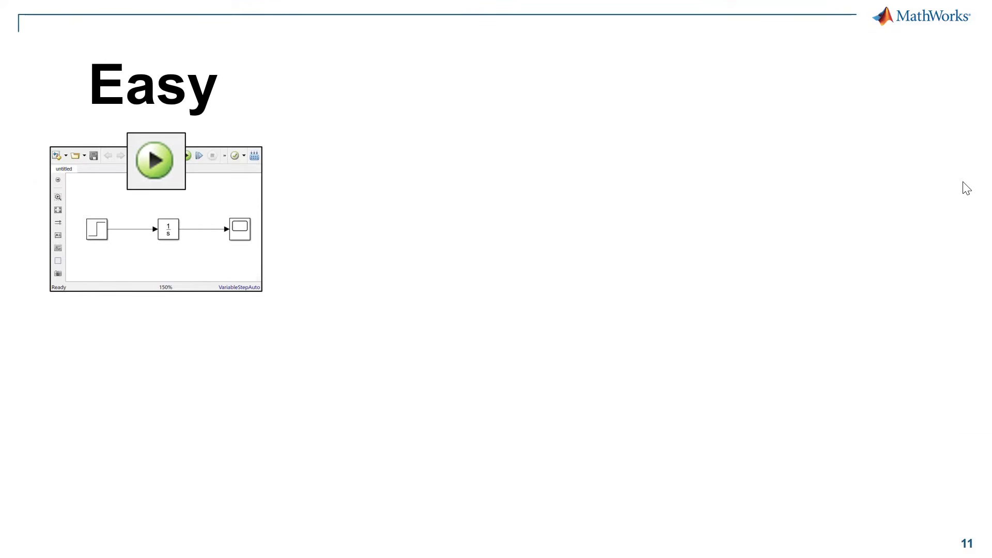